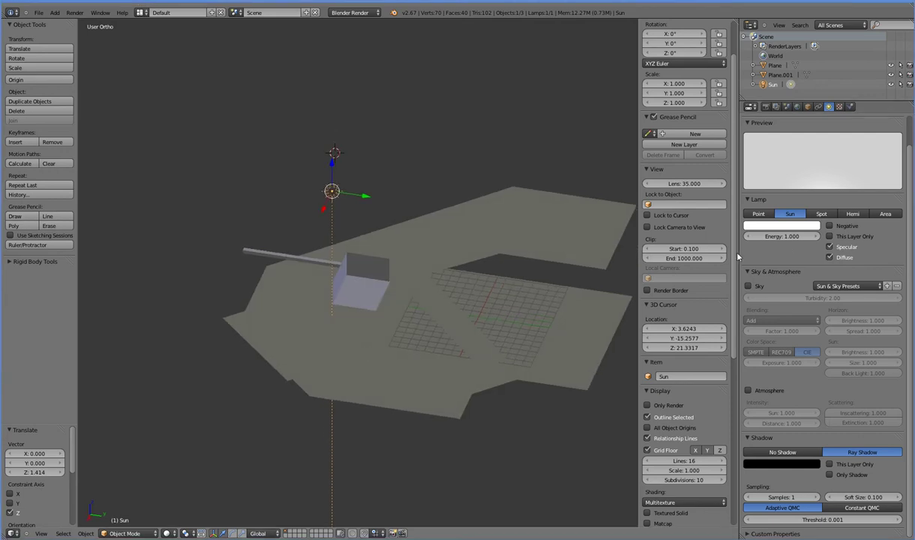
Step: Widen the 3D view, select the bathroom box Plane.001 and view it from the top
{"action": "left_click_drag", "start_coordinate": [737, 258], "coordinate": [820, 258]}
{"action": "middle_click_drag", "start_coordinate": [501, 374], "coordinate": [486, 391]}
{"action": "scroll", "coordinate": [486, 390], "scroll_direction": "up", "scroll_amount": 3}
{"action": "left_click", "coordinate": [399, 300]}
{"action": "right_click", "coordinate": [414, 351]}
{"action": "middle_click_drag", "start_coordinate": [414, 351], "coordinate": [439, 347]}
{"action": "key", "text": "KP_7"}
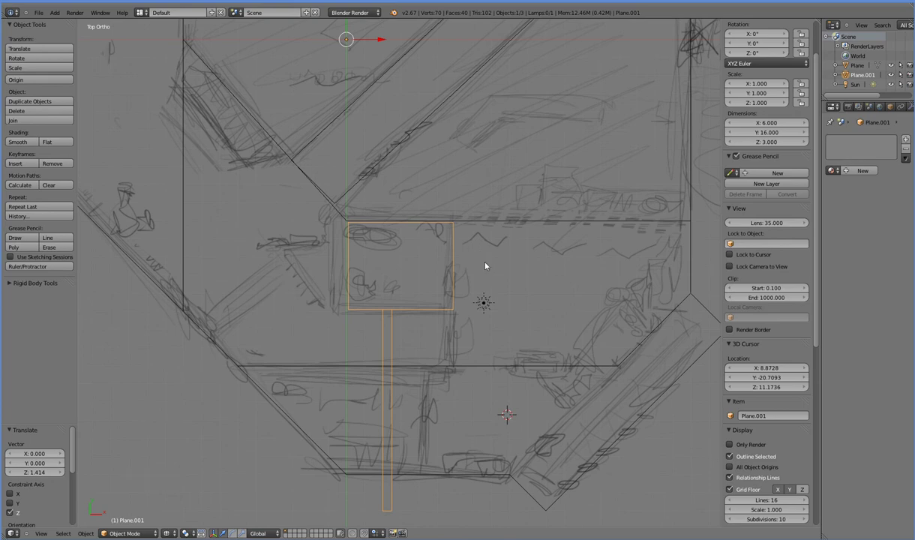
Step: Return to top view in wireframe over the floor-plan sketch and enter Edit Mode on the box
{"action": "scroll", "coordinate": [485, 266], "scroll_direction": "up", "scroll_amount": 2}
{"action": "mouse_move", "coordinate": [486, 265]}
{"action": "middle_mouse_down"}
{"action": "mouse_move", "coordinate": [472, 268]}
{"action": "mouse_move", "coordinate": [491, 271]}
{"action": "mouse_move", "coordinate": [498, 404]}
{"action": "middle_mouse_up"}
{"action": "key", "text": "z"}
{"action": "key", "text": "KP_7"}
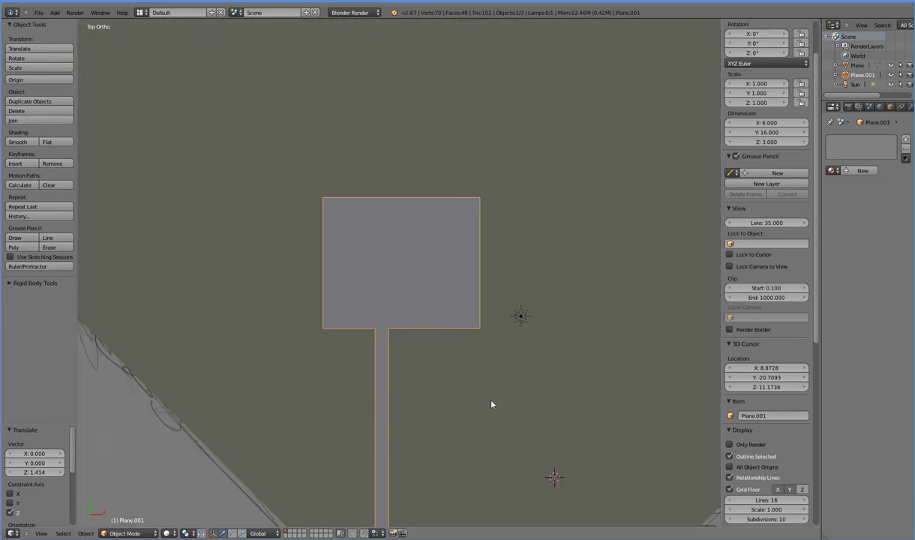
{"action": "key", "text": "z"}
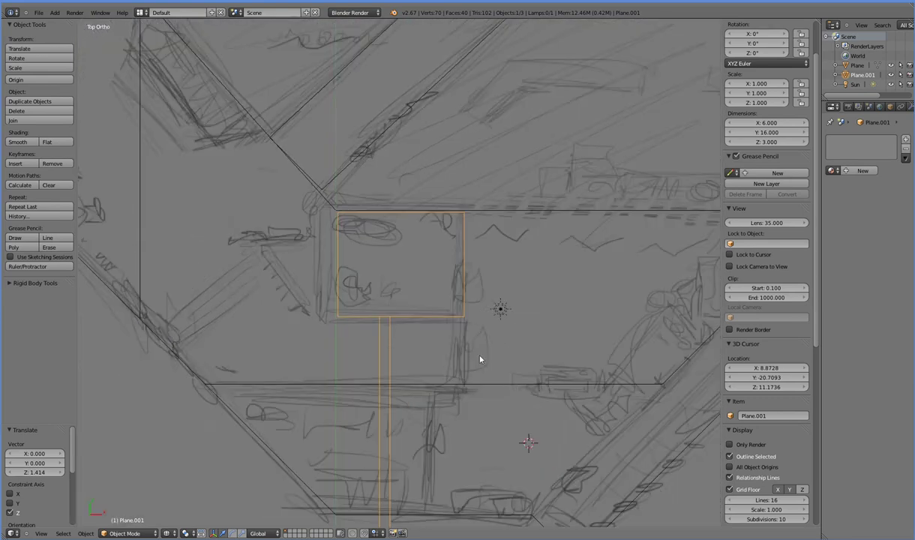
{"action": "scroll", "coordinate": [445, 314], "scroll_direction": "up", "scroll_amount": 1}
{"action": "key", "text": "Tab"}
Step: Duplicate the box's front-right bottom edge, separate it as Plane.002, and return to Object Mode
{"action": "scroll", "coordinate": [489, 352], "scroll_direction": "up", "scroll_amount": 2}
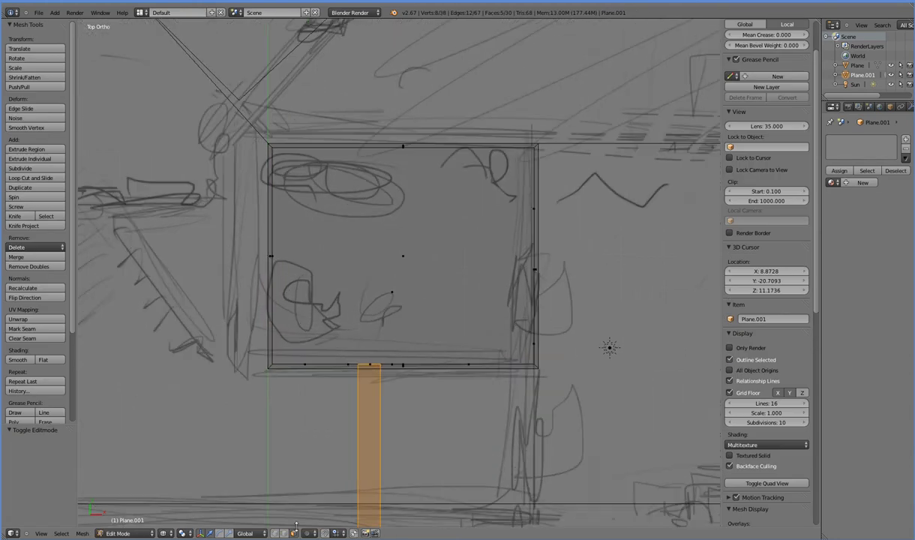
{"action": "middle_click_drag", "start_coordinate": [450, 408], "coordinate": [421, 361]}
{"action": "right_click", "coordinate": [511, 439]}
{"action": "right_click", "coordinate": [577, 259], "text": "shift"}
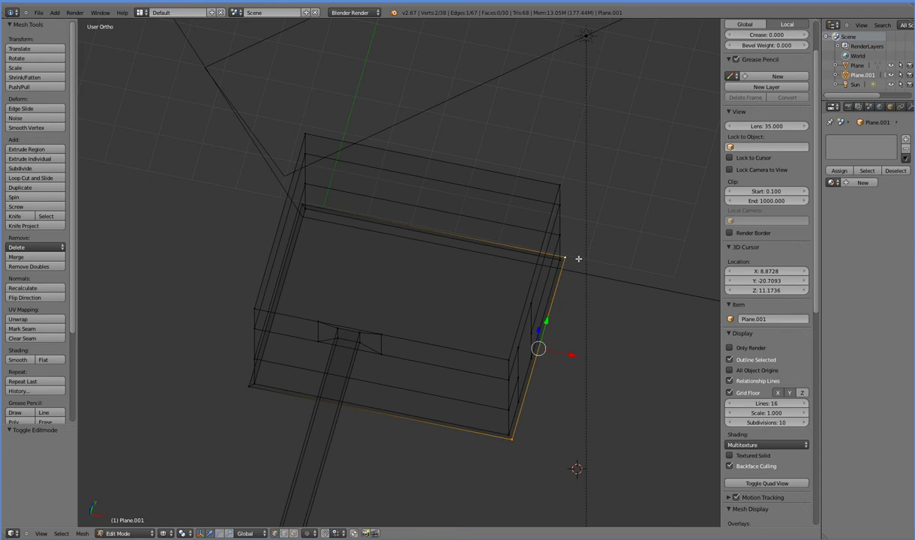
{"action": "middle_click_drag", "start_coordinate": [578, 318], "coordinate": [560, 331]}
{"action": "key", "text": "alt+m"}
{"action": "key", "text": "Escape"}
{"action": "key", "text": "a"}
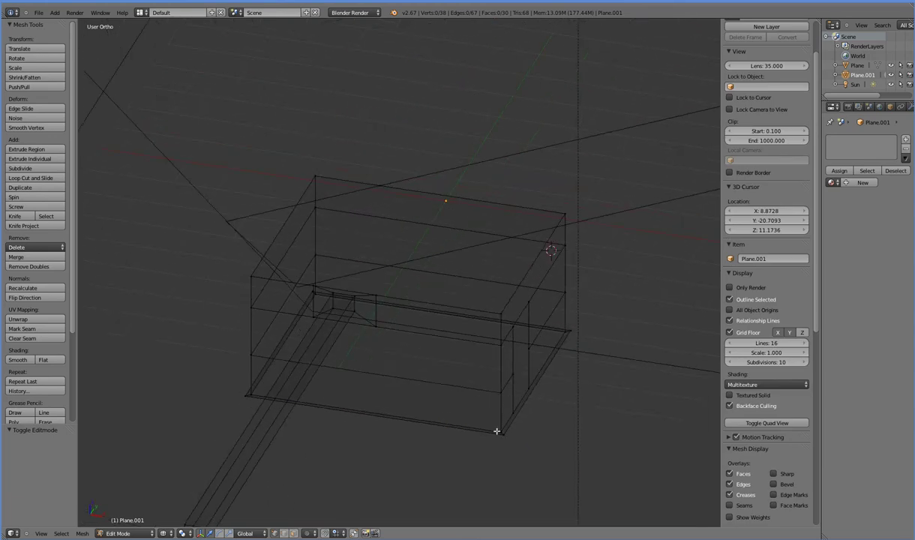
{"action": "mouse_move", "coordinate": [498, 430]}
{"action": "middle_mouse_down"}
{"action": "mouse_move", "coordinate": [468, 411]}
{"action": "mouse_move", "coordinate": [498, 409]}
{"action": "mouse_move", "coordinate": [500, 447]}
{"action": "mouse_move", "coordinate": [486, 444]}
{"action": "mouse_move", "coordinate": [484, 420]}
{"action": "middle_mouse_up"}
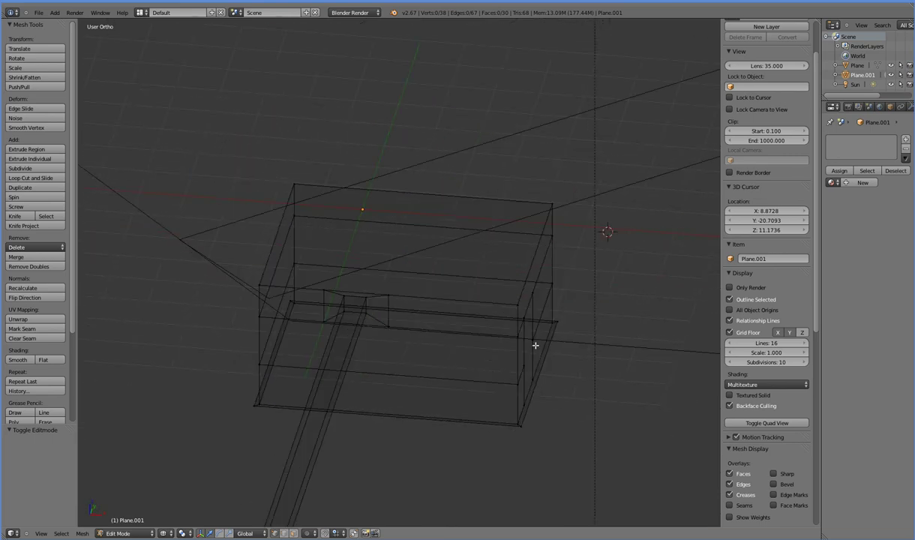
{"action": "key", "text": "Tab"}
Step: Frame the floor plan object and rename it 'Floorplan'
{"action": "left_click", "coordinate": [862, 84]}
{"action": "left_click", "coordinate": [862, 75]}
{"action": "left_click", "coordinate": [857, 65]}
{"action": "key", "text": "KP_Decimal"}
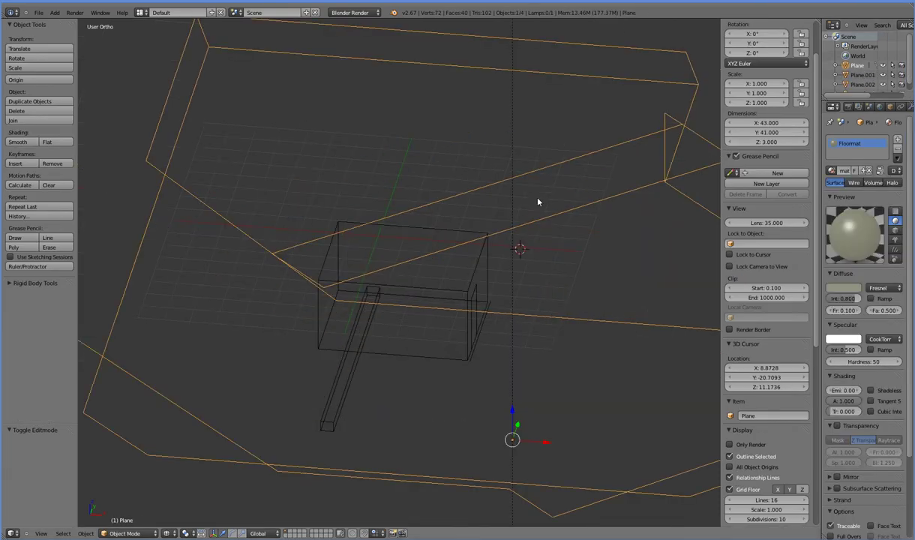
{"action": "left_click", "coordinate": [877, 109]}
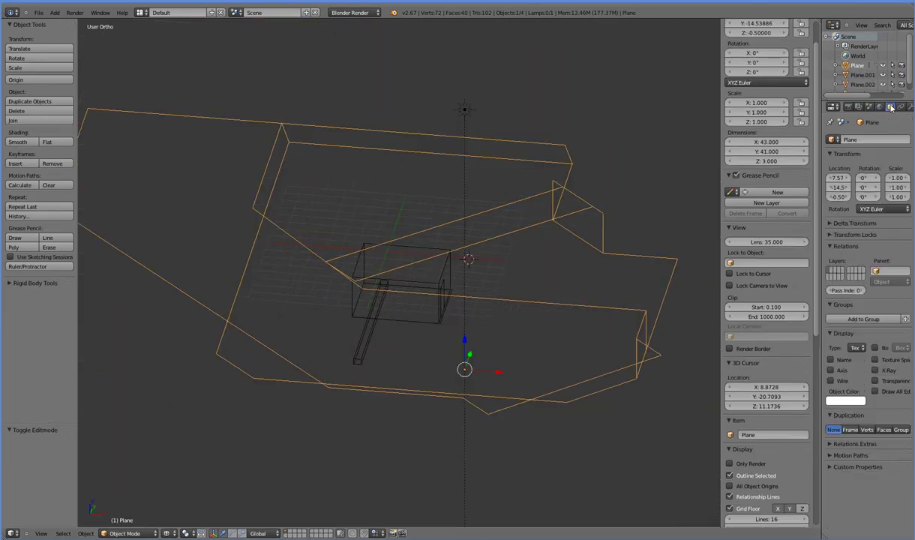
{"action": "left_click", "coordinate": [870, 139]}
{"action": "type", "text": "Floorplan"}
{"action": "key", "text": "Return"}
Step: Rename the bathroom box Plane.001 to 'Bathroom 2'
{"action": "left_click", "coordinate": [863, 75]}
{"action": "left_click", "coordinate": [871, 139]}
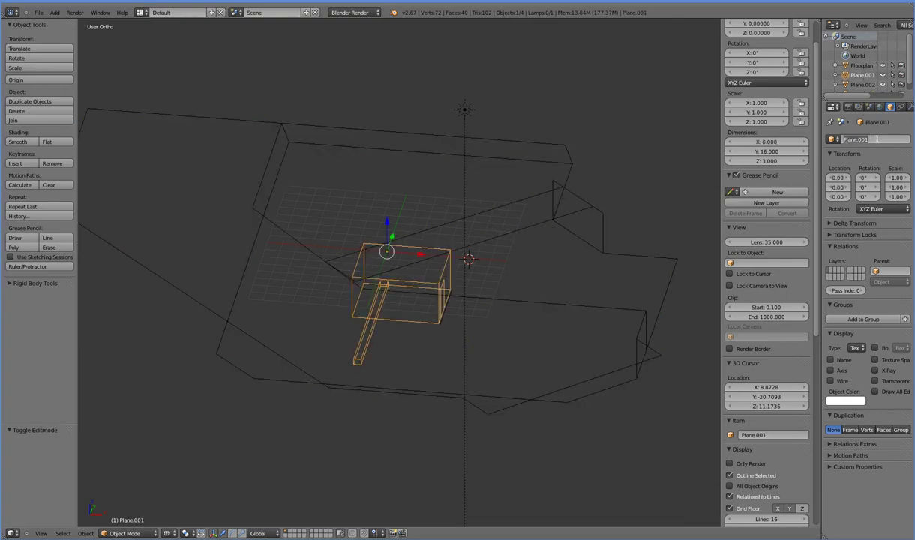
{"action": "key", "text": "BackSpace"}
{"action": "type", "text": "Bathroom 2"}
{"action": "key", "text": "Return"}
Step: Rename the separated edge object to 'Bedroom'
{"action": "left_click", "coordinate": [862, 84]}
{"action": "left_click", "coordinate": [877, 139]}
{"action": "type", "text": "Bedroom"}
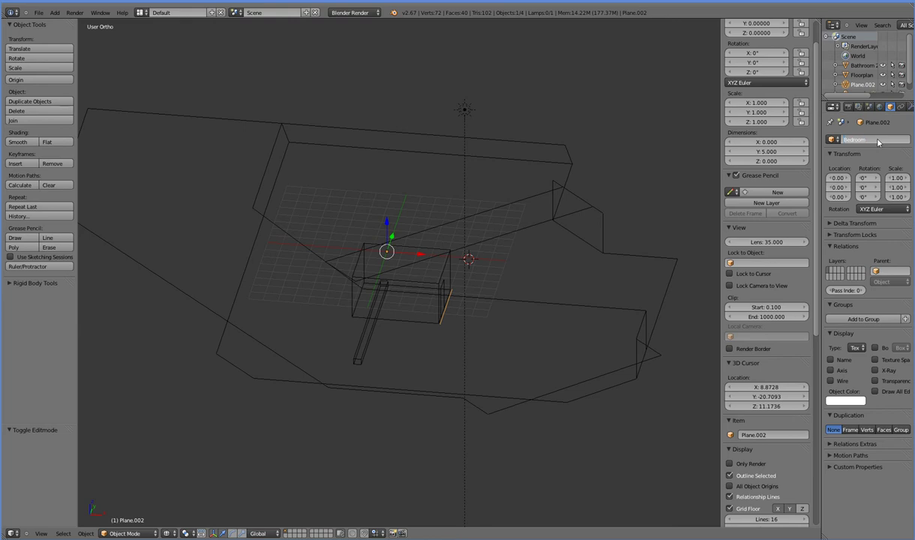
{"action": "key", "text": "Return"}
{"action": "scroll", "coordinate": [418, 314], "scroll_direction": "up", "scroll_amount": 3}
Step: In top view, extrude the Bedroom edge 13 units in X and raise the bottom edge 1 unit
{"action": "middle_click_drag", "start_coordinate": [418, 314], "coordinate": [420, 358]}
{"action": "key", "text": "KP_7"}
{"action": "key", "text": "Tab"}
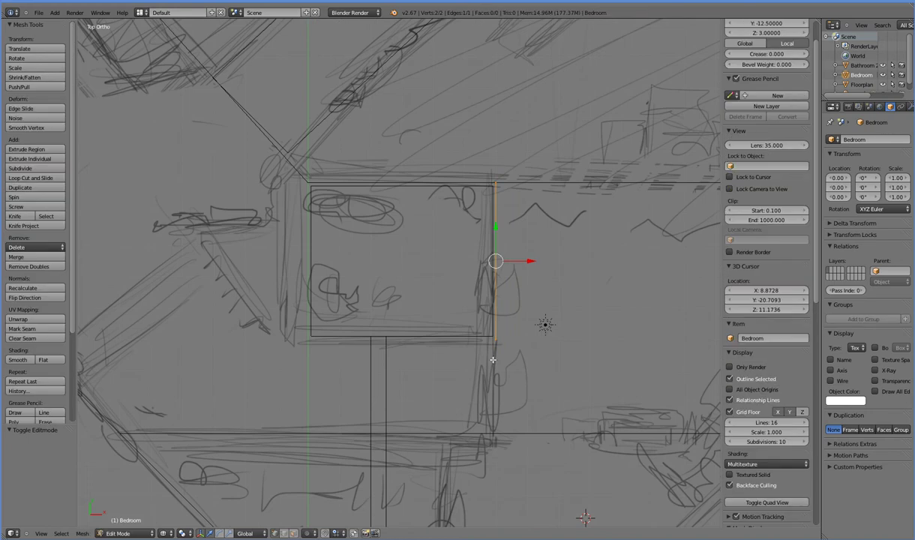
{"action": "mouse_move", "coordinate": [460, 407]}
{"action": "middle_mouse_down", "text": "shift"}
{"action": "mouse_move", "coordinate": [453, 354]}
{"action": "mouse_move", "coordinate": [431, 329]}
{"action": "middle_mouse_up", "text": "shift"}
{"action": "scroll", "coordinate": [432, 328], "scroll_direction": "down", "scroll_amount": 1}
{"action": "scroll", "coordinate": [433, 331], "scroll_direction": "down", "scroll_amount": 1}
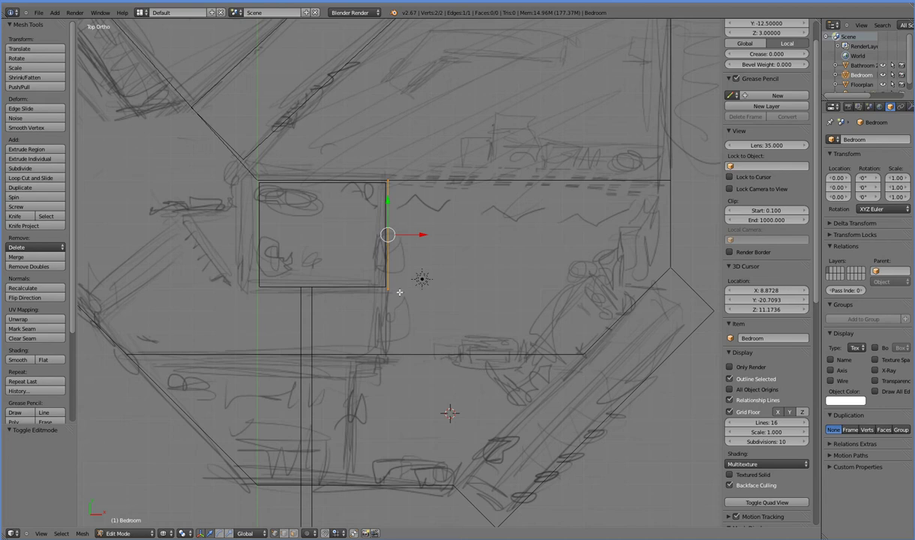
{"action": "key", "text": "e"}
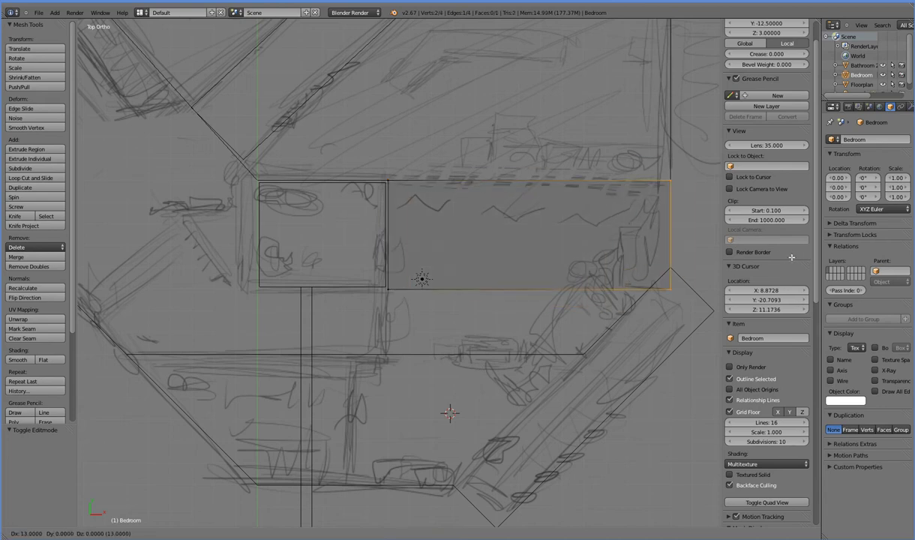
{"action": "left_click", "coordinate": [740, 243]}
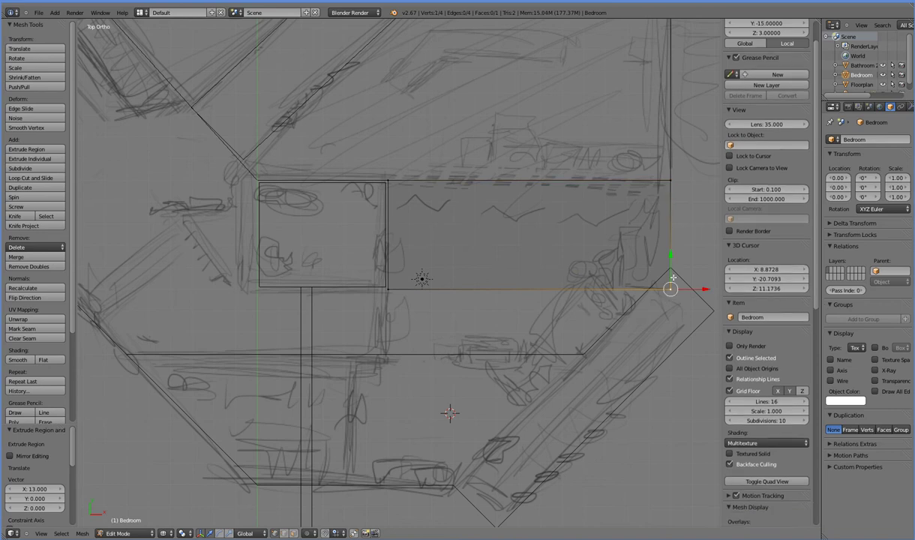
{"action": "right_click", "coordinate": [391, 296], "text": "shift"}
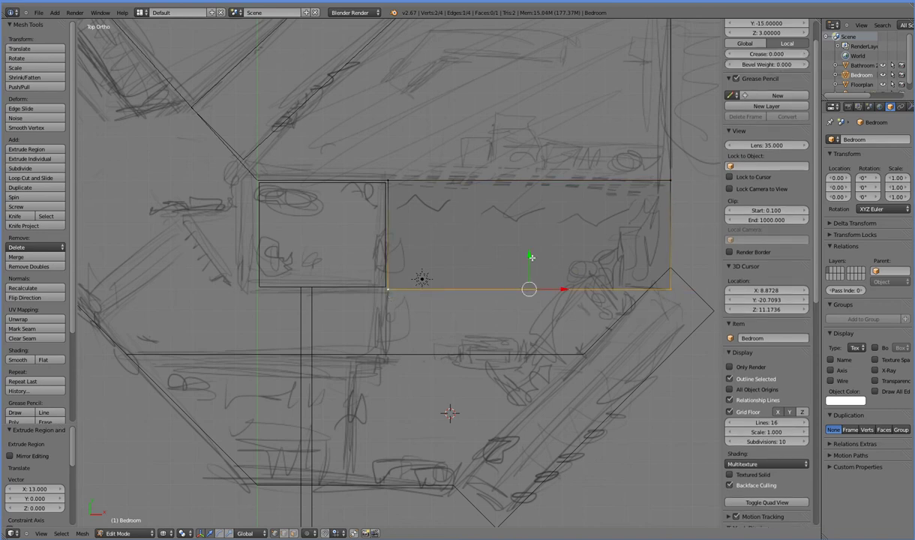
{"action": "left_click_drag", "start_coordinate": [530, 257], "coordinate": [531, 240]}
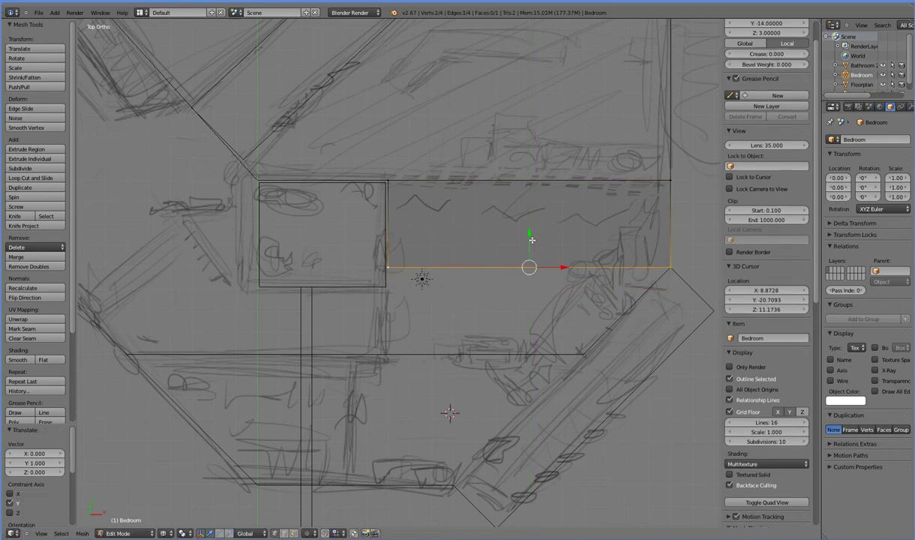
Step: Extrude the right corner vertex −10 in X and Y along the diagonal wall
{"action": "right_click", "coordinate": [669, 267]}
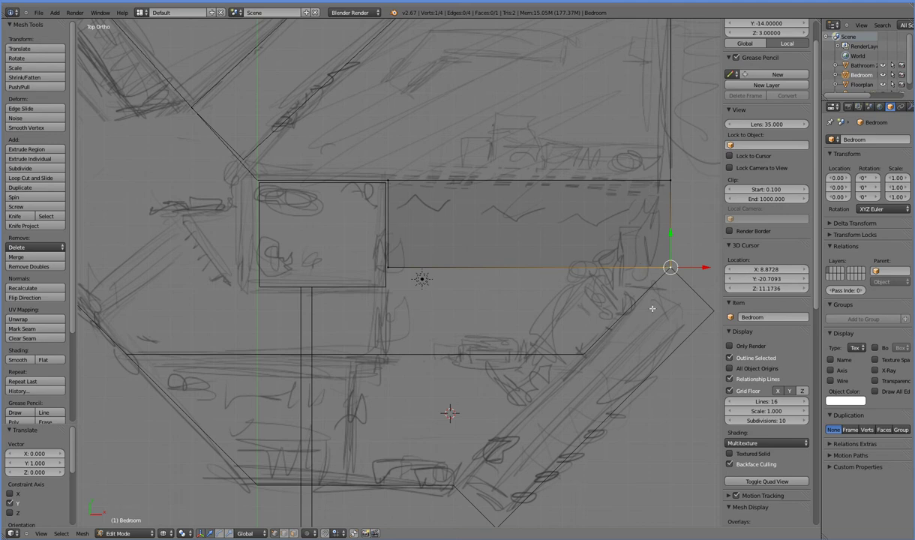
{"action": "key", "text": "e"}
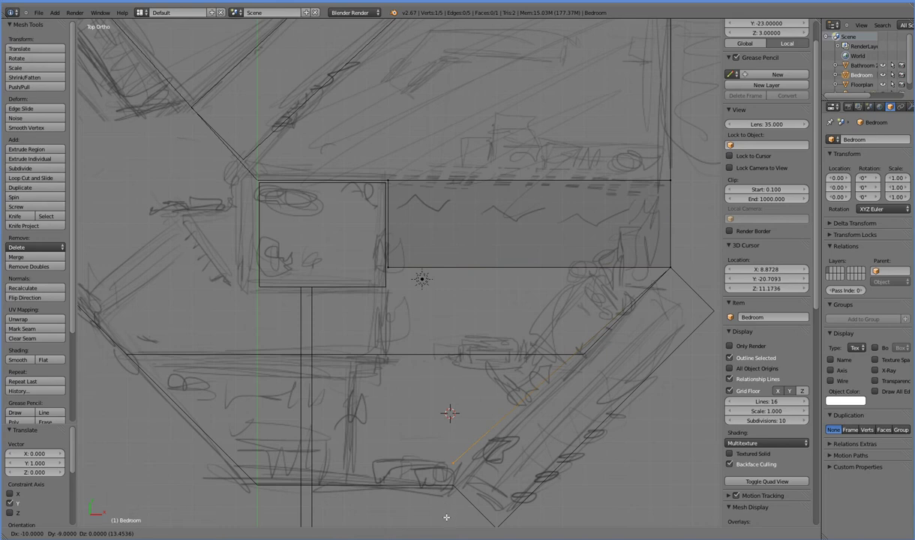
{"action": "left_click", "coordinate": [438, 522]}
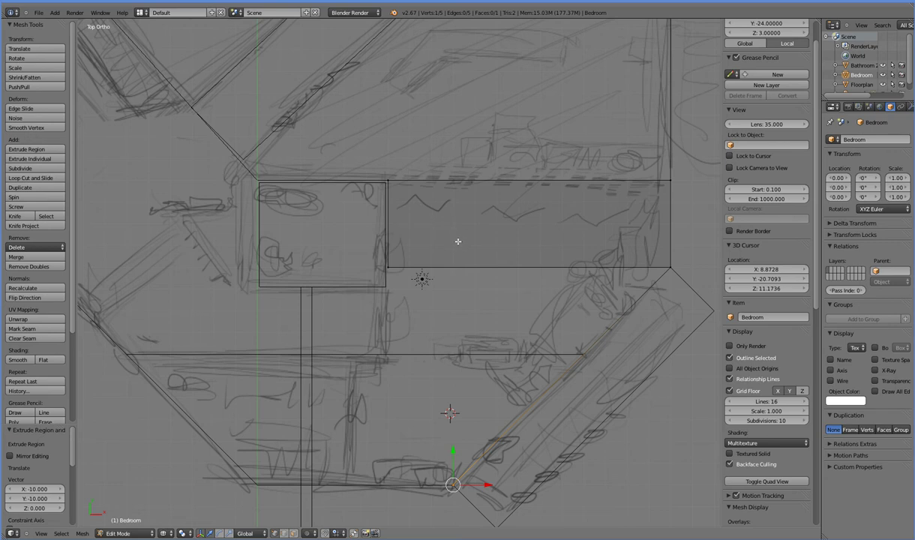
Step: Add a vertical loop cut across the bedroom face, sliding it 4.5 units left
{"action": "key", "text": "ctrl+r"}
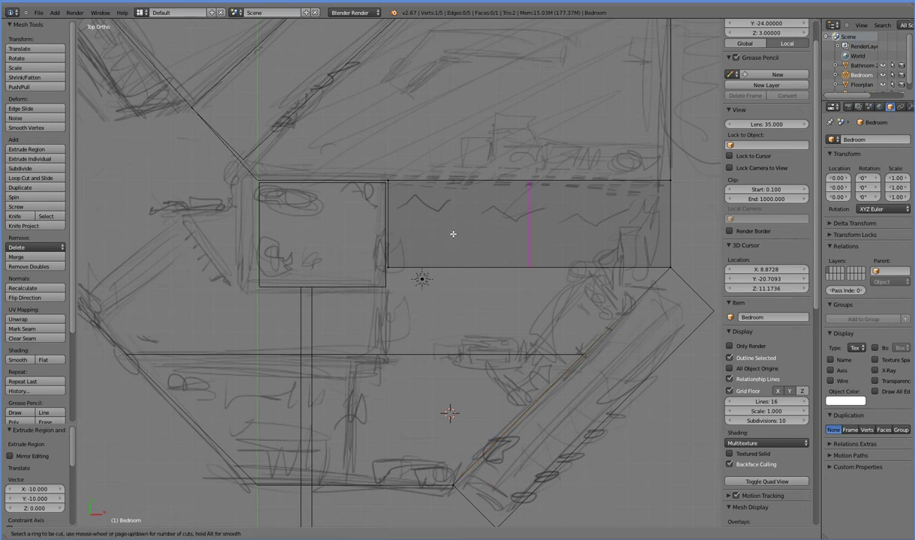
{"action": "left_click", "coordinate": [509, 235]}
{"action": "left_click", "coordinate": [509, 235]}
{"action": "left_click_drag", "start_coordinate": [563, 225], "coordinate": [486, 225]}
{"action": "scroll", "coordinate": [482, 229], "scroll_direction": "up", "scroll_amount": 4}
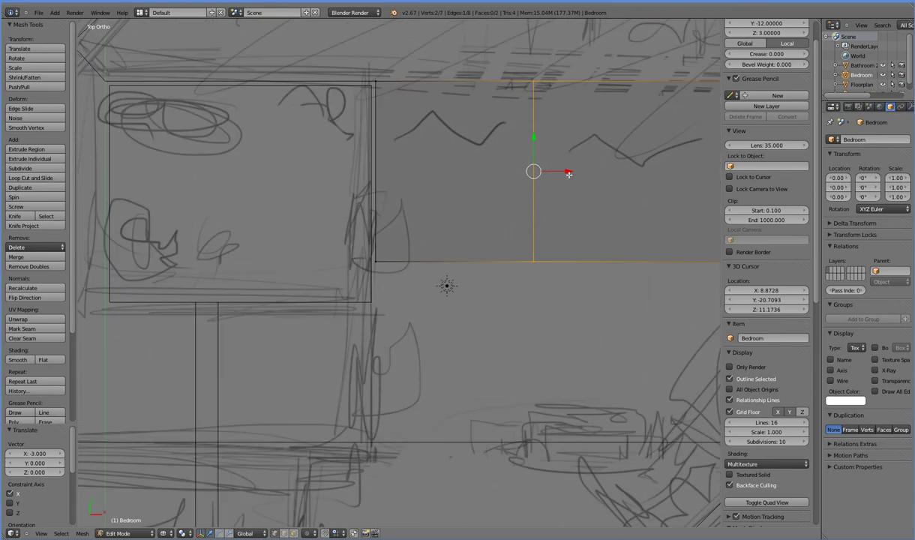
{"action": "scroll", "coordinate": [569, 173], "scroll_direction": "up", "scroll_amount": 2}
{"action": "left_click_drag", "start_coordinate": [600, 128], "coordinate": [593, 130]}
{"action": "scroll", "coordinate": [545, 225], "scroll_direction": "down", "scroll_amount": 5}
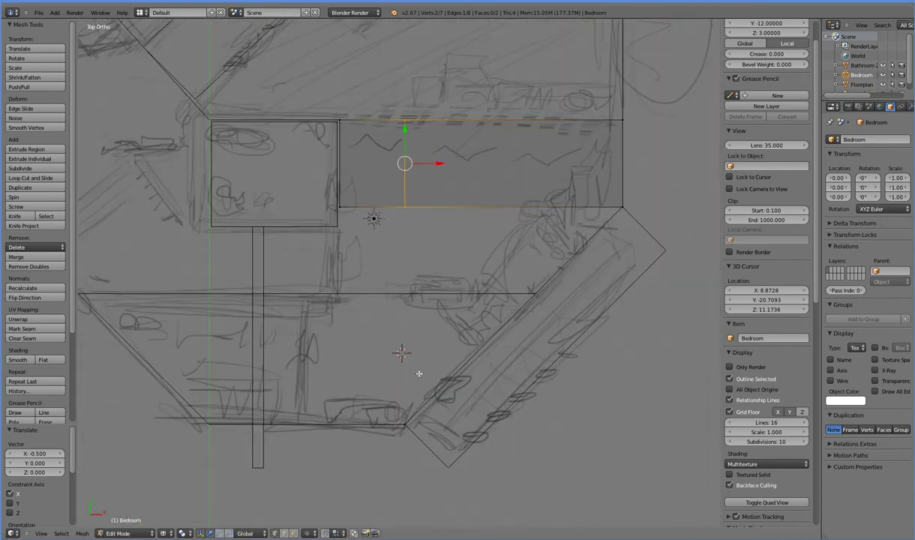
Step: Fill a triangular face in the corner between the cut and the angled wall
{"action": "right_click", "coordinate": [388, 405]}
{"action": "right_click", "coordinate": [395, 189]}
{"action": "right_click", "coordinate": [609, 187], "text": "shift"}
{"action": "right_click", "coordinate": [406, 424], "text": "shift"}
{"action": "key", "text": "f"}
{"action": "mouse_move", "coordinate": [416, 417]}
{"action": "middle_mouse_down"}
{"action": "mouse_move", "coordinate": [416, 394]}
{"action": "mouse_move", "coordinate": [396, 387]}
{"action": "mouse_move", "coordinate": [382, 320]}
{"action": "mouse_move", "coordinate": [415, 358]}
{"action": "middle_mouse_up"}
{"action": "key", "text": "KP_7"}
Step: Extrude the cut's bottom vertex −10 in Y and fill a four-sided face from it
{"action": "right_click", "coordinate": [383, 201]}
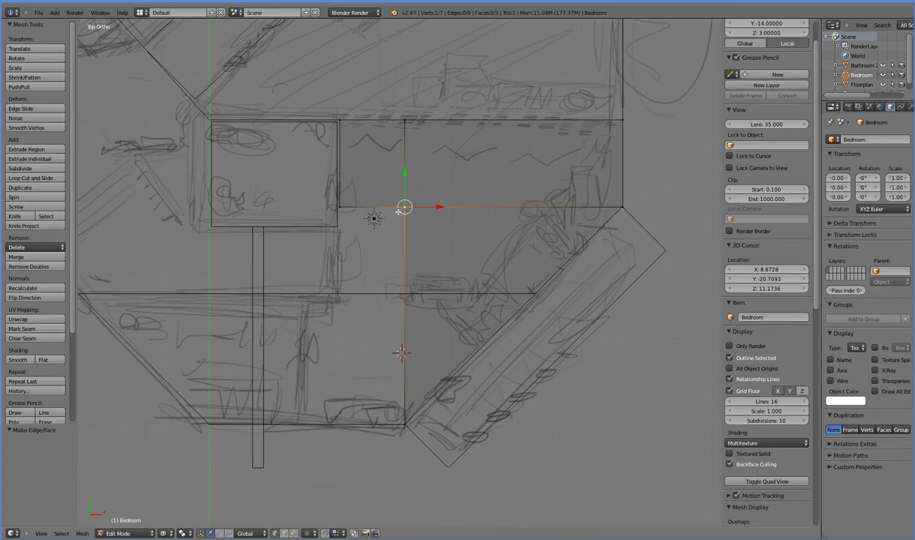
{"action": "right_click", "coordinate": [330, 200]}
{"action": "key", "text": "e"}
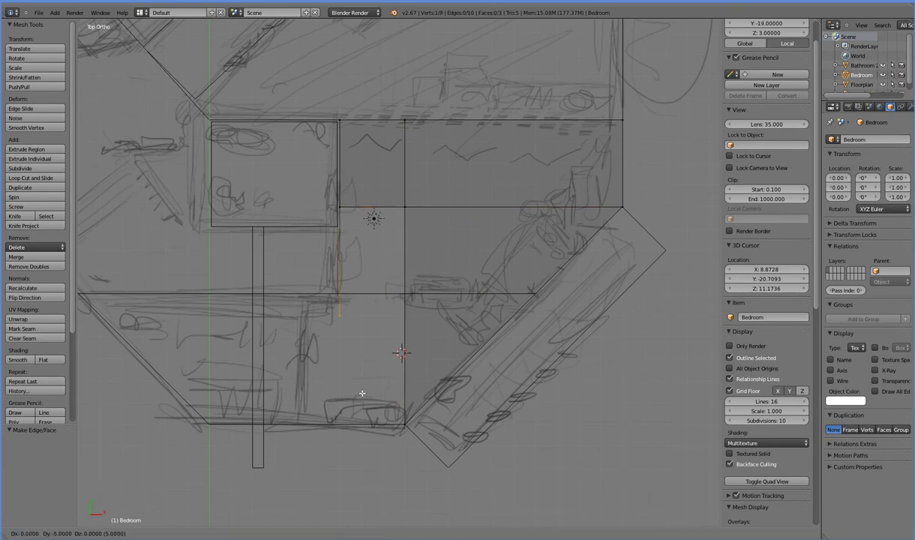
{"action": "left_click", "coordinate": [364, 474]}
{"action": "right_click", "coordinate": [402, 420], "text": "shift"}
{"action": "right_click", "coordinate": [398, 209], "text": "shift"}
{"action": "key", "text": "f"}
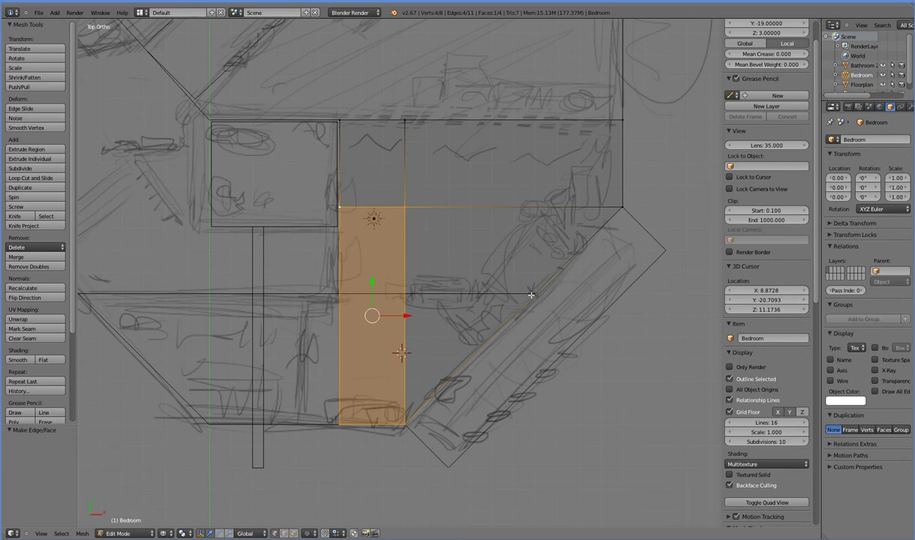
{"action": "key", "text": "a"}
{"action": "key", "text": "ctrl+r"}
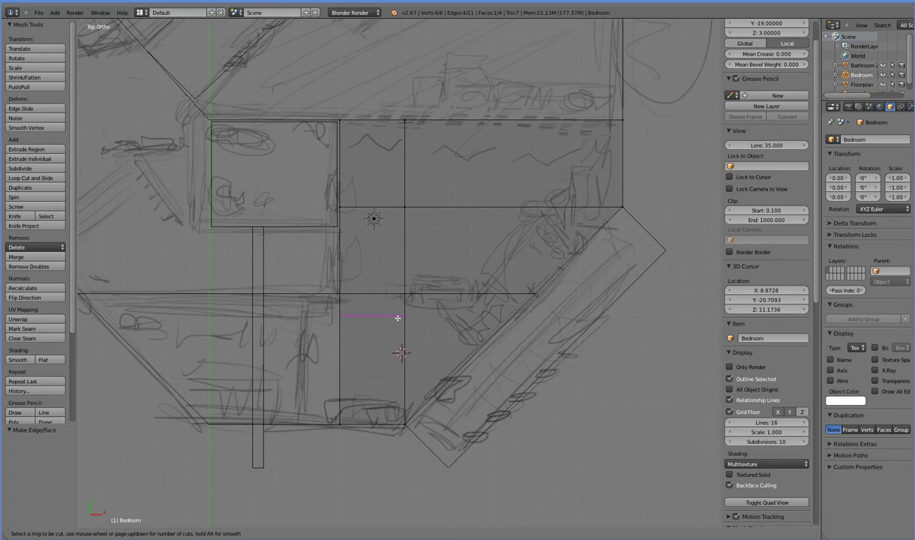
Step: Loop cut the tall face and move the new loop 1 unit along Y
{"action": "left_click", "coordinate": [388, 318]}
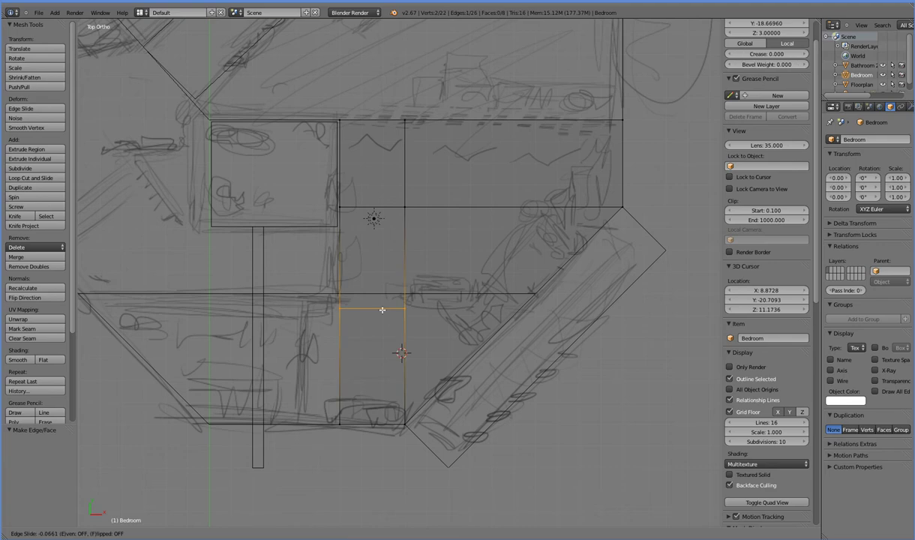
{"action": "left_click", "coordinate": [382, 310]}
{"action": "type", "text": "gy1"}
{"action": "key", "text": "Return"}
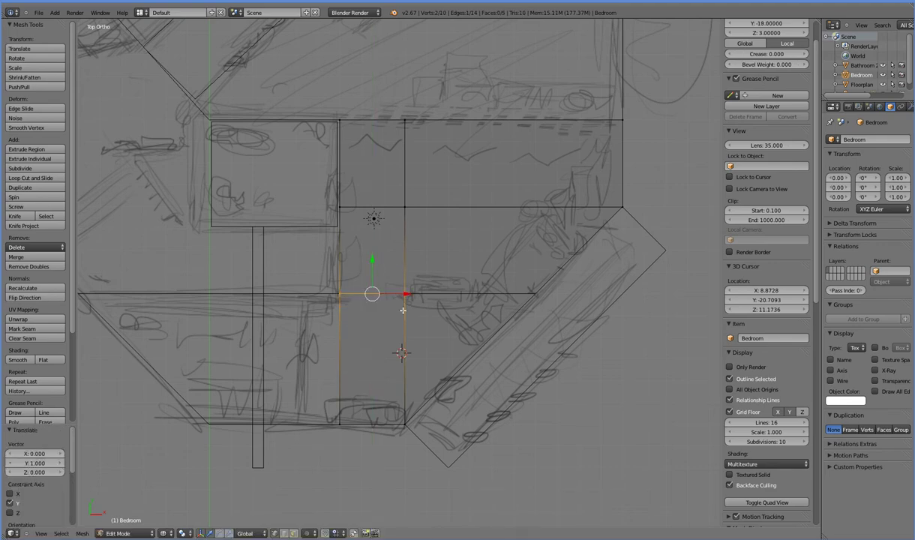
{"action": "scroll", "coordinate": [404, 311], "scroll_direction": "up", "scroll_amount": 3}
{"action": "mouse_move", "coordinate": [403, 311]}
{"action": "middle_mouse_down"}
{"action": "mouse_move", "coordinate": [379, 262]}
{"action": "mouse_move", "coordinate": [421, 350]}
{"action": "middle_mouse_up"}
{"action": "key", "text": "KP_7"}
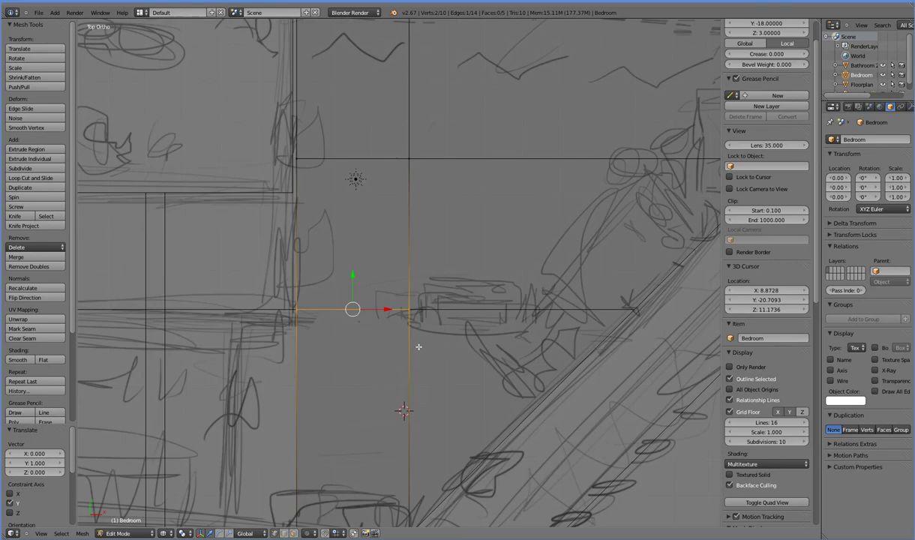
Step: Knife a straight horizontal cut across the floor to the diagonal edge vertex
{"action": "key", "text": "k"}
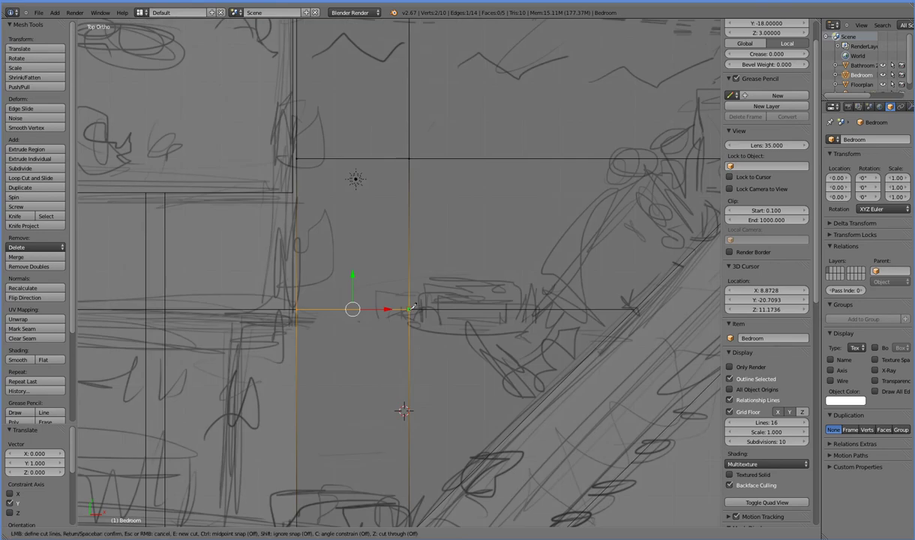
{"action": "left_click", "coordinate": [410, 307]}
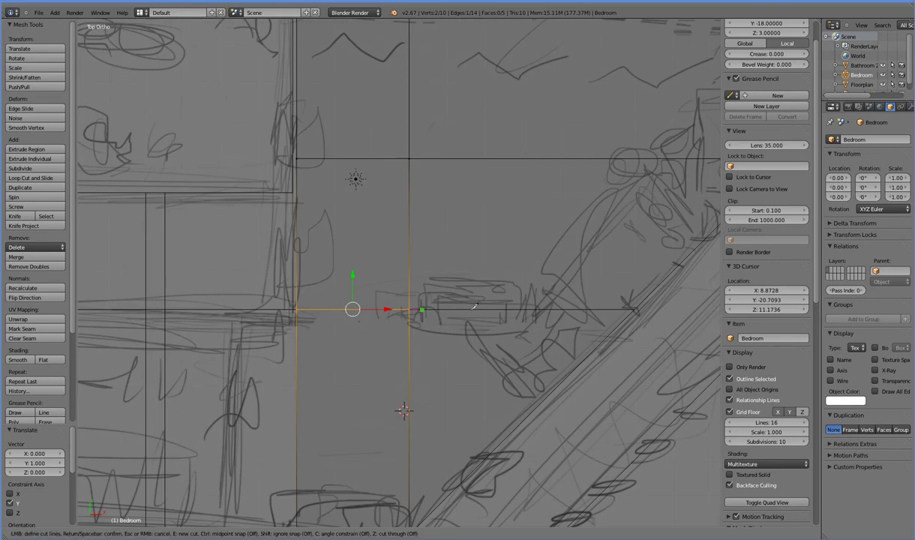
{"action": "left_click", "coordinate": [630, 307]}
{"action": "key", "text": "Return"}
{"action": "key", "text": "k"}
{"action": "left_click", "coordinate": [411, 308]}
{"action": "key", "text": "c"}
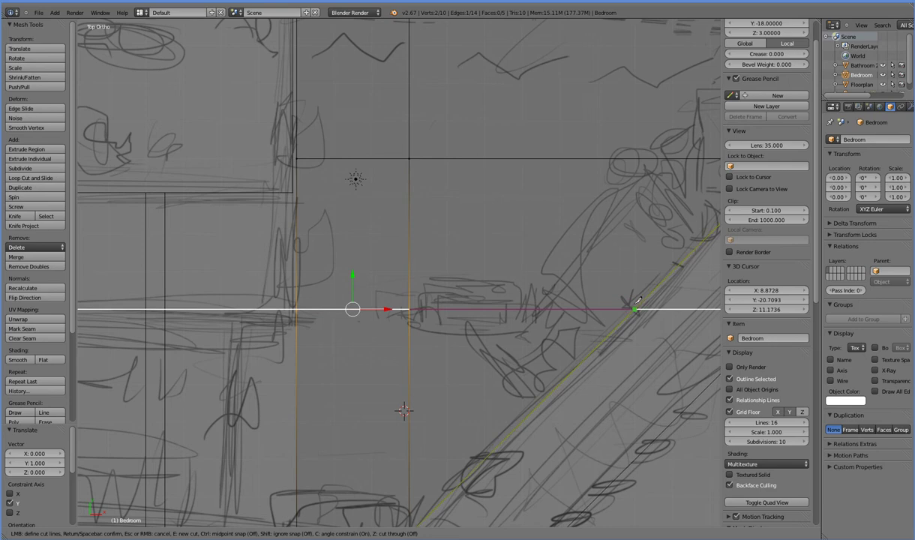
{"action": "left_click", "coordinate": [635, 308]}
{"action": "key", "text": "Return"}
{"action": "mouse_move", "coordinate": [594, 350]}
{"action": "middle_mouse_down"}
{"action": "mouse_move", "coordinate": [560, 352]}
{"action": "mouse_move", "coordinate": [515, 273]}
{"action": "mouse_move", "coordinate": [548, 348]}
{"action": "middle_mouse_up"}
{"action": "key", "text": "KP_7"}
Step: Extrude the floor's lower-left edge 2 units in −X
{"action": "scroll", "coordinate": [341, 323], "scroll_direction": "down", "scroll_amount": 2}
{"action": "right_click", "coordinate": [333, 332]}
{"action": "right_click", "coordinate": [321, 429], "text": "shift"}
{"action": "key", "text": "e"}
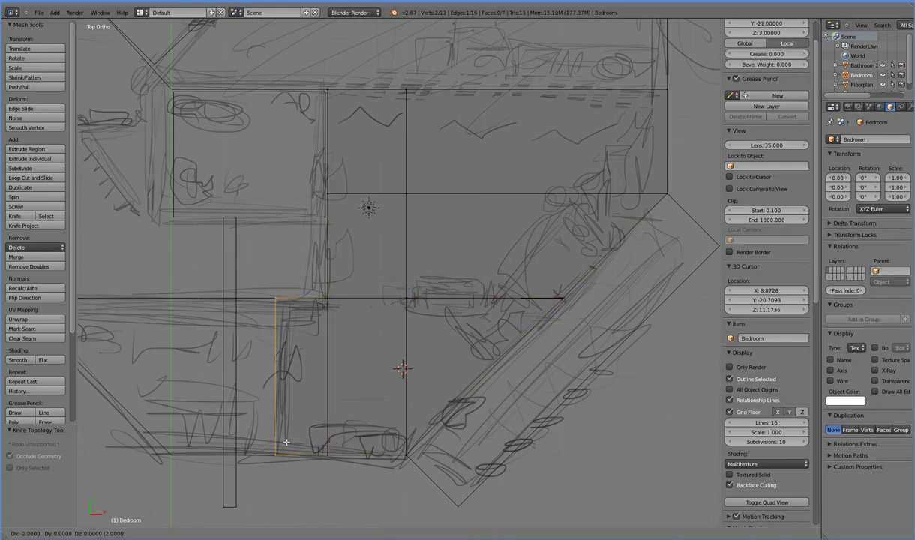
{"action": "key", "text": "Return"}
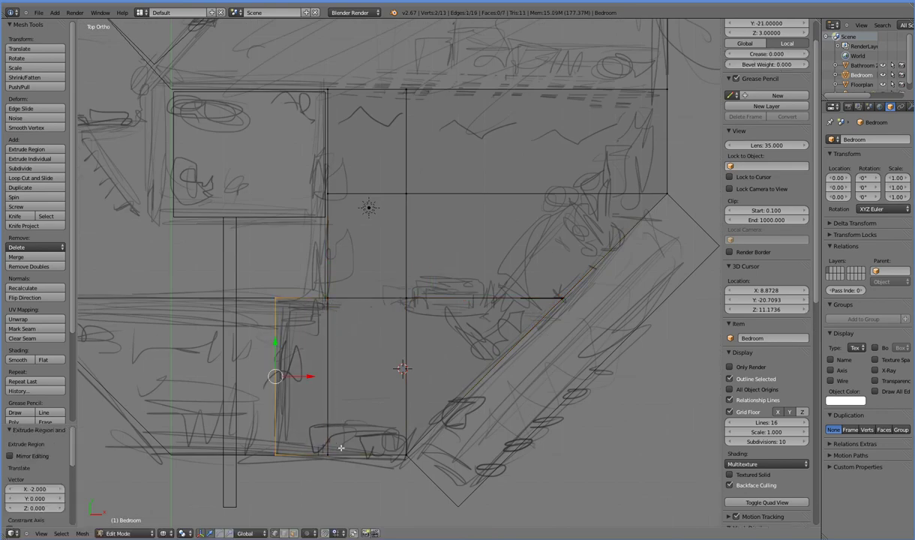
{"action": "mouse_move", "coordinate": [340, 448]}
{"action": "middle_mouse_down"}
{"action": "mouse_move", "coordinate": [300, 373]}
{"action": "mouse_move", "coordinate": [392, 370]}
{"action": "mouse_move", "coordinate": [401, 407]}
{"action": "mouse_move", "coordinate": [390, 442]}
{"action": "mouse_move", "coordinate": [412, 424]}
{"action": "mouse_move", "coordinate": [331, 337]}
{"action": "middle_mouse_up"}
Step: Switch to Solid shading and orbit around the bedroom floor beside the bathroom box
{"action": "key", "text": "z"}
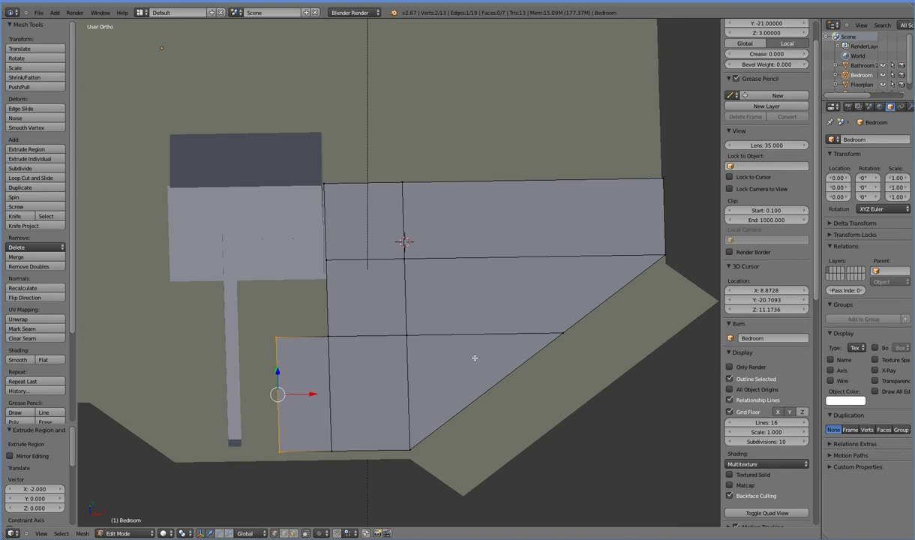
{"action": "middle_click_drag", "start_coordinate": [475, 358], "coordinate": [470, 395]}
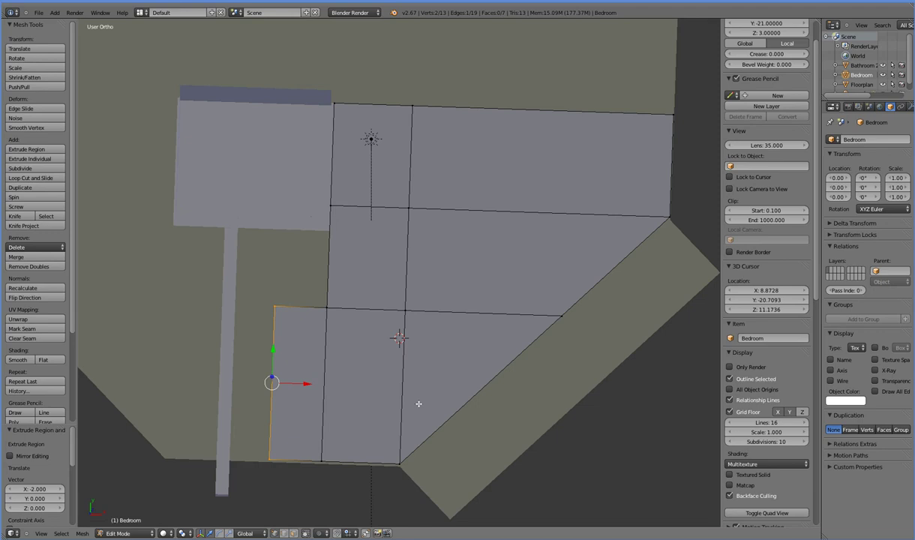
{"action": "middle_click_drag", "start_coordinate": [407, 421], "coordinate": [382, 378]}
Step: Select the whole floor mesh and extrude it 1 unit upward in front view
{"action": "key", "text": "KP_7"}
{"action": "key", "text": "a"}
{"action": "middle_click_drag", "start_coordinate": [432, 391], "coordinate": [432, 371]}
{"action": "key", "text": "KP_1"}
{"action": "type", "text": "e1"}
{"action": "key", "text": "Return"}
Step: Shift the five left-side boundary vertices 0.1 along X
{"action": "middle_click_drag", "start_coordinate": [423, 282], "coordinate": [300, 442]}
{"action": "right_click", "coordinate": [297, 410]}
{"action": "right_click", "coordinate": [282, 317], "text": "shift"}
{"action": "right_click", "coordinate": [333, 311], "text": "shift"}
{"action": "right_click", "coordinate": [323, 193], "text": "shift"}
{"action": "right_click", "coordinate": [323, 115], "text": "shift"}
{"action": "middle_click_drag", "start_coordinate": [410, 332], "coordinate": [410, 340]}
{"action": "type", "text": "gx0.1"}
{"action": "key", "text": "Return"}
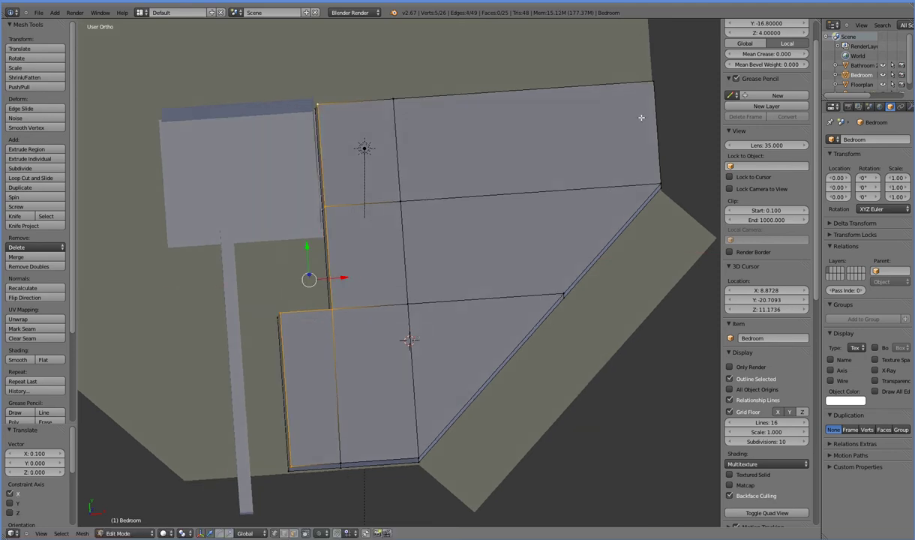
Step: Nudge the right and diagonal-side corner vertices slightly inward
{"action": "right_click", "coordinate": [644, 94]}
{"action": "middle_click_drag", "start_coordinate": [645, 123], "coordinate": [649, 134]}
{"action": "right_click", "coordinate": [675, 246], "text": "shift"}
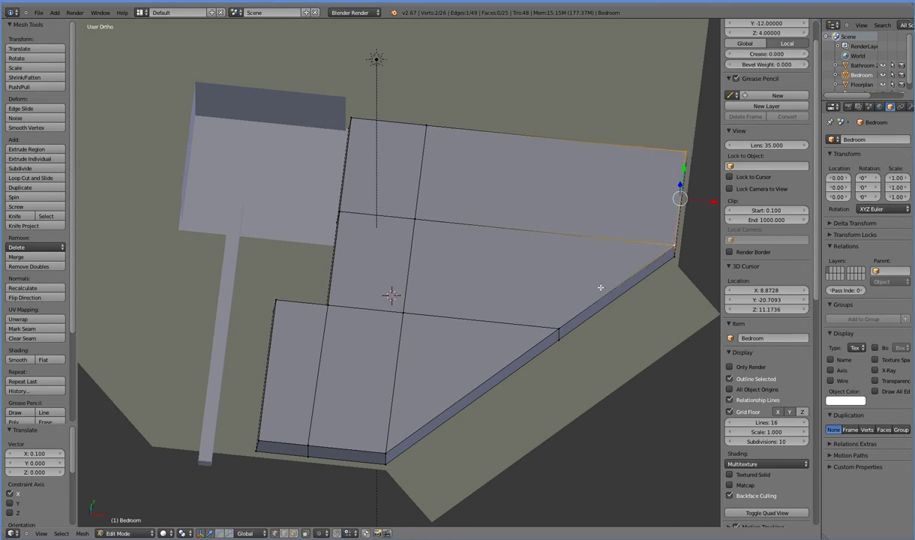
{"action": "right_click", "coordinate": [541, 333], "text": "shift"}
{"action": "right_click", "coordinate": [386, 448], "text": "shift"}
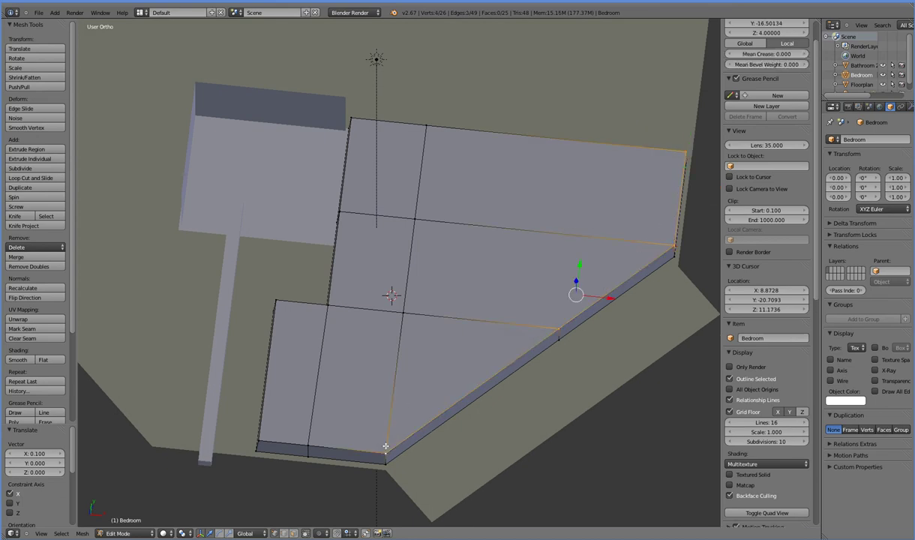
{"action": "key", "text": "g"}
{"action": "left_click", "coordinate": [410, 441]}
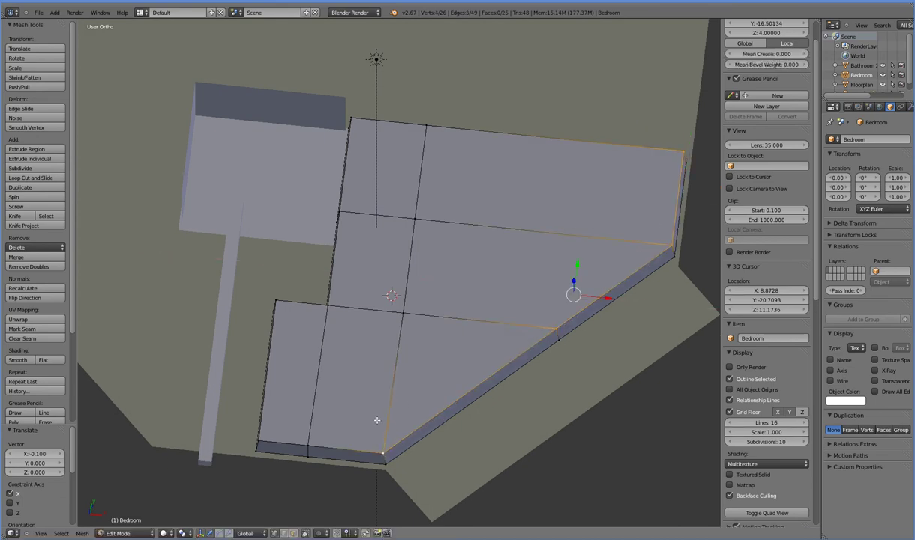
Step: Move the three top-edge vertices -0.1 along Z
{"action": "right_click", "coordinate": [351, 118]}
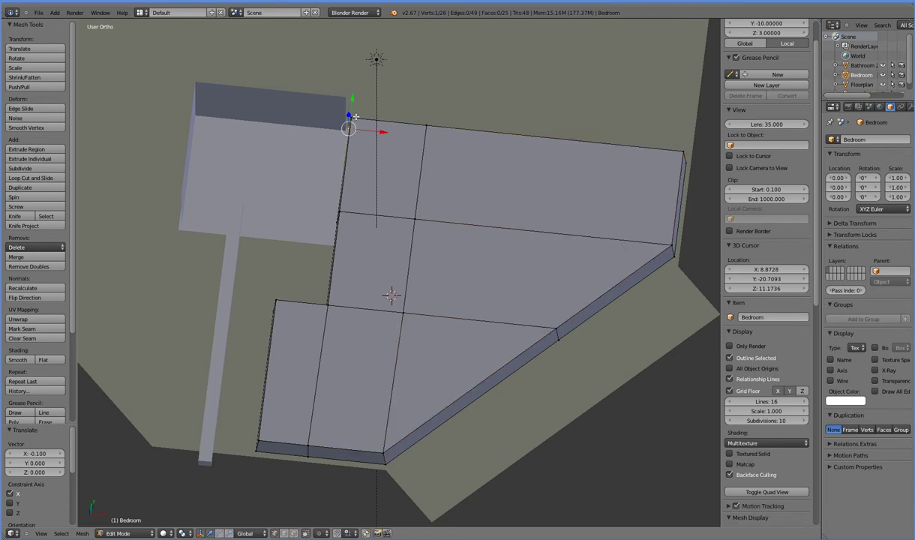
{"action": "right_click", "coordinate": [428, 126], "text": "shift"}
{"action": "right_click", "coordinate": [681, 153], "text": "shift"}
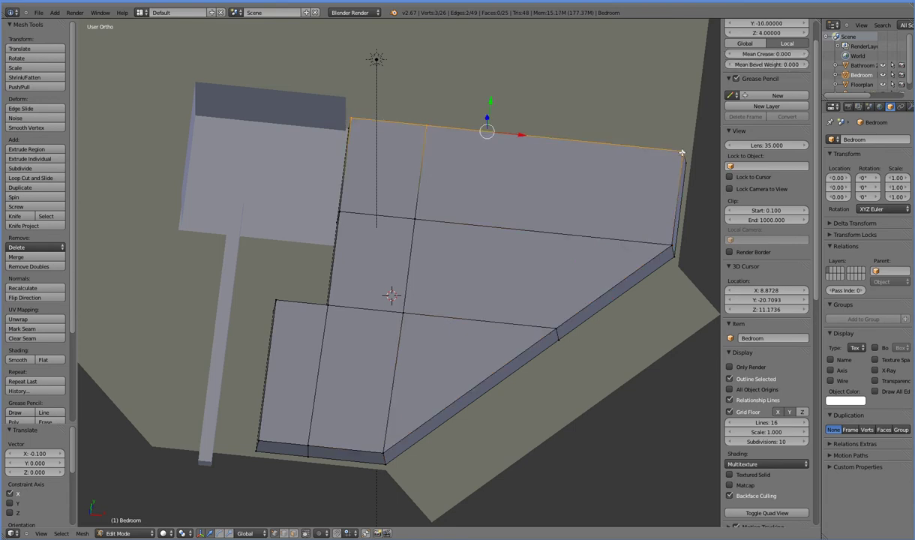
{"action": "type", "text": "gz0.1-"}
{"action": "key", "text": "Return"}
Step: Move the three bottom-edge vertices 0.1 along Z, redoing after an incorrect -0.1 move
{"action": "right_click", "coordinate": [381, 449]}
{"action": "right_click", "coordinate": [311, 447], "text": "shift"}
{"action": "right_click", "coordinate": [260, 444], "text": "shift"}
{"action": "type", "text": "gz-0.1"}
{"action": "key", "text": "Return"}
{"action": "key", "text": "ctrl+z"}
{"action": "type", "text": "gz0.1"}
{"action": "key", "text": "Return"}
Step: Box-select the slab's top edges in wireframe front view and inspect them
{"action": "middle_click_drag", "start_coordinate": [262, 437], "coordinate": [272, 470]}
{"action": "key", "text": "KP_7"}
{"action": "key", "text": "KP_1"}
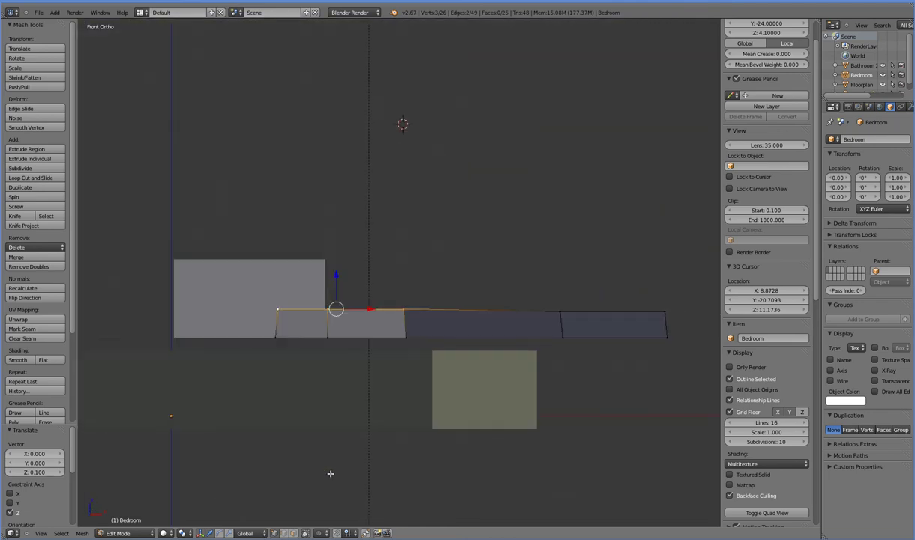
{"action": "key", "text": "z"}
{"action": "key", "text": "a"}
{"action": "key", "text": "b"}
{"action": "left_click_drag", "start_coordinate": [255, 277], "coordinate": [689, 321]}
{"action": "left_click_drag", "start_coordinate": [414, 275], "coordinate": [415, 300], "text": "ctrl"}
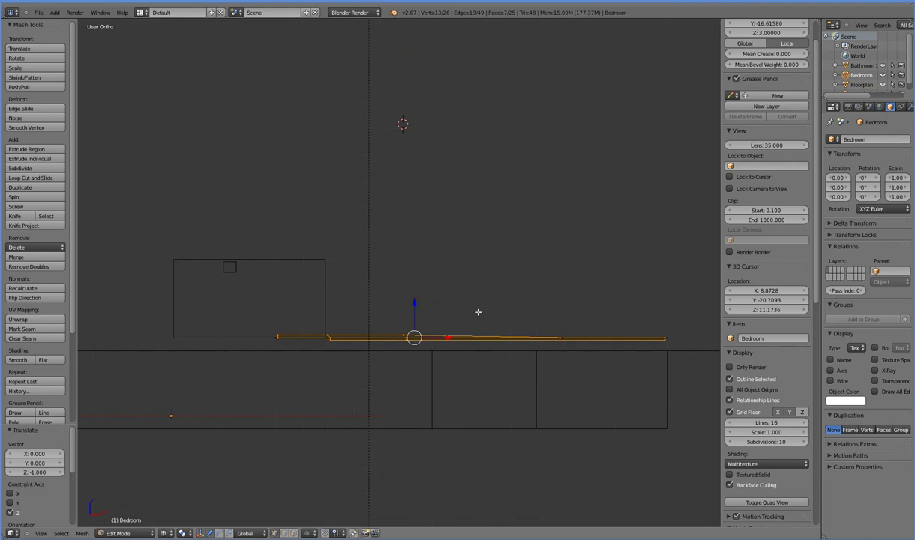
{"action": "middle_click_drag", "start_coordinate": [478, 313], "coordinate": [375, 309]}
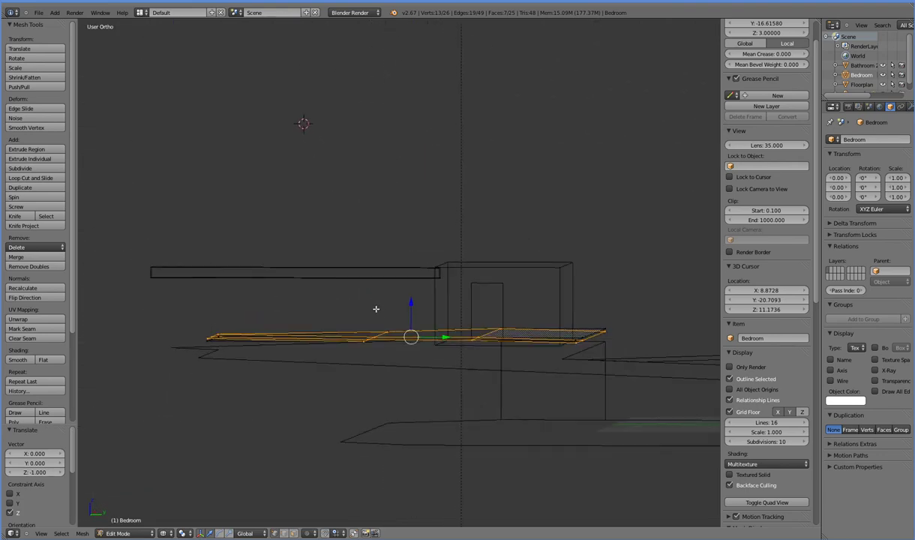
{"action": "key", "text": "KP_1"}
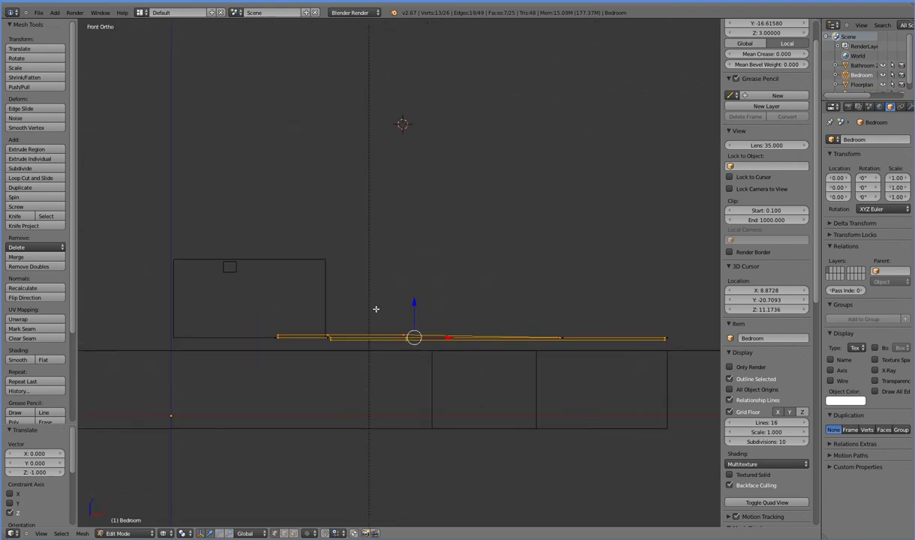
Step: Undo back to the top-edge selection and move it -0.1 along Y
{"action": "key", "text": "ctrl+z"}
{"action": "key", "text": "ctrl+z"}
{"action": "key", "text": "ctrl+z"}
{"action": "key", "text": "ctrl+z"}
{"action": "key", "text": "ctrl+z"}
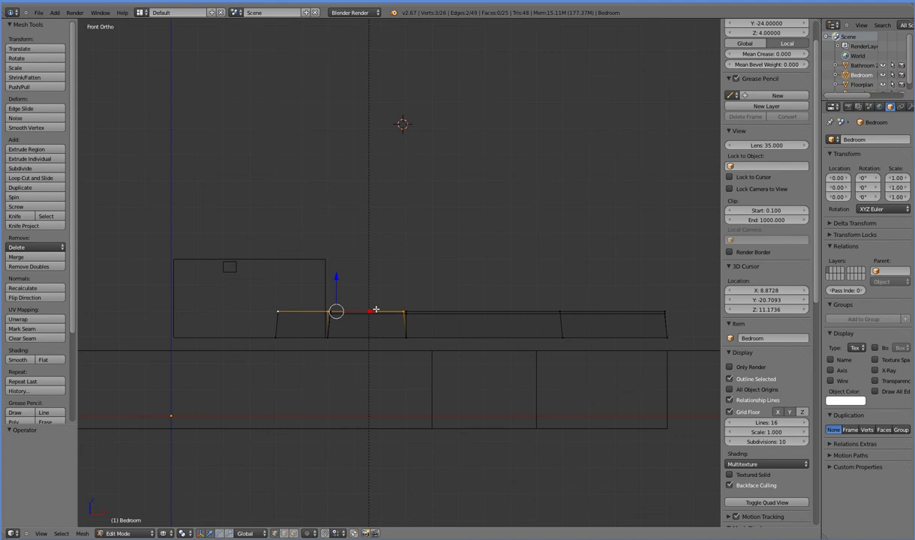
{"action": "key", "text": "ctrl+z"}
{"action": "middle_click_drag", "start_coordinate": [376, 309], "coordinate": [382, 389]}
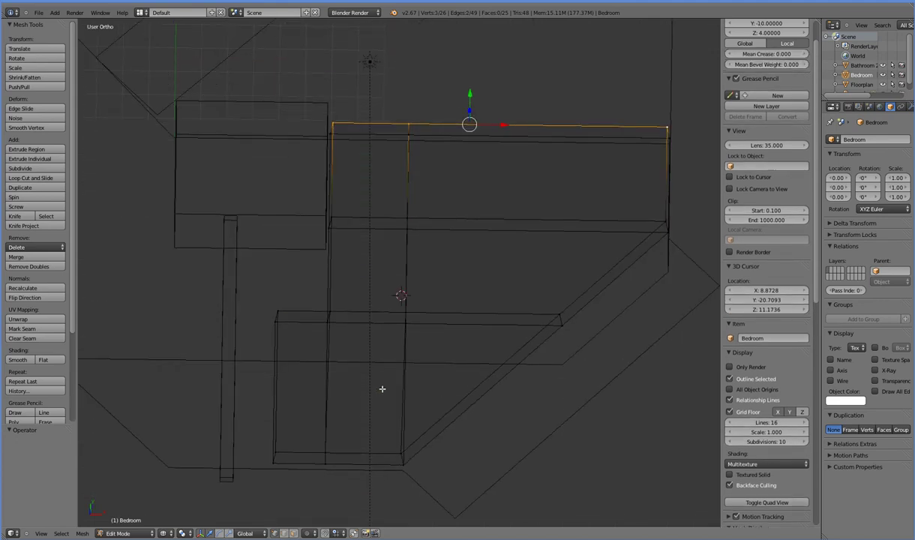
{"action": "key", "text": "z"}
{"action": "type", "text": "gy-0.1"}
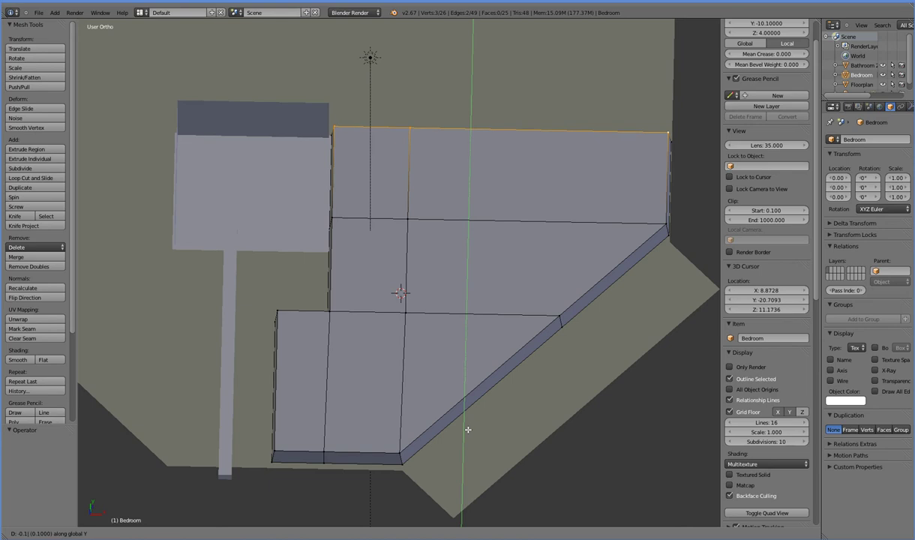
{"action": "key", "text": "Return"}
Step: Move the three bottom vertices 0.1 along Y
{"action": "right_click", "coordinate": [398, 452]}
{"action": "right_click", "coordinate": [324, 454], "text": "shift"}
{"action": "right_click", "coordinate": [284, 449], "text": "shift"}
{"action": "type", "text": "gy0.1"}
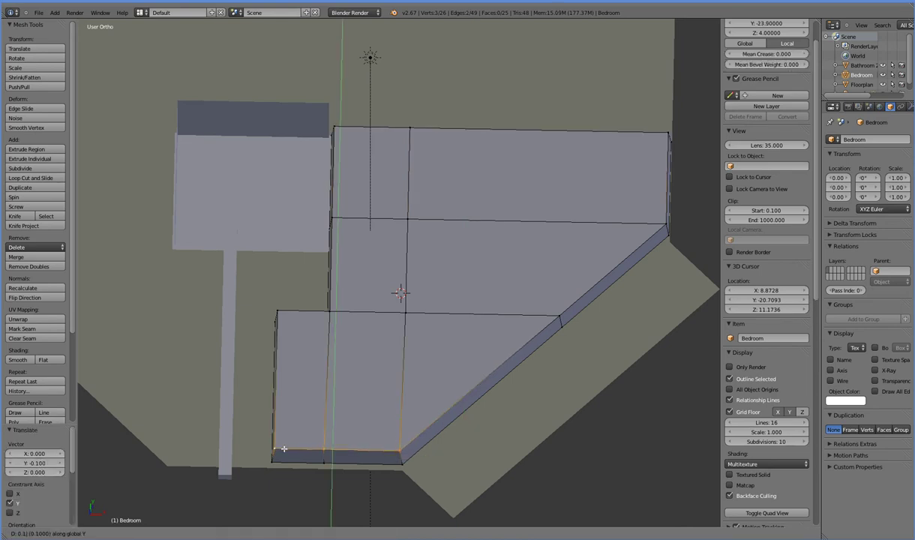
{"action": "key", "text": "Return"}
Step: Box-select the slab's top layer in front view and lower it 1 unit in Z
{"action": "key", "text": "KP_1"}
{"action": "key", "text": "a"}
{"action": "key", "text": "b"}
{"action": "key", "text": "z"}
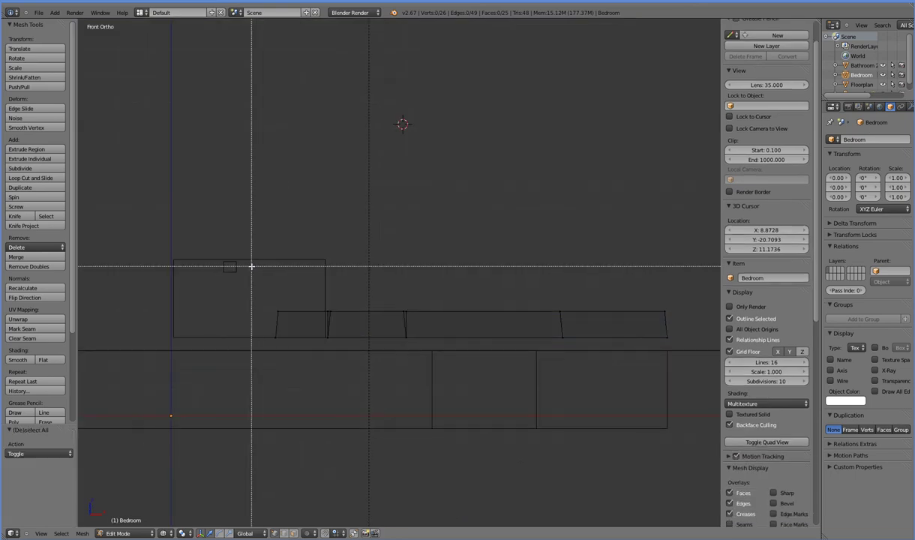
{"action": "left_click_drag", "start_coordinate": [256, 265], "coordinate": [669, 324]}
{"action": "type", "text": "gz-1"}
{"action": "key", "text": "Return"}
Step: Select the vertical edge loop, minus its top vertex, and shift it -0.1 along X
{"action": "key", "text": "z"}
{"action": "middle_click_drag", "start_coordinate": [455, 265], "coordinate": [380, 334]}
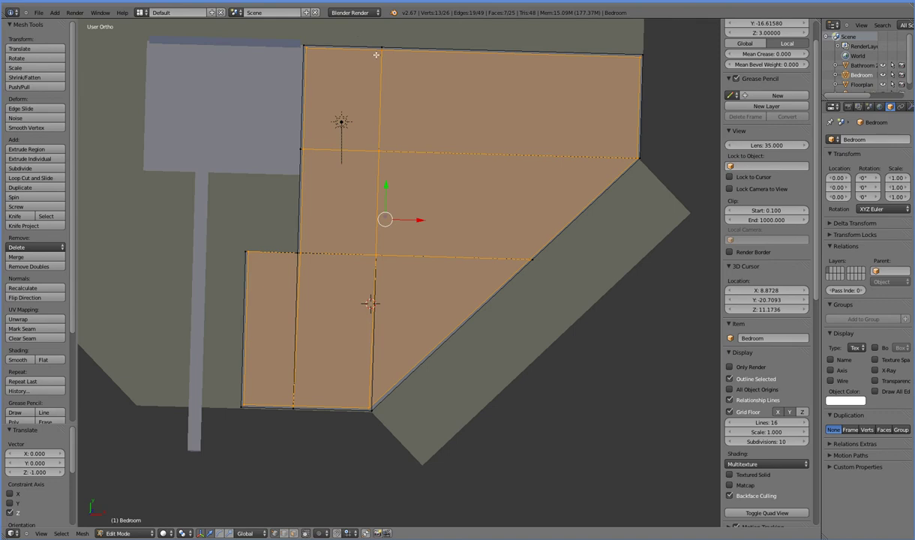
{"action": "right_click", "coordinate": [376, 253]}
{"action": "middle_click_drag", "start_coordinate": [375, 254], "coordinate": [378, 375]}
{"action": "left_click", "coordinate": [376, 363], "text": "alt"}
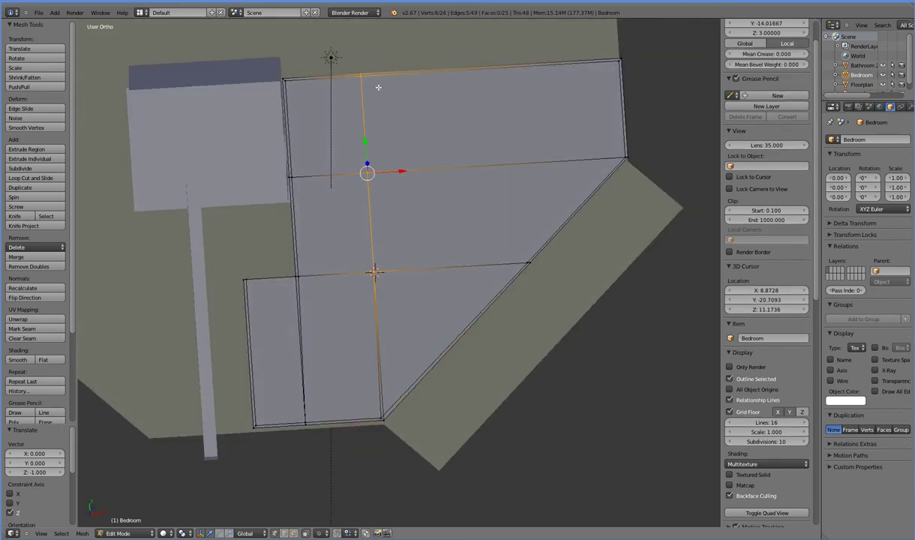
{"action": "right_click", "coordinate": [344, 65], "text": "shift"}
{"action": "middle_click_drag", "start_coordinate": [352, 82], "coordinate": [405, 200]}
{"action": "type", "text": "gx-0.1"}
{"action": "key", "text": "Return"}
Step: Toggle a vertex in the middle of the floor back into the selection
{"action": "middle_click_drag", "start_coordinate": [405, 225], "coordinate": [415, 331]}
{"action": "right_click", "coordinate": [410, 328], "text": "shift"}
{"action": "right_click", "coordinate": [416, 328], "text": "shift"}
{"action": "right_click", "coordinate": [415, 328], "text": "shift"}
{"action": "right_click", "coordinate": [415, 328], "text": "shift"}
{"action": "scroll", "coordinate": [414, 352], "scroll_direction": "up", "scroll_amount": 2}
{"action": "middle_click_drag", "start_coordinate": [414, 368], "coordinate": [405, 409]}
{"action": "scroll", "coordinate": [404, 409], "scroll_direction": "down", "scroll_amount": 3}
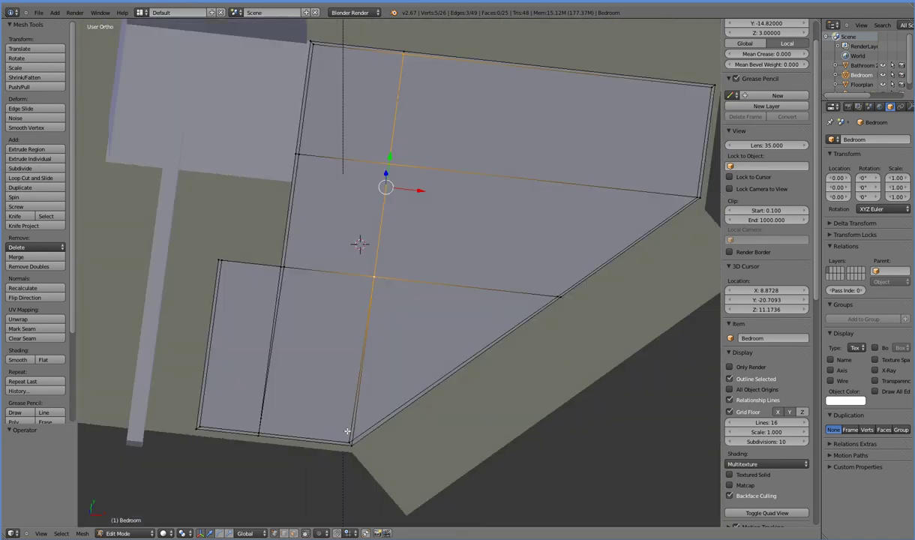
Step: Select the upper dividing edge and its adjoining top edge
{"action": "right_click", "coordinate": [395, 453], "text": "alt+shift"}
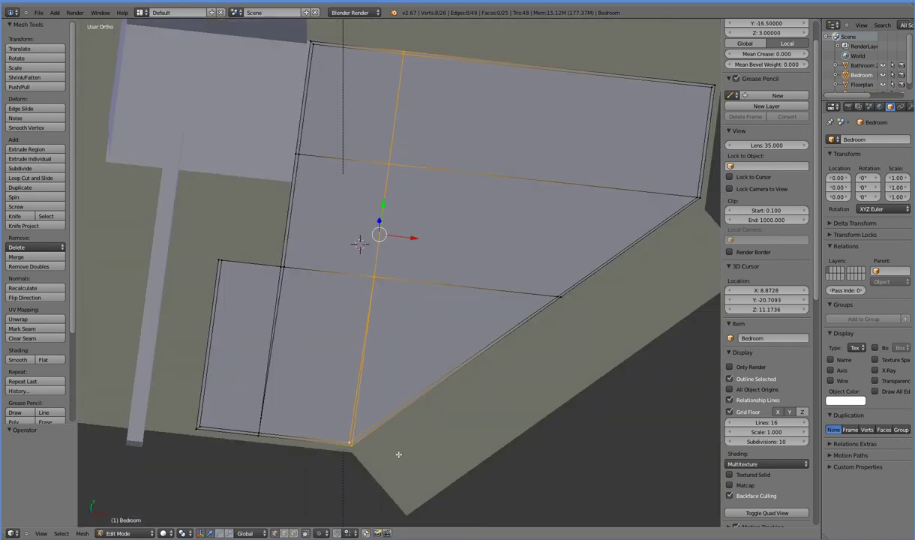
{"action": "right_click", "coordinate": [398, 454], "text": "alt+shift"}
{"action": "middle_click_drag", "start_coordinate": [398, 453], "coordinate": [373, 260]}
{"action": "scroll", "coordinate": [391, 405], "scroll_direction": "up", "scroll_amount": 1}
{"action": "right_click", "coordinate": [409, 136]}
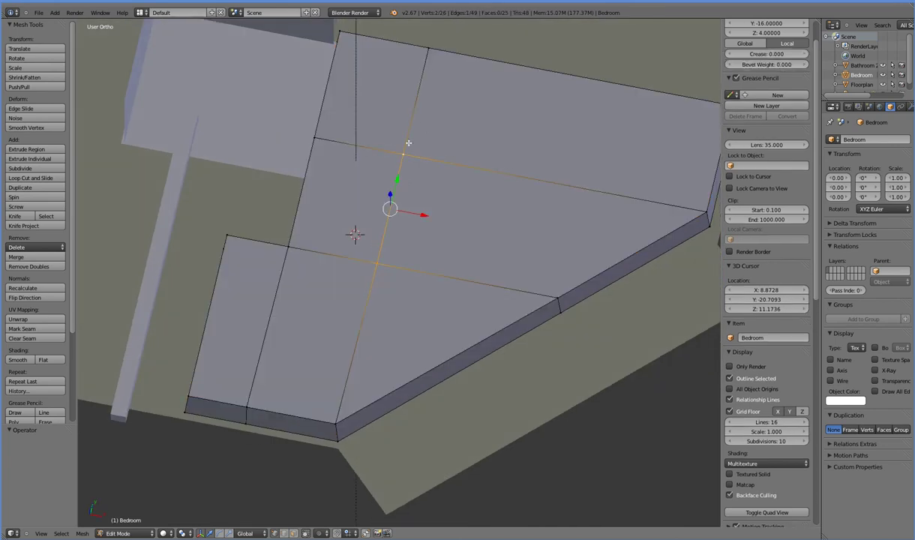
{"action": "right_click", "coordinate": [425, 67], "text": "shift"}
Step: Shift the selected dividing edges -0.1 along X, then view from the top
{"action": "type", "text": "gx-0.1"}
{"action": "key", "text": "Return"}
{"action": "middle_click_drag", "start_coordinate": [431, 206], "coordinate": [441, 248]}
{"action": "key", "text": "KP_7"}
Step: Move the short left edge -0.1 along Y
{"action": "right_click", "coordinate": [289, 250]}
{"action": "right_click", "coordinate": [215, 245], "text": "shift"}
{"action": "right_click", "coordinate": [216, 245]}
{"action": "right_click", "coordinate": [289, 247], "text": "shift"}
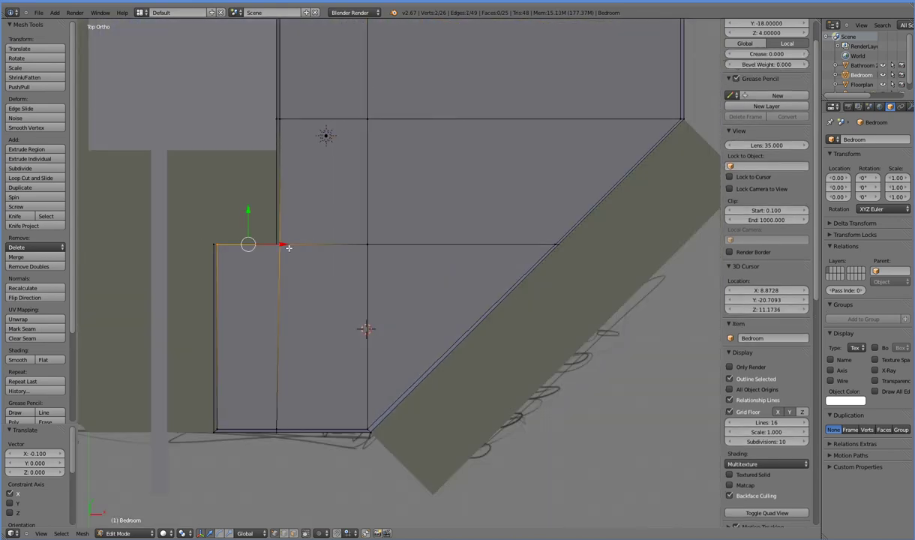
{"action": "type", "text": "gy-0.1"}
{"action": "key", "text": "Return"}
Step: Move the edge ending at the diagonal-side vertex -0.1 along Y
{"action": "middle_click_drag", "start_coordinate": [340, 251], "coordinate": [340, 336], "text": "shift"}
{"action": "right_click", "coordinate": [361, 330]}
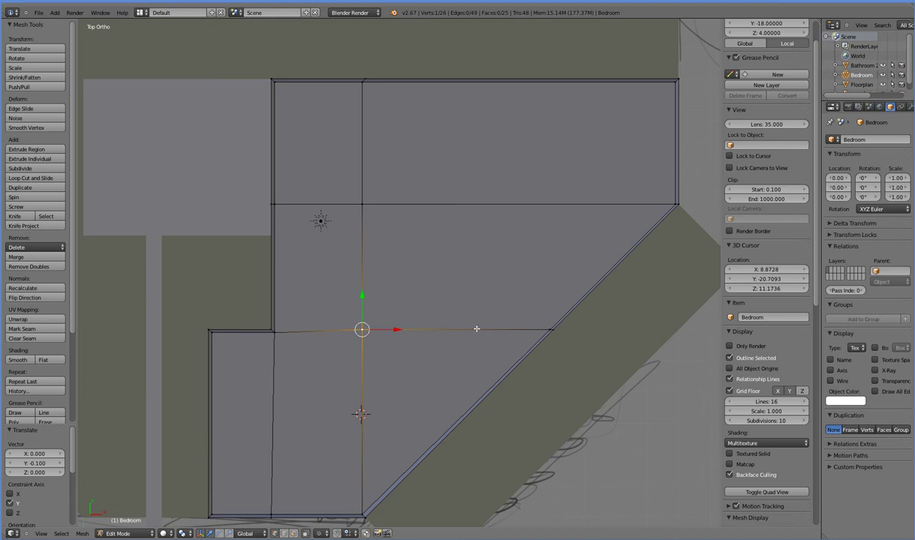
{"action": "right_click", "coordinate": [537, 327]}
{"action": "right_click", "coordinate": [363, 331], "text": "shift"}
{"action": "type", "text": "g"}
{"action": "type", "text": "y0.1"}
{"action": "key", "text": "minus"}
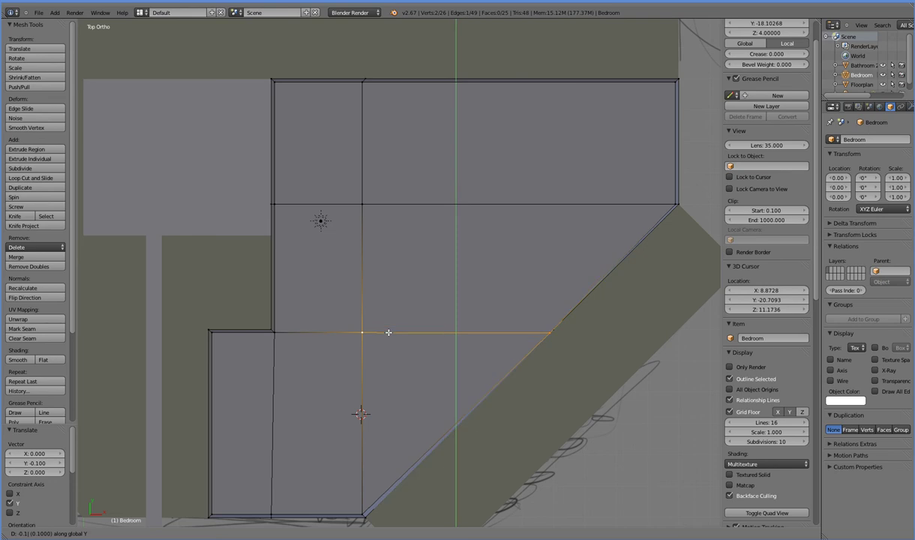
{"action": "key", "text": "Return"}
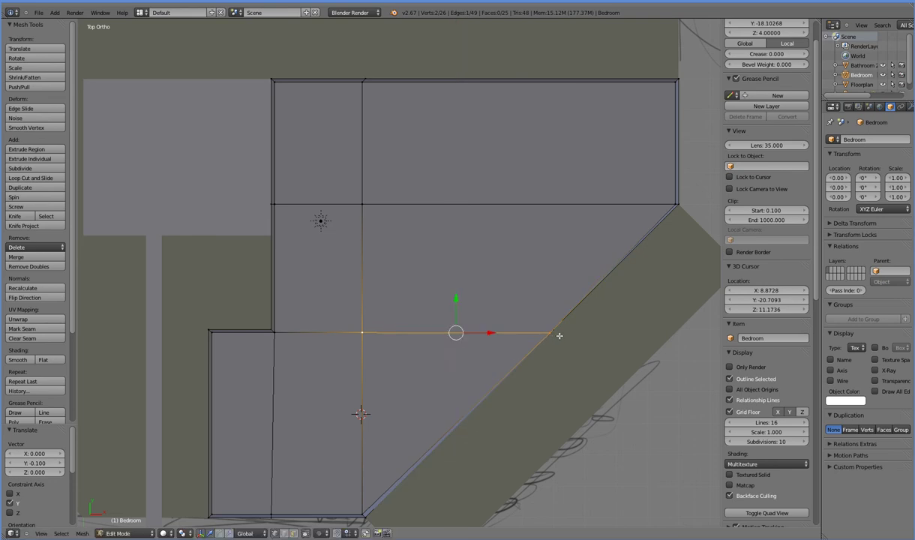
Step: Move a single floor vertex 0.1 along X, then undo that move
{"action": "right_click", "coordinate": [554, 334]}
{"action": "type", "text": "gx0.1"}
{"action": "key", "text": "Return"}
{"action": "mouse_move", "coordinate": [548, 337]}
{"action": "middle_mouse_down"}
{"action": "mouse_move", "coordinate": [531, 372]}
{"action": "mouse_move", "coordinate": [545, 351]}
{"action": "middle_mouse_up"}
{"action": "key", "text": "KP_1"}
{"action": "key", "text": "KP_7"}
{"action": "middle_click_drag", "start_coordinate": [547, 351], "coordinate": [549, 336], "text": "shift"}
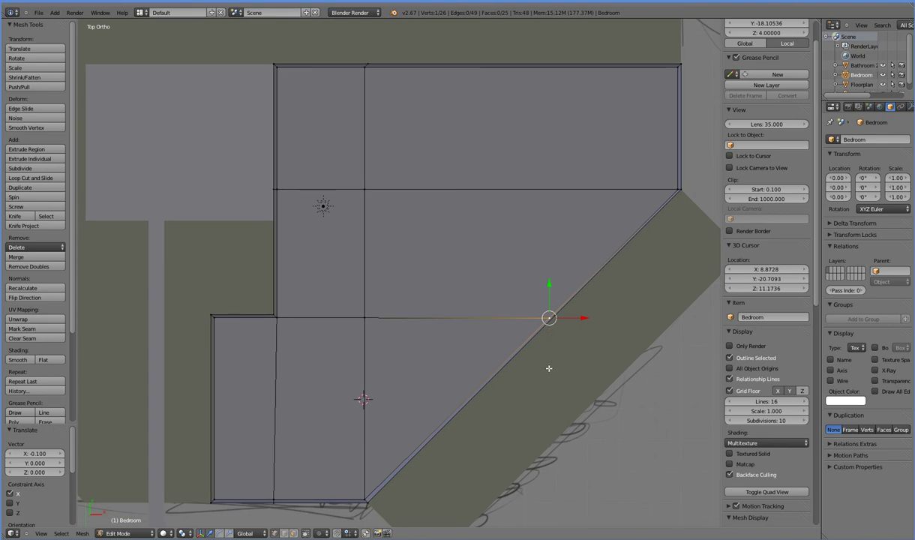
{"action": "key", "text": "ctrl+z"}
{"action": "key", "text": "ctrl+z"}
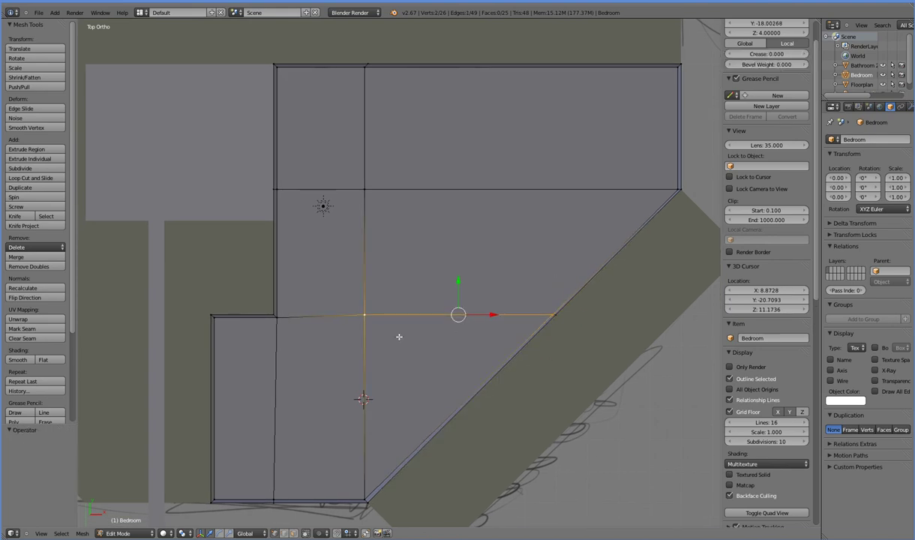
Step: Orbit to inspect the mesh's depth and return to the front view
{"action": "middle_click_drag", "start_coordinate": [376, 323], "coordinate": [456, 367]}
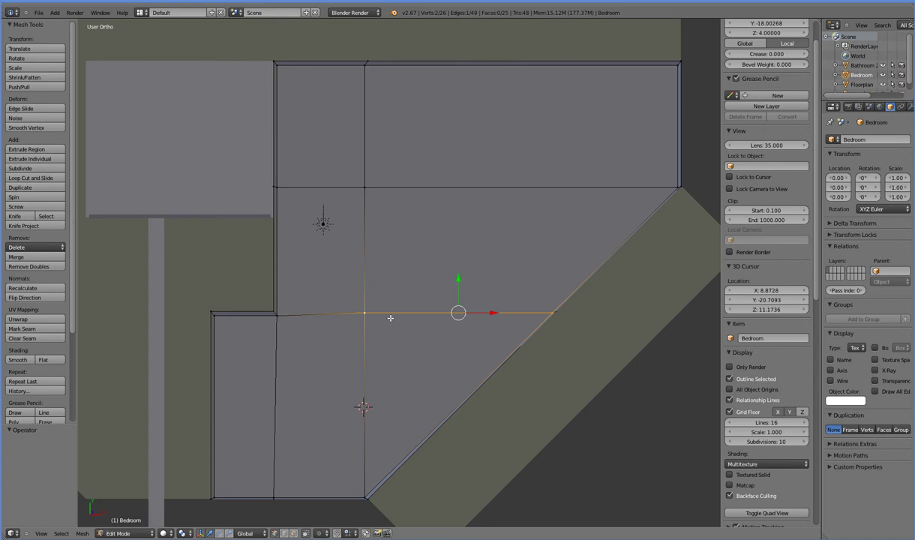
{"action": "middle_click_drag", "start_coordinate": [425, 343], "coordinate": [417, 306]}
{"action": "key", "text": "KP_1"}
Step: Box-select the top vertex rows and lower them along Z by 0.5 and 1 unit to flatten the floor
{"action": "key", "text": "a"}
{"action": "key", "text": "b"}
{"action": "left_click_drag", "start_coordinate": [182, 263], "coordinate": [687, 331]}
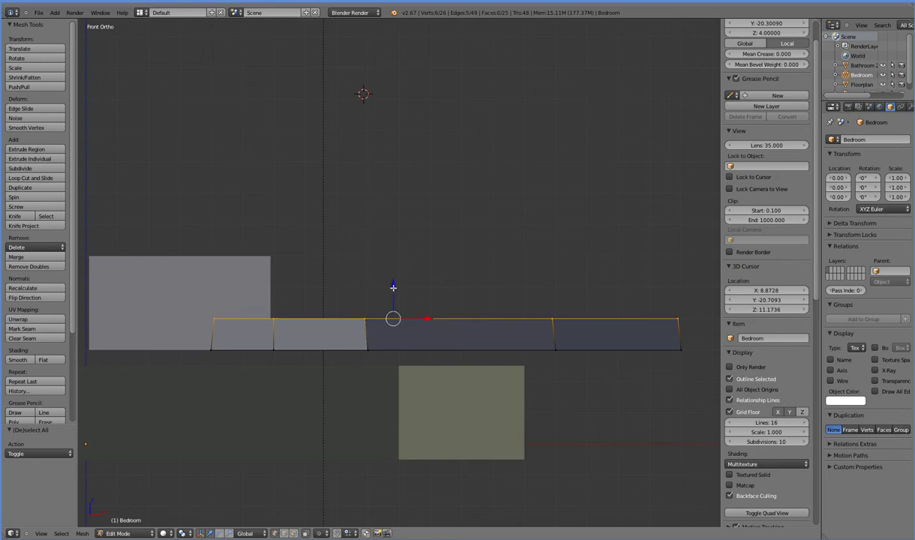
{"action": "left_click_drag", "start_coordinate": [393, 288], "coordinate": [393, 303]}
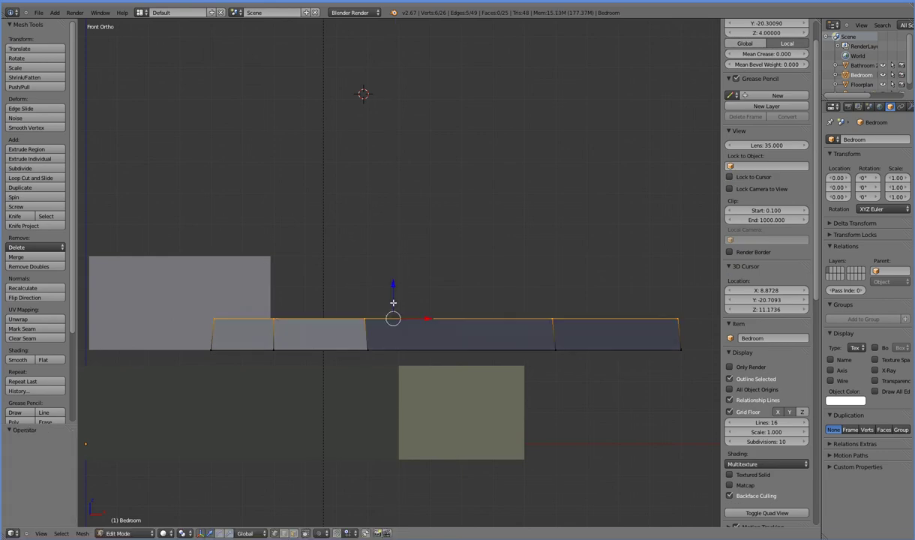
{"action": "key", "text": "z"}
{"action": "key", "text": "a"}
{"action": "key", "text": "b"}
{"action": "left_click_drag", "start_coordinate": [190, 297], "coordinate": [719, 338]}
{"action": "key", "text": "g"}
{"action": "key", "text": "z"}
{"action": "left_click", "coordinate": [376, 308]}
{"action": "key", "text": "z"}
Step: Select the two vertices of an unneeded interior edge and delete them
{"action": "middle_click_drag", "start_coordinate": [424, 310], "coordinate": [425, 403]}
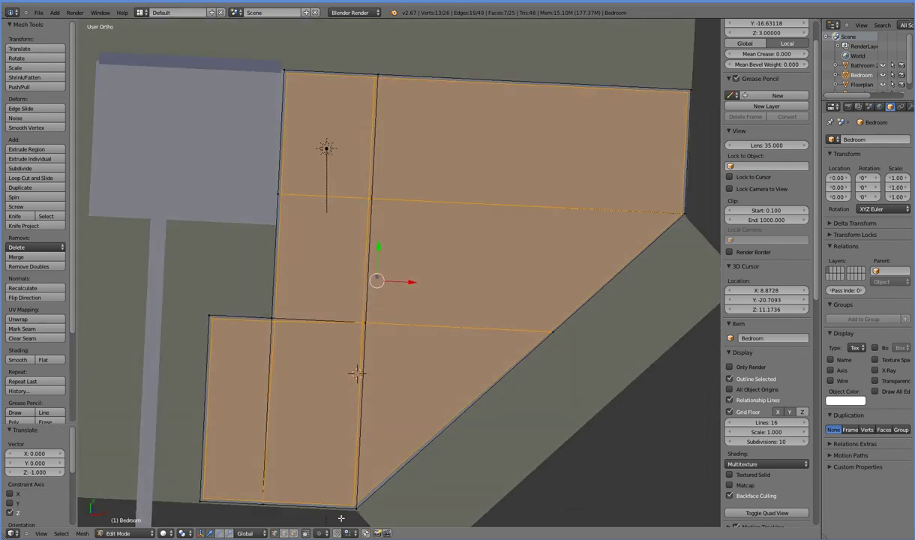
{"action": "middle_click_drag", "start_coordinate": [329, 509], "coordinate": [233, 315]}
{"action": "middle_click_drag", "start_coordinate": [364, 391], "coordinate": [318, 399]}
{"action": "right_click", "coordinate": [349, 331]}
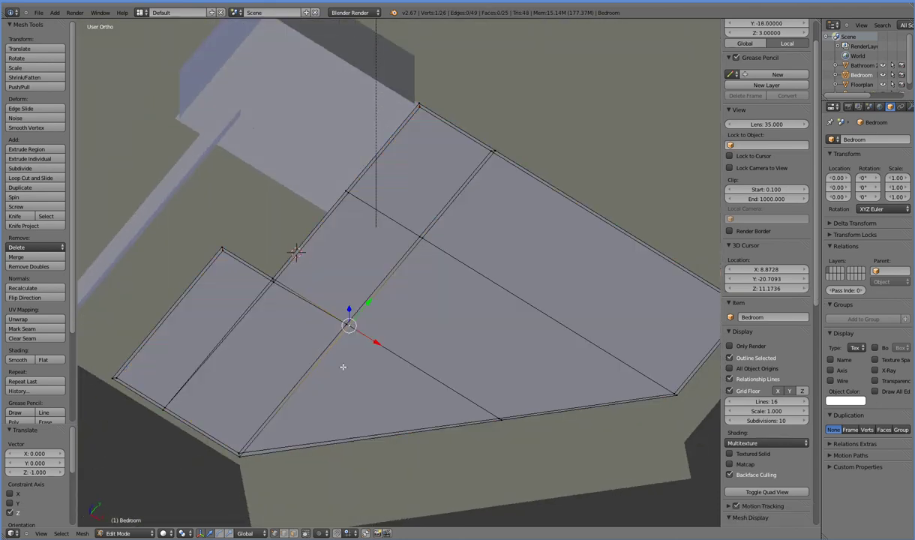
{"action": "right_click", "coordinate": [422, 249], "text": "shift"}
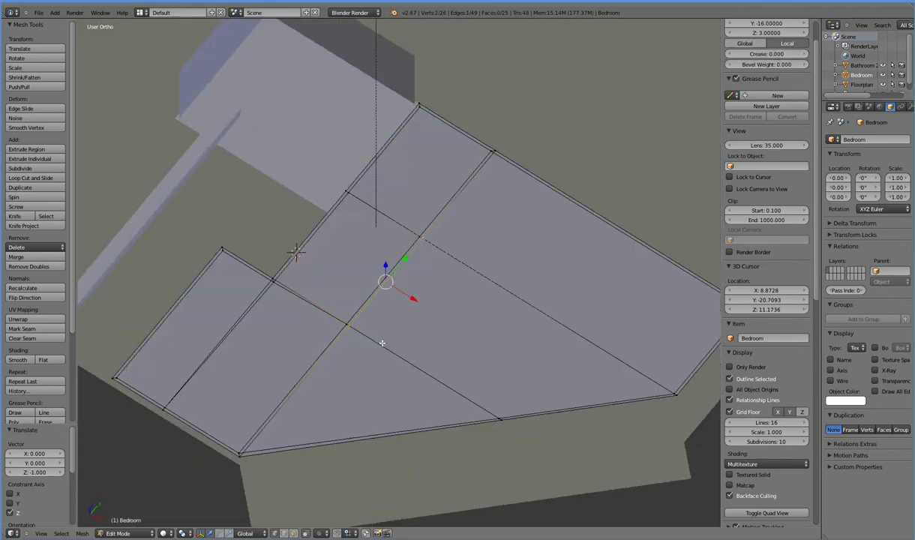
{"action": "middle_click_drag", "start_coordinate": [364, 367], "coordinate": [402, 347]}
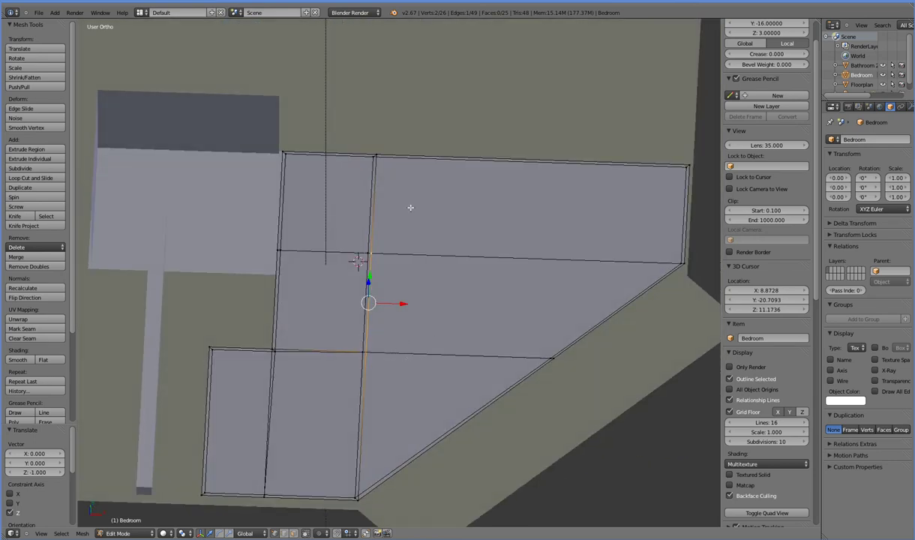
{"action": "middle_click_drag", "start_coordinate": [406, 399], "coordinate": [339, 377]}
{"action": "key", "text": "x"}
{"action": "left_click", "coordinate": [393, 406]}
Step: Delete a stray edge on the left face of the floor
{"action": "right_click", "coordinate": [282, 360]}
{"action": "key", "text": "x"}
{"action": "middle_click_drag", "start_coordinate": [286, 385], "coordinate": [313, 392]}
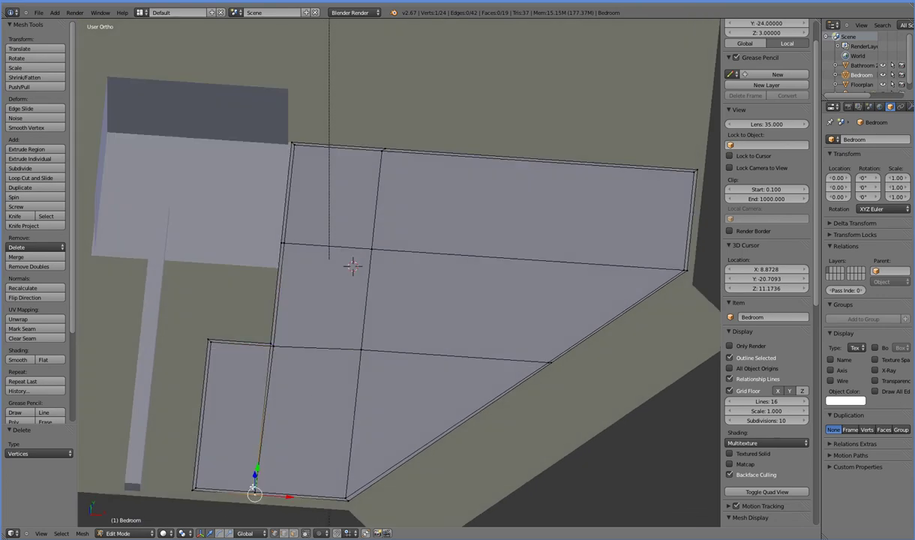
{"action": "right_click", "coordinate": [262, 339], "text": "shift"}
{"action": "key", "text": "x"}
{"action": "left_click", "coordinate": [248, 350]}
Step: Select the floor's outer boundary loop plus the lower-left quad face
{"action": "middle_click_drag", "start_coordinate": [316, 364], "coordinate": [366, 408]}
{"action": "right_click", "coordinate": [355, 471], "text": "alt"}
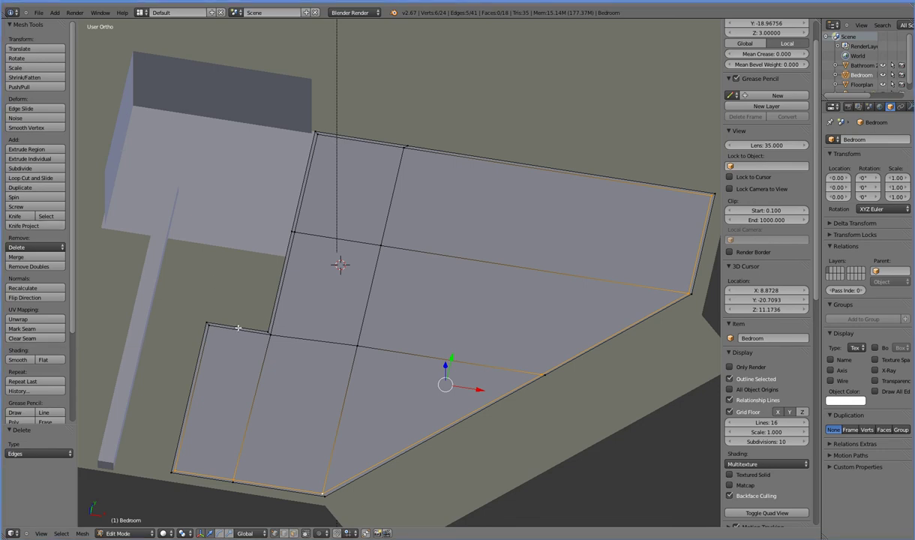
{"action": "right_click", "coordinate": [199, 328], "text": "shift"}
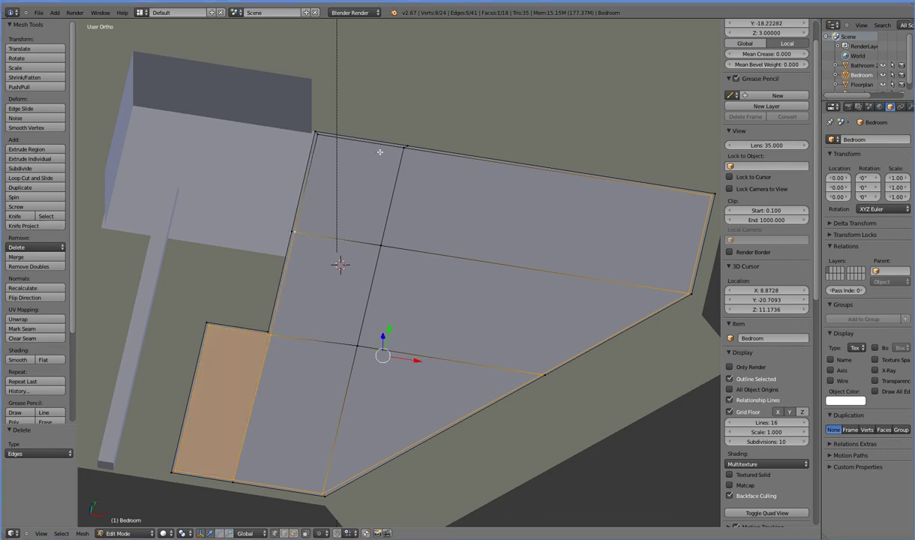
Step: Try extruding the selected floor faces up 3 units in front view, then undo it
{"action": "middle_click_drag", "start_coordinate": [363, 337], "coordinate": [239, 197]}
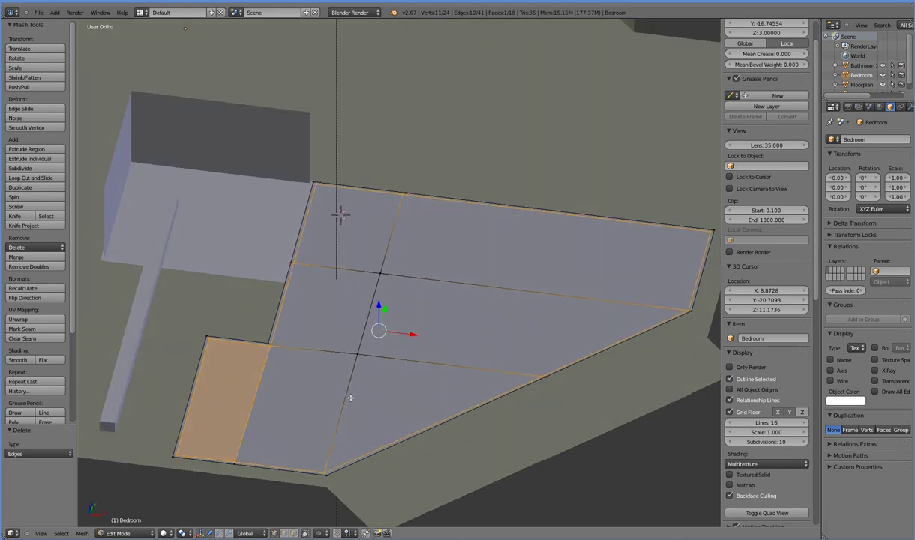
{"action": "middle_click_drag", "start_coordinate": [350, 398], "coordinate": [368, 330]}
{"action": "right_click", "coordinate": [377, 322], "text": "shift"}
{"action": "right_click", "coordinate": [361, 354], "text": "shift"}
{"action": "key", "text": "KP_1"}
{"action": "key", "text": "e"}
{"action": "left_click", "coordinate": [366, 261]}
{"action": "middle_click_drag", "start_coordinate": [367, 262], "coordinate": [334, 341]}
{"action": "key", "text": "ctrl+z"}
{"action": "key", "text": "ctrl+z"}
{"action": "key", "text": "ctrl+z"}
Step: Deselect the lower-left face and extrude the outline edges 3 units up into walls
{"action": "middle_click_drag", "start_coordinate": [327, 385], "coordinate": [259, 523]}
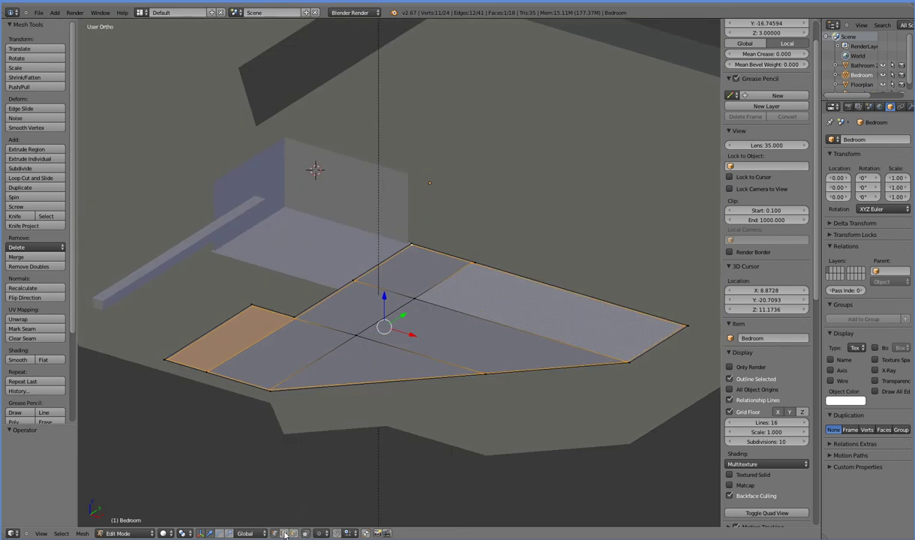
{"action": "right_click", "coordinate": [255, 346], "text": "ctrl"}
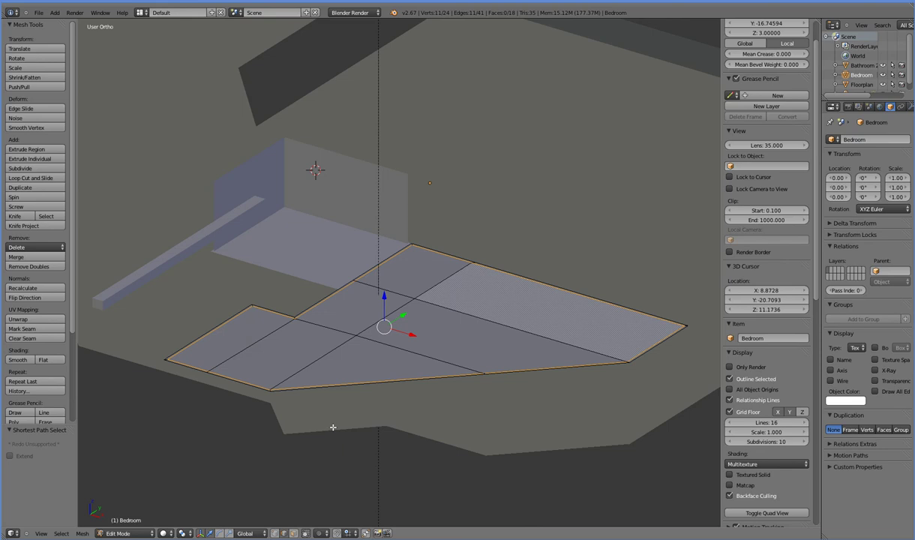
{"action": "key", "text": "KP_7"}
{"action": "key", "text": "KP_1"}
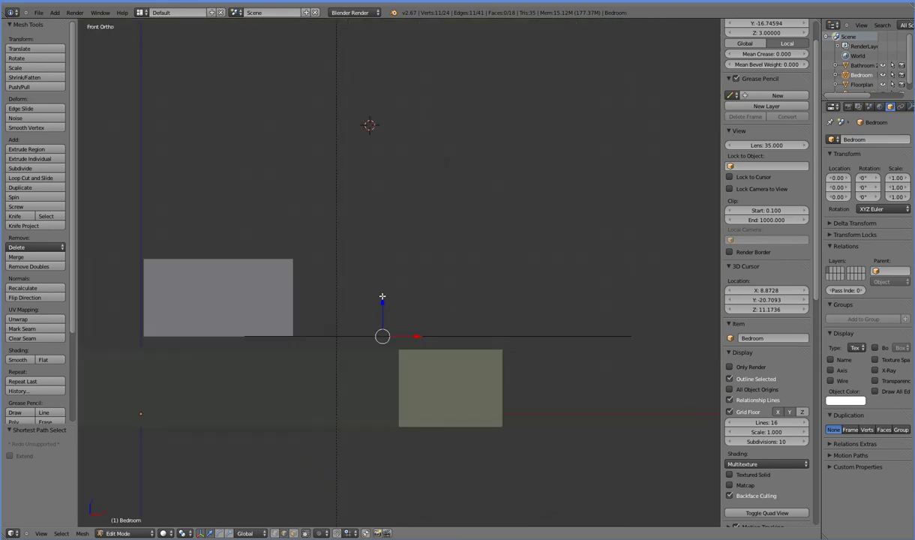
{"action": "key", "text": "e"}
{"action": "left_click", "coordinate": [382, 220]}
{"action": "middle_click_drag", "start_coordinate": [382, 220], "coordinate": [380, 332]}
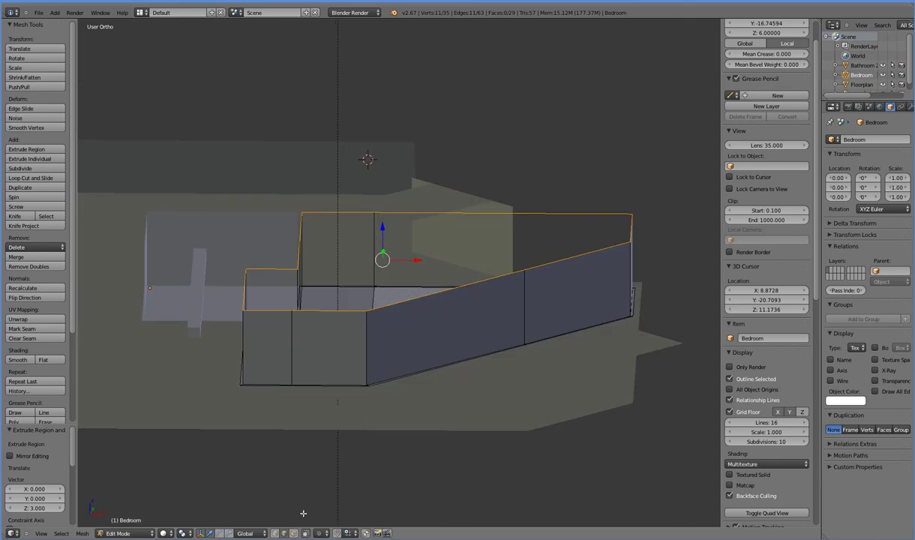
Step: Select the ring of wall faces and flip their normals
{"action": "key", "text": "a"}
{"action": "right_click", "coordinate": [516, 301], "text": "alt"}
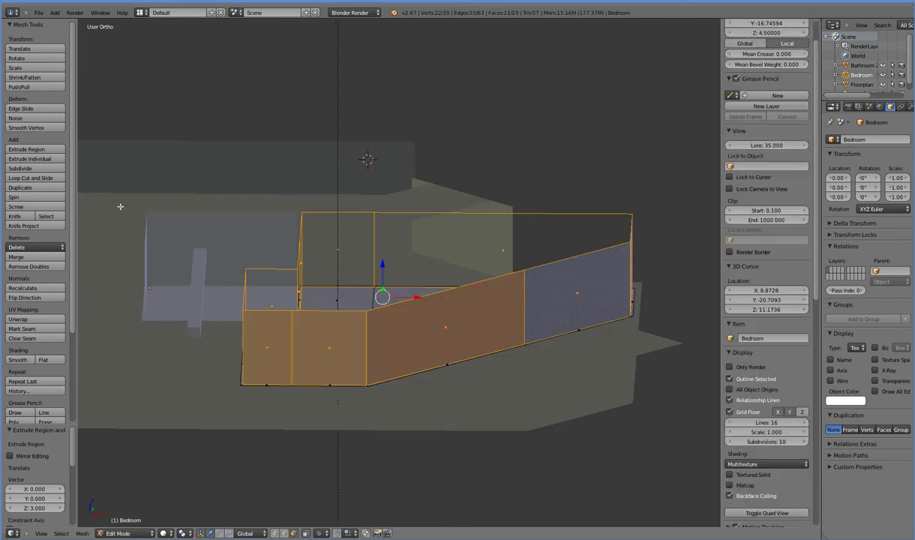
{"action": "left_click", "coordinate": [25, 298]}
{"action": "mouse_move", "coordinate": [315, 353]}
{"action": "middle_mouse_down"}
{"action": "mouse_move", "coordinate": [360, 315]}
{"action": "mouse_move", "coordinate": [409, 371]}
{"action": "middle_mouse_up"}
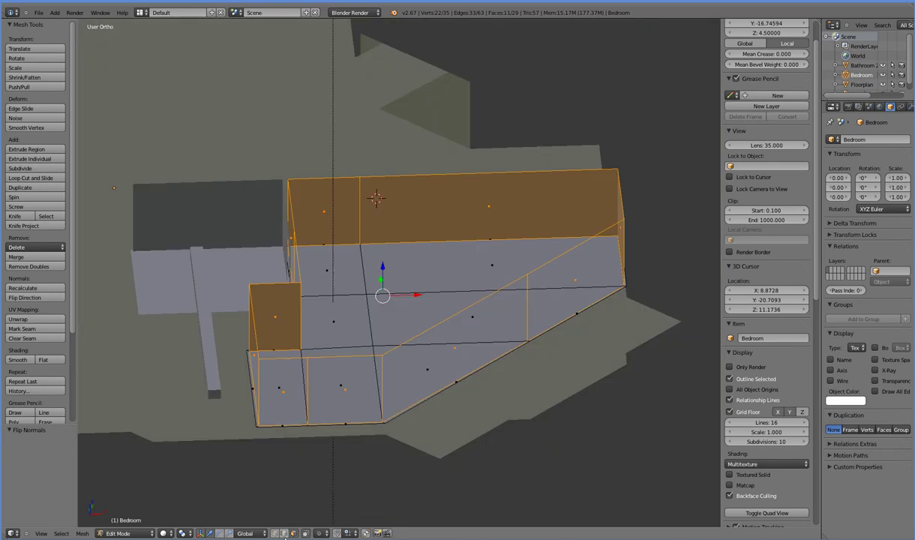
{"action": "middle_click_drag", "start_coordinate": [450, 333], "coordinate": [455, 378]}
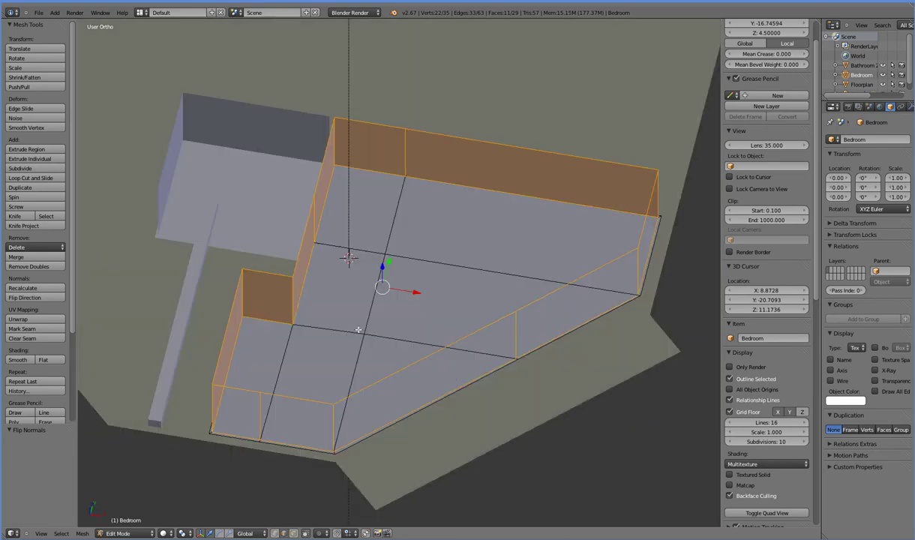
{"action": "middle_click_drag", "start_coordinate": [359, 329], "coordinate": [334, 368]}
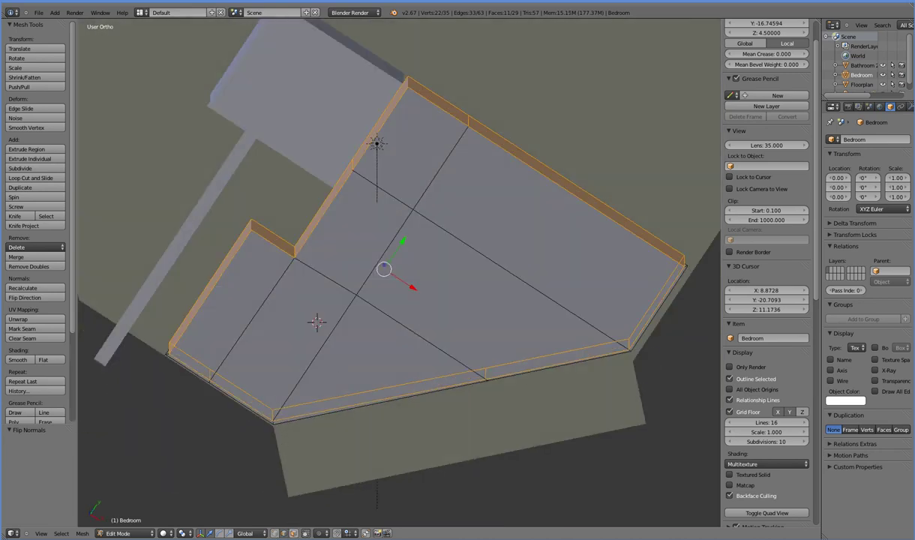
{"action": "middle_click_drag", "start_coordinate": [215, 363], "coordinate": [259, 272]}
Step: Select the small wall's top edge and inspect the open wall edges from several angles
{"action": "right_click", "coordinate": [259, 267]}
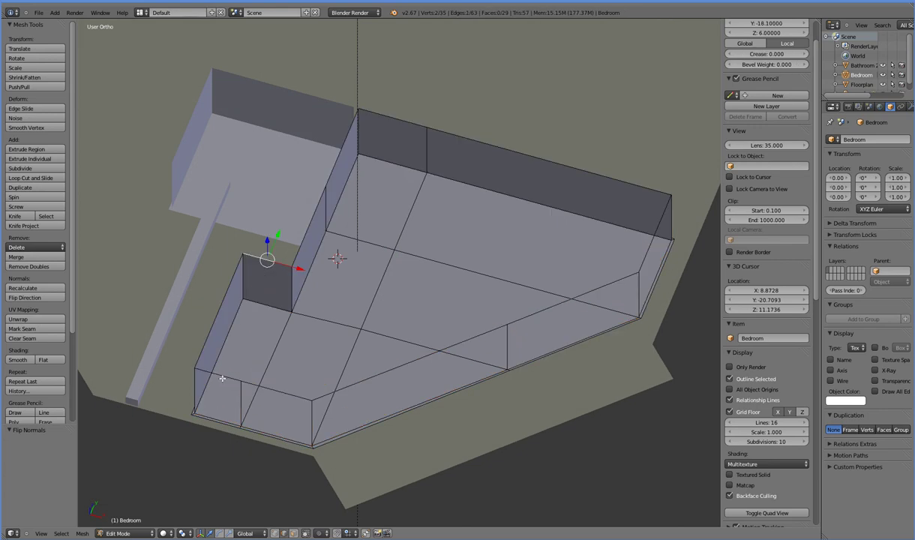
{"action": "middle_click_drag", "start_coordinate": [259, 344], "coordinate": [292, 403]}
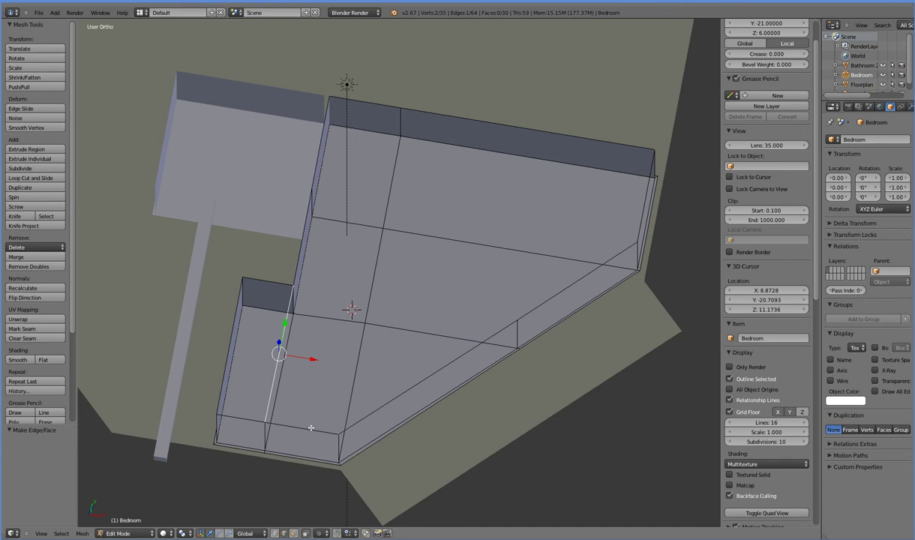
{"action": "middle_click_drag", "start_coordinate": [353, 364], "coordinate": [343, 258]}
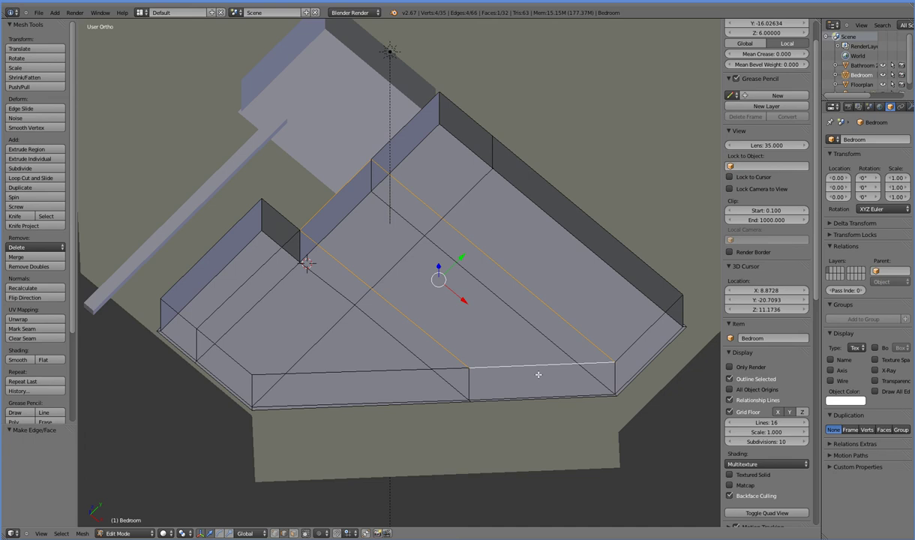
{"action": "middle_click_drag", "start_coordinate": [538, 375], "coordinate": [514, 202]}
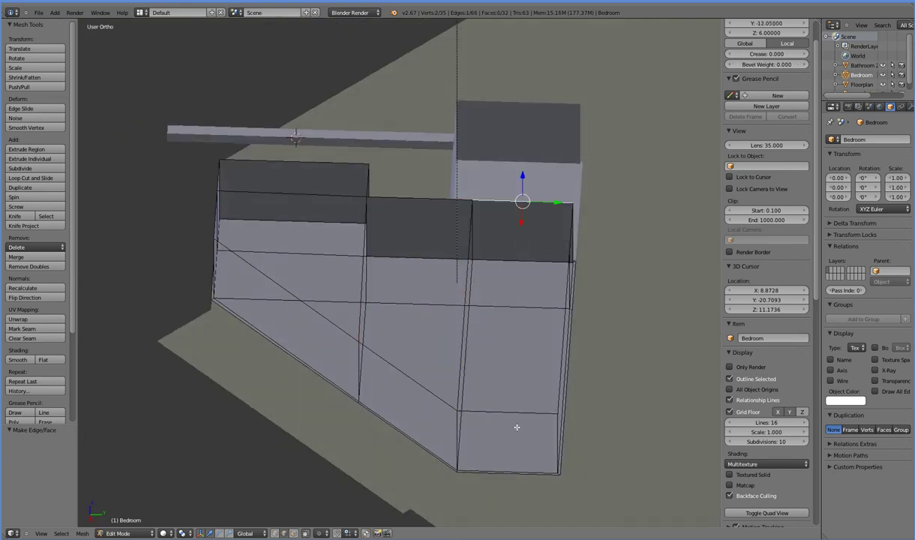
{"action": "middle_click_drag", "start_coordinate": [507, 415], "coordinate": [372, 266]}
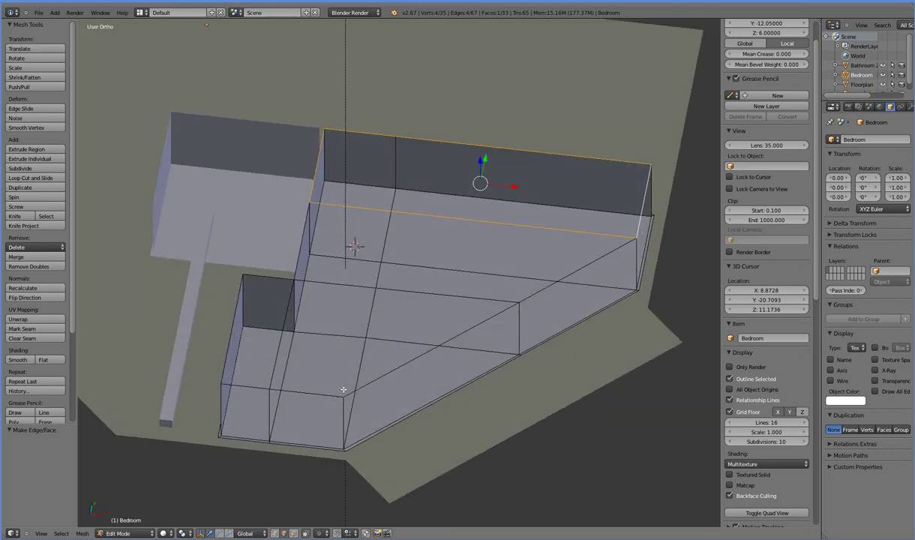
{"action": "mouse_move", "coordinate": [357, 444]}
{"action": "middle_mouse_down"}
{"action": "mouse_move", "coordinate": [341, 434]}
{"action": "mouse_move", "coordinate": [348, 377]}
{"action": "mouse_move", "coordinate": [349, 405]}
{"action": "mouse_move", "coordinate": [339, 344]}
{"action": "mouse_move", "coordinate": [293, 333]}
{"action": "mouse_move", "coordinate": [208, 370]}
{"action": "mouse_move", "coordinate": [141, 351]}
{"action": "mouse_move", "coordinate": [107, 364]}
{"action": "mouse_move", "coordinate": [362, 378]}
{"action": "mouse_move", "coordinate": [337, 369]}
{"action": "mouse_move", "coordinate": [302, 388]}
{"action": "mouse_move", "coordinate": [300, 429]}
{"action": "mouse_move", "coordinate": [299, 408]}
{"action": "mouse_move", "coordinate": [272, 436]}
{"action": "mouse_move", "coordinate": [251, 487]}
{"action": "mouse_move", "coordinate": [320, 442]}
{"action": "mouse_move", "coordinate": [420, 317]}
{"action": "mouse_move", "coordinate": [422, 302]}
{"action": "middle_mouse_up"}
Step: In wireframe, add a two-cut horizontal loop cut around all the walls
{"action": "key", "text": "z"}
{"action": "key", "text": "z"}
{"action": "middle_click_drag", "start_coordinate": [453, 372], "coordinate": [425, 312]}
{"action": "key", "text": "ctrl+r"}
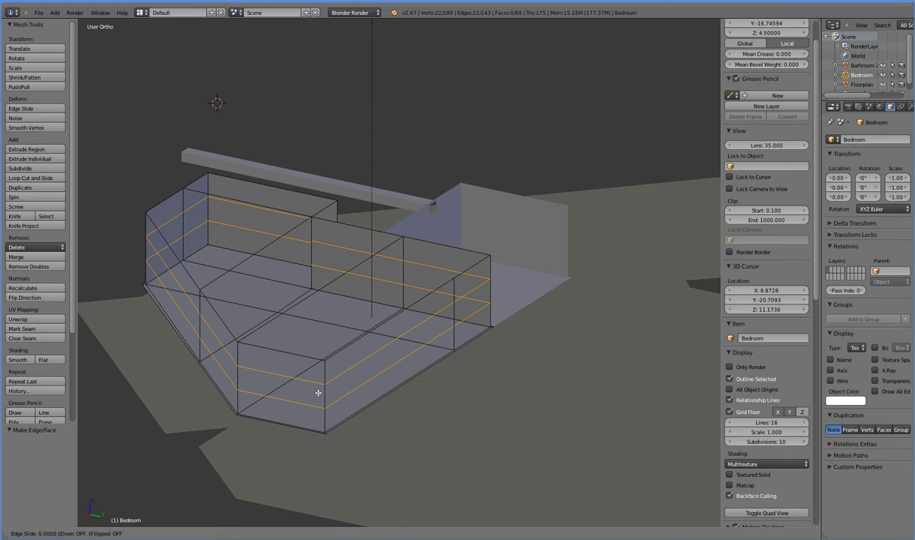
{"action": "left_click", "coordinate": [318, 392]}
{"action": "middle_click_drag", "start_coordinate": [318, 393], "coordinate": [378, 410]}
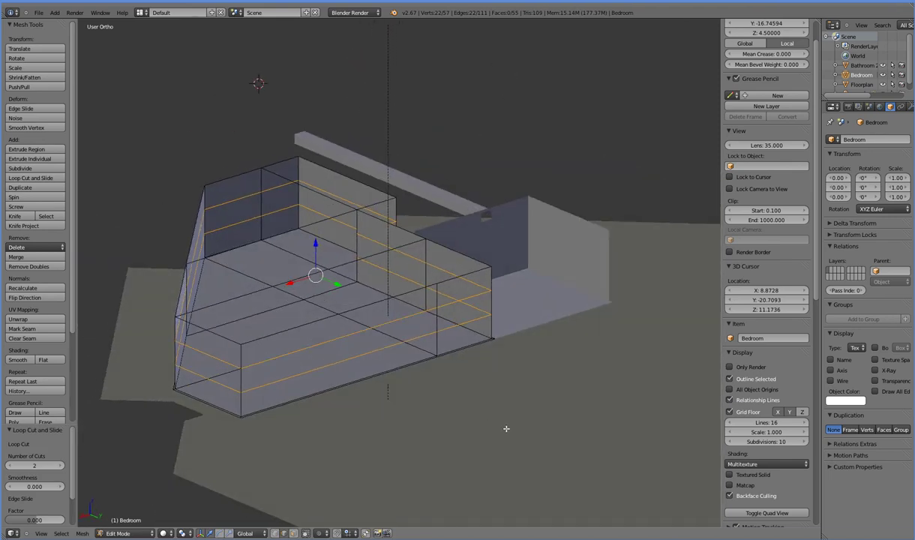
{"action": "middle_click_drag", "start_coordinate": [506, 428], "coordinate": [423, 315]}
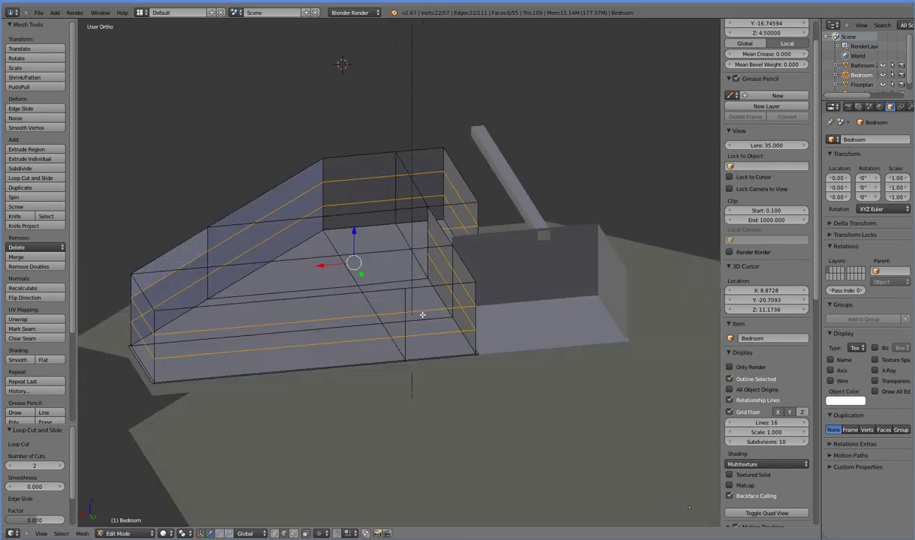
Step: Delete three stray wall edges, then return the Bedroom to Object Mode
{"action": "left_click", "coordinate": [238, 336]}
{"action": "middle_click_drag", "start_coordinate": [302, 395], "coordinate": [392, 337]}
{"action": "right_click", "coordinate": [420, 315]}
{"action": "key", "text": "x"}
{"action": "left_click", "coordinate": [427, 301]}
{"action": "middle_click_drag", "start_coordinate": [427, 309], "coordinate": [405, 405]}
{"action": "right_click", "coordinate": [423, 296]}
{"action": "key", "text": "x"}
{"action": "left_click", "coordinate": [425, 304]}
{"action": "key", "text": "Tab"}
{"action": "scroll", "coordinate": [519, 424], "scroll_direction": "up", "scroll_amount": 3}
Step: Add a vertical loop cut through the Bedroom wall in Right Ortho view
{"action": "key", "text": "z"}
{"action": "key", "text": "Tab"}
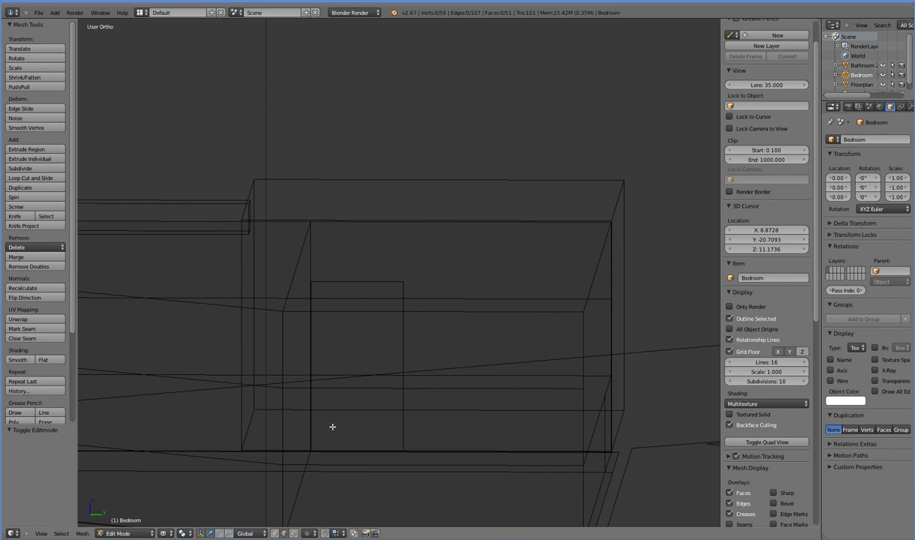
{"action": "right_click", "coordinate": [309, 452]}
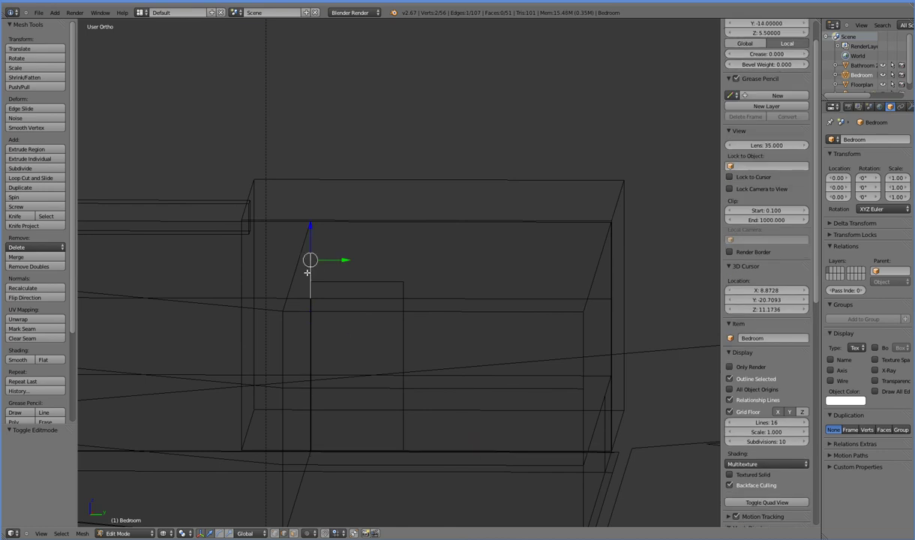
{"action": "middle_click_drag", "start_coordinate": [306, 274], "coordinate": [347, 281]}
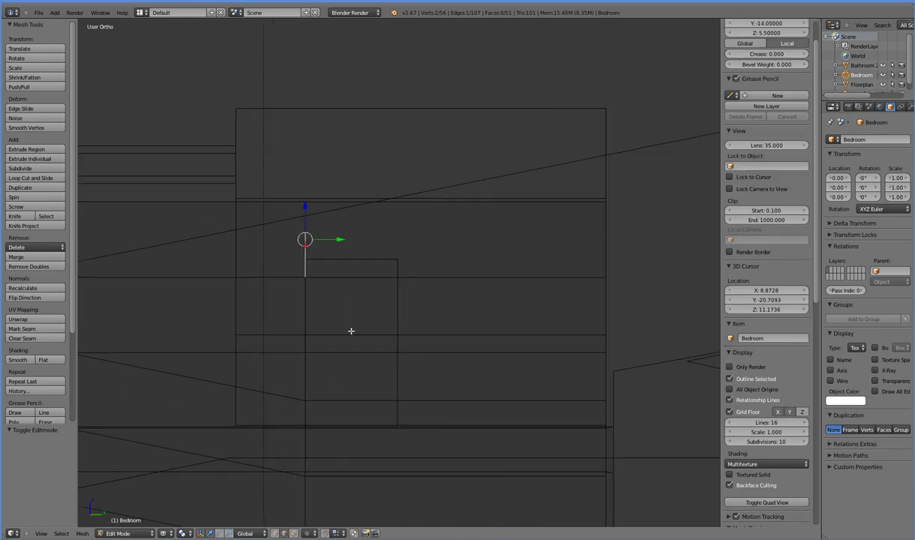
{"action": "middle_click_drag", "start_coordinate": [358, 447], "coordinate": [355, 427]}
{"action": "key", "text": "KP_3"}
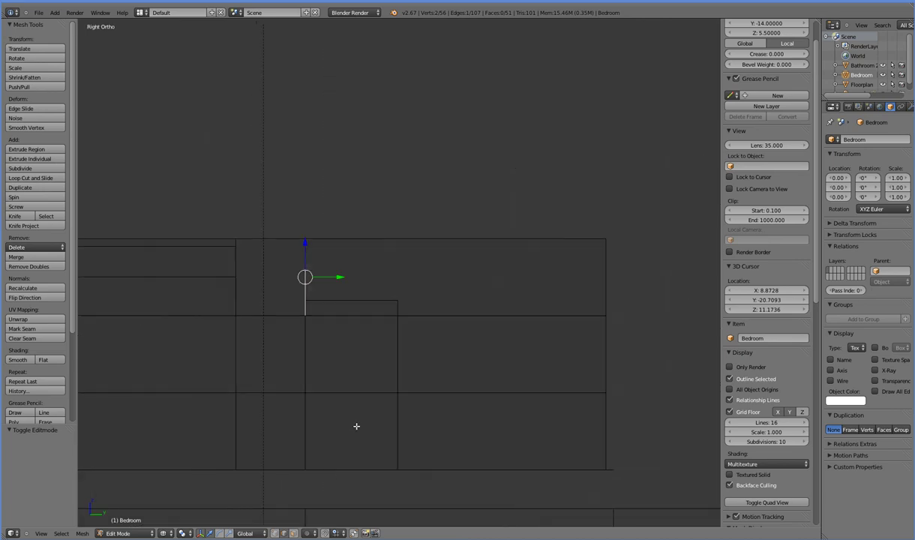
{"action": "key", "text": "ctrl+r"}
{"action": "left_click", "coordinate": [432, 421]}
{"action": "middle_click_drag", "start_coordinate": [432, 422], "coordinate": [380, 391]}
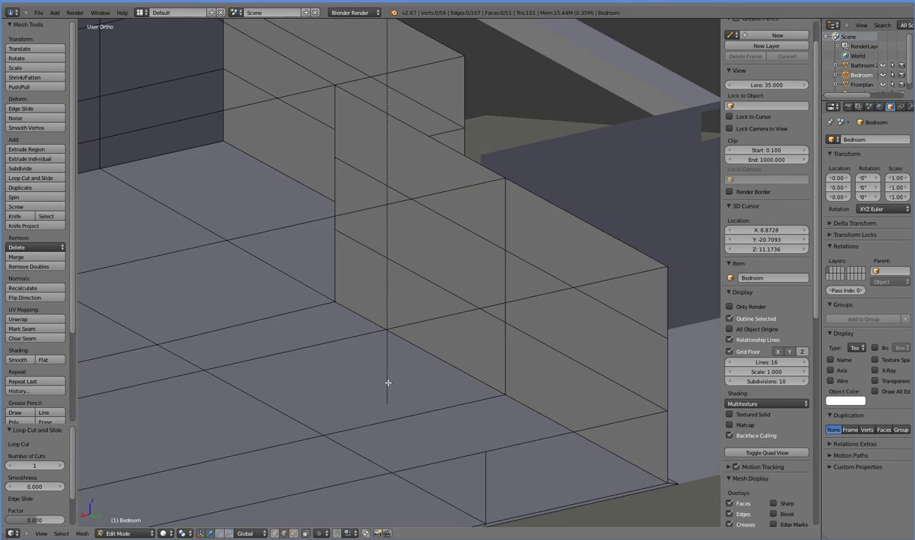
{"action": "scroll", "coordinate": [373, 393], "scroll_direction": "down", "scroll_amount": 10}
{"action": "scroll", "coordinate": [406, 204], "scroll_direction": "up", "scroll_amount": 3}
{"action": "scroll", "coordinate": [395, 80], "scroll_direction": "down", "scroll_amount": 2}
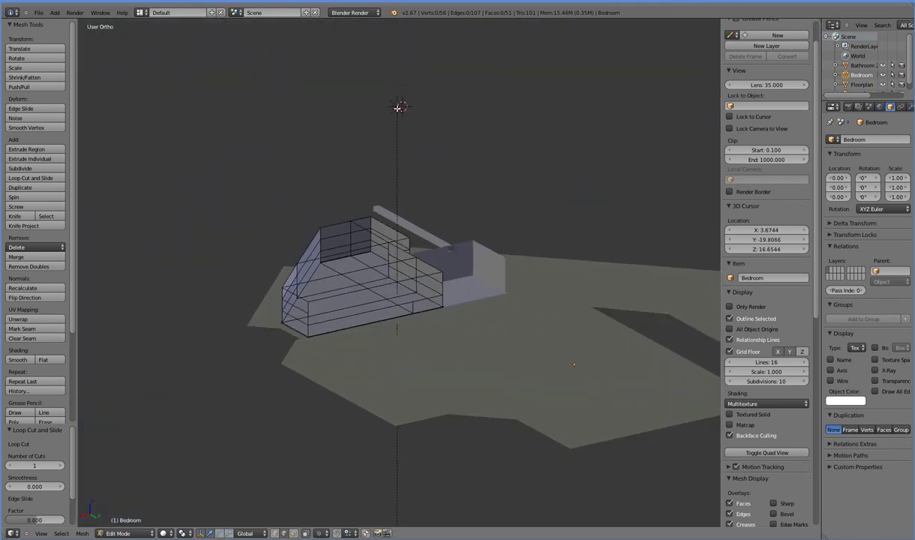
Step: Move the Sun lamp 28.253 units along X, then reopen the Bedroom in Edit Mode
{"action": "key", "text": "Tab"}
{"action": "right_click", "coordinate": [405, 112]}
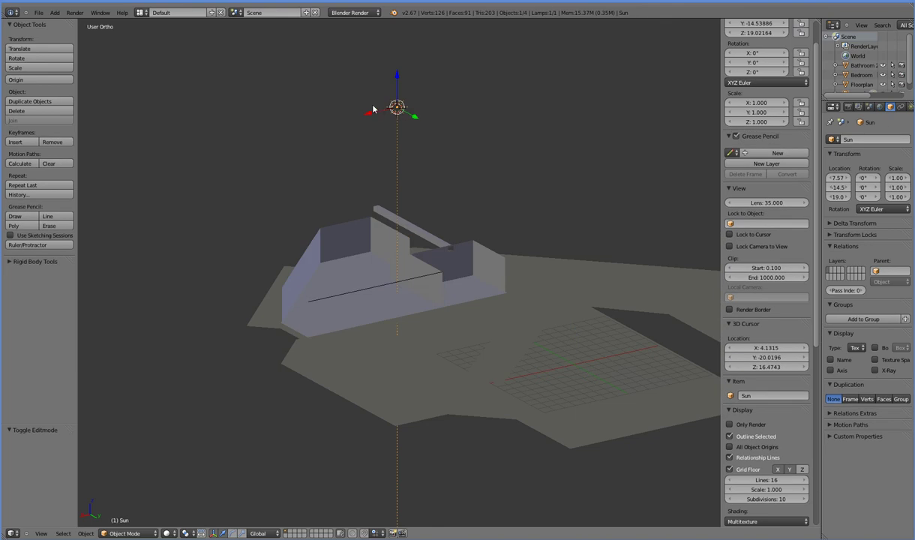
{"action": "key", "text": "g"}
{"action": "key", "text": "x"}
{"action": "left_click", "coordinate": [83, 210]}
{"action": "scroll", "coordinate": [360, 284], "scroll_direction": "up", "scroll_amount": 2}
{"action": "right_click", "coordinate": [370, 308]}
{"action": "key", "text": "Tab"}
{"action": "scroll", "coordinate": [389, 313], "scroll_direction": "up", "scroll_amount": 4}
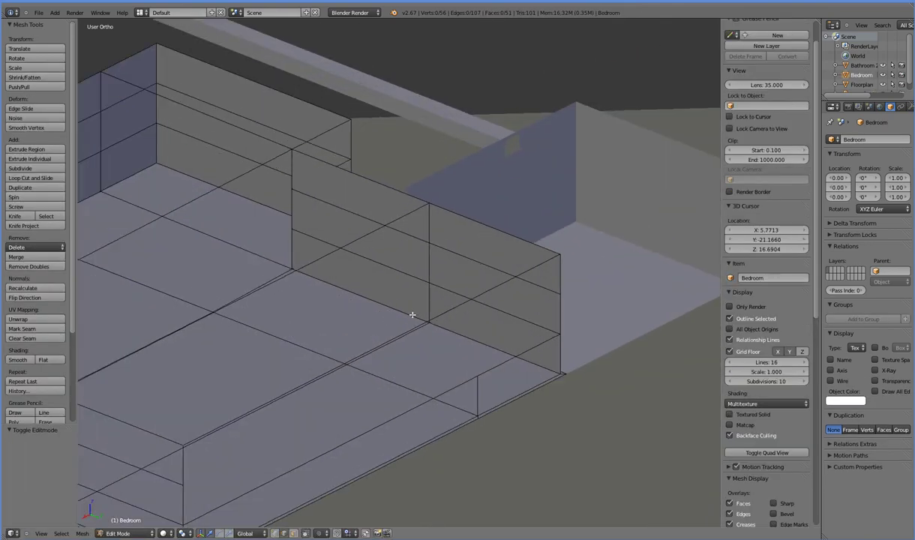
{"action": "middle_click_drag", "start_coordinate": [389, 442], "coordinate": [439, 235]}
{"action": "key", "text": "KP_3"}
{"action": "key", "text": "ctrl+r"}
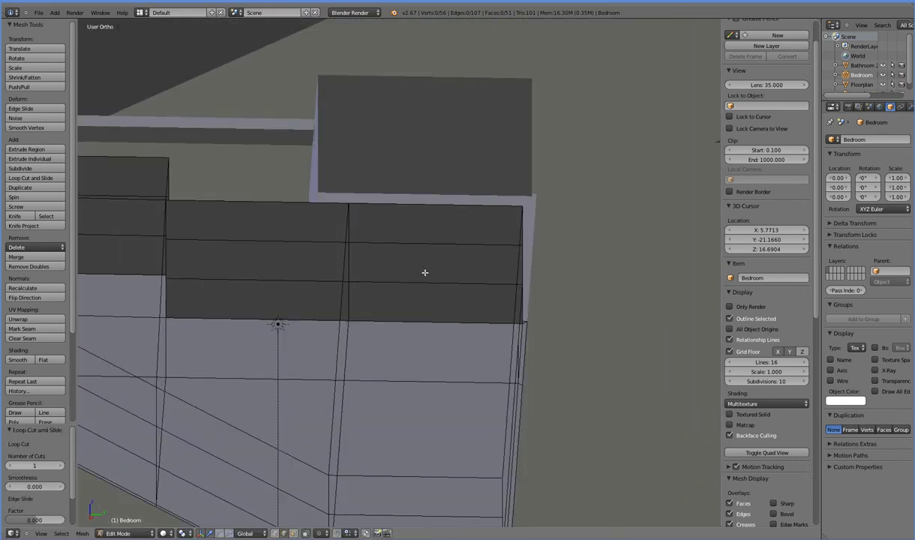
{"action": "key", "text": "Tab"}
{"action": "key", "text": "Tab"}
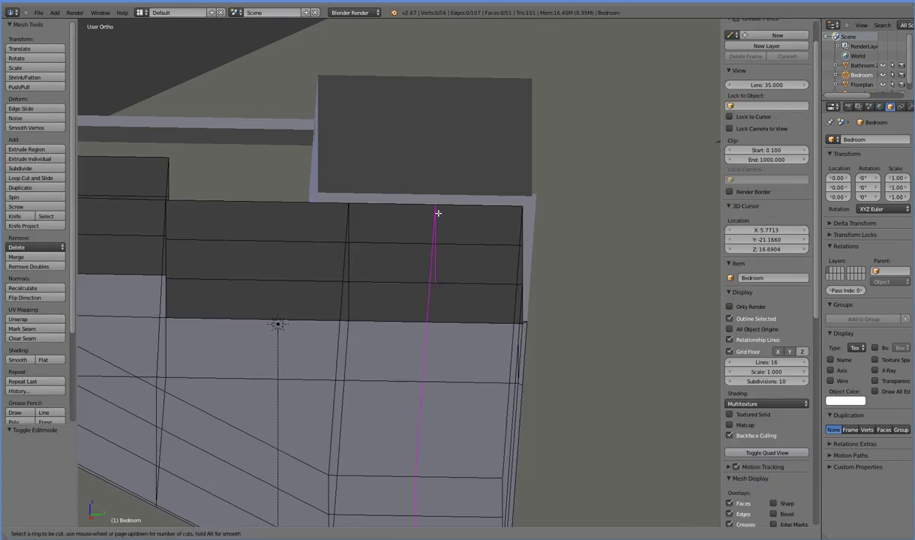
{"action": "left_click", "coordinate": [424, 330]}
{"action": "right_click", "coordinate": [431, 327]}
{"action": "middle_click_drag", "start_coordinate": [431, 327], "coordinate": [407, 347]}
{"action": "scroll", "coordinate": [471, 294], "scroll_direction": "up", "scroll_amount": 3}
{"action": "key", "text": "KP_3"}
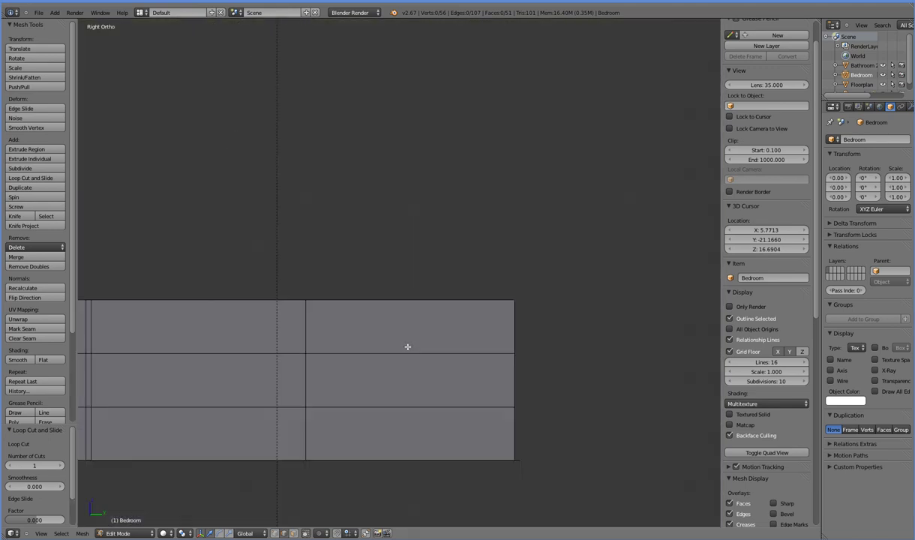
{"action": "key", "text": "ctrl+r"}
{"action": "left_click", "coordinate": [407, 347]}
{"action": "right_click", "coordinate": [407, 346]}
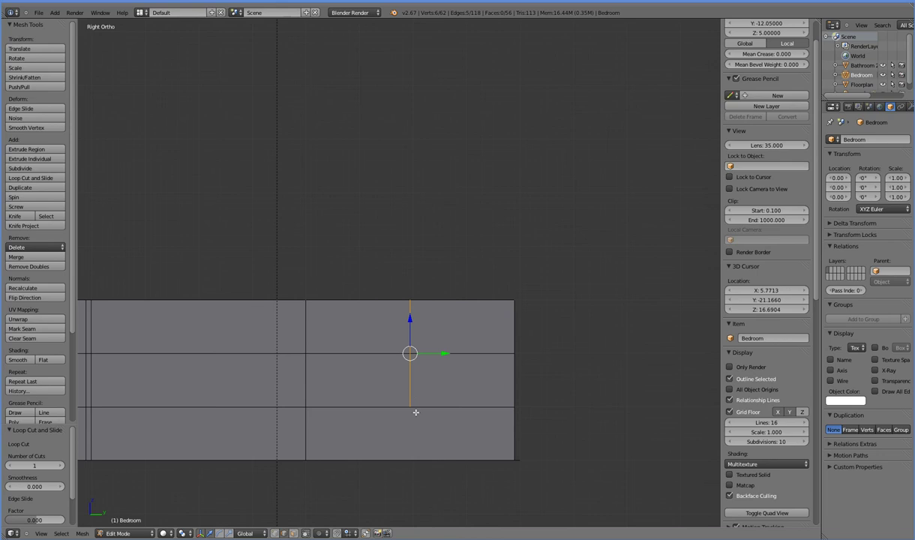
{"action": "key", "text": "k"}
{"action": "left_click", "coordinate": [414, 406]}
{"action": "key", "text": "c"}
{"action": "left_click", "coordinate": [411, 457]}
{"action": "key", "text": "Return"}
{"action": "mouse_move", "coordinate": [409, 467]}
{"action": "middle_mouse_down"}
{"action": "mouse_move", "coordinate": [372, 492]}
{"action": "mouse_move", "coordinate": [262, 458]}
{"action": "mouse_move", "coordinate": [217, 467]}
{"action": "mouse_move", "coordinate": [401, 462]}
{"action": "middle_mouse_up"}
{"action": "key", "text": "ctrl+z"}
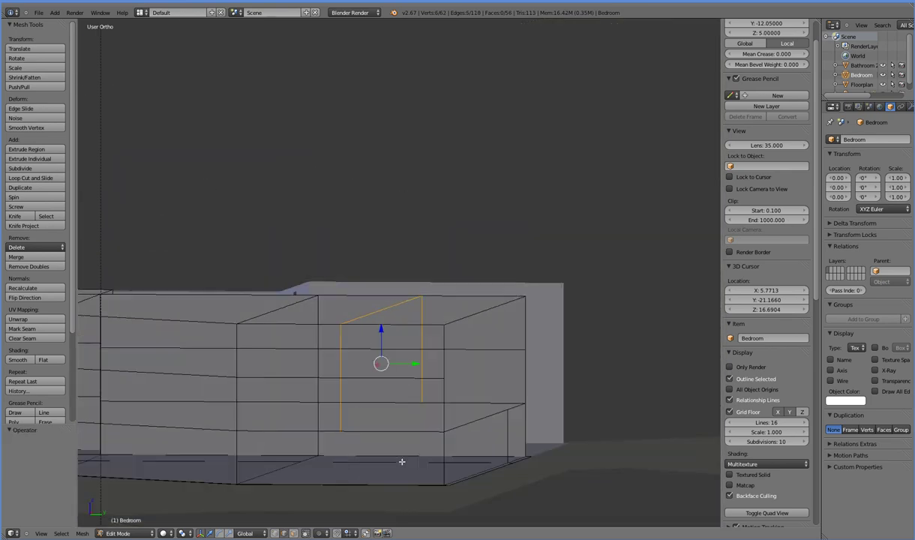
{"action": "key", "text": "KP_3"}
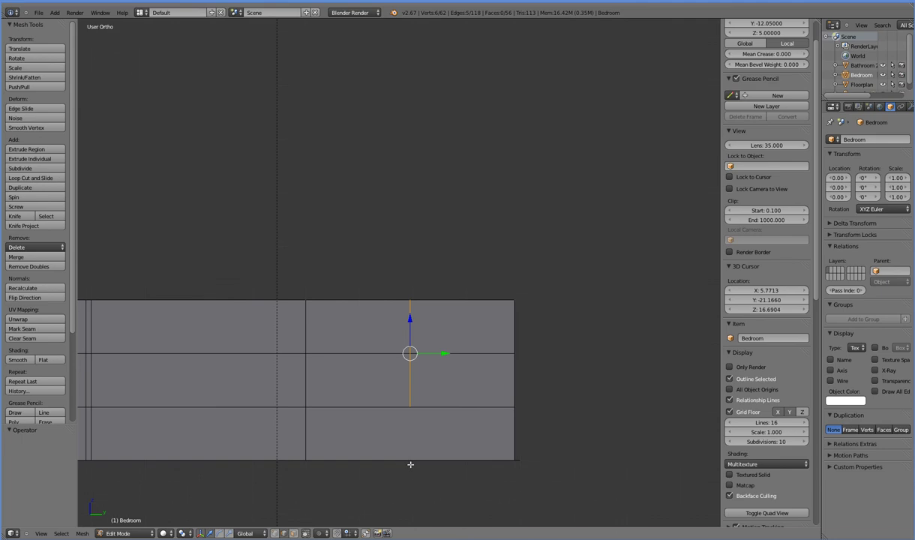
{"action": "middle_click_drag", "start_coordinate": [410, 464], "coordinate": [312, 443]}
{"action": "key", "text": "x"}
{"action": "left_click", "coordinate": [410, 469]}
Step: Hide the two front wall faces using face select mode
{"action": "right_click", "coordinate": [283, 377]}
{"action": "left_click", "coordinate": [305, 533]}
{"action": "right_click", "coordinate": [262, 371]}
{"action": "right_click", "coordinate": [275, 420], "text": "shift"}
{"action": "key", "text": "h"}
{"action": "key", "text": "KP_3"}
{"action": "key", "text": "z"}
{"action": "key", "text": "z"}
{"action": "left_click", "coordinate": [286, 534]}
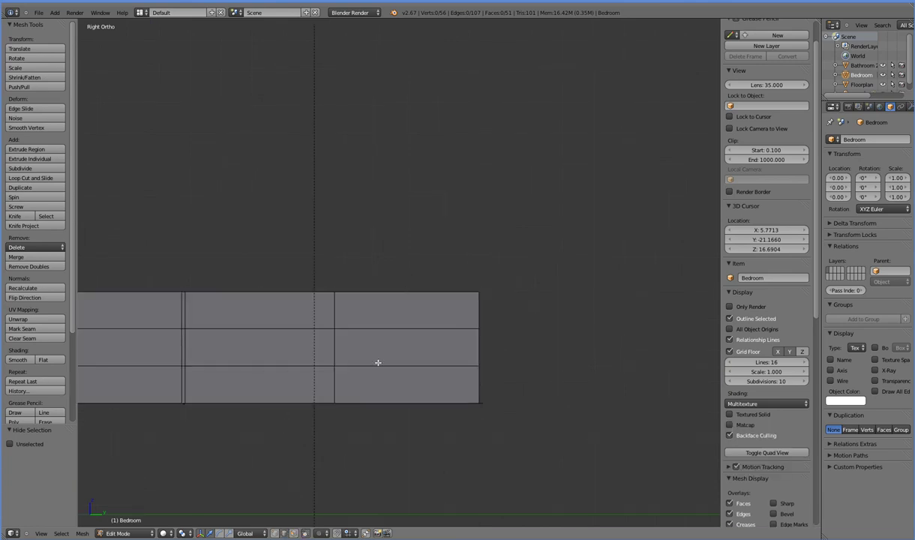
{"action": "key", "text": "z"}
Step: Add a vertical loop cut in the wall and try a knife cut, then undo it
{"action": "key", "text": "ctrl+r"}
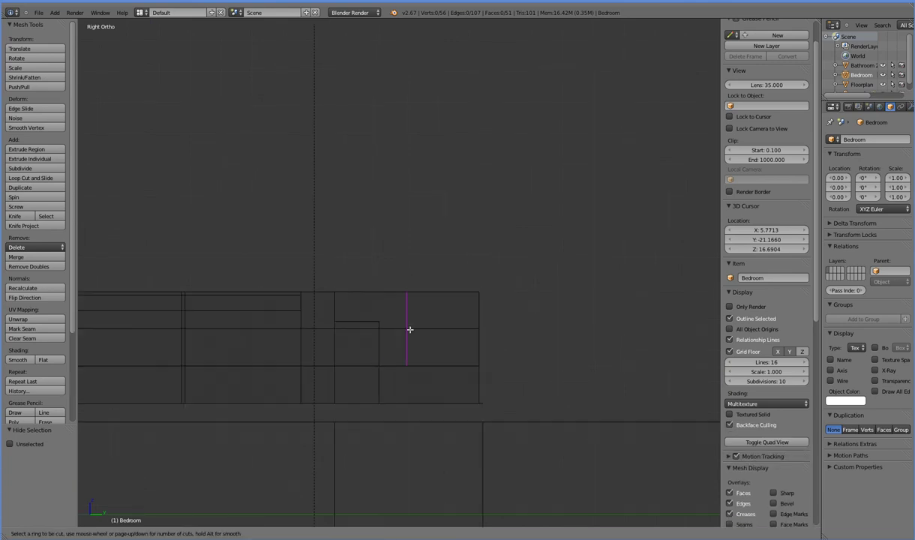
{"action": "left_click", "coordinate": [410, 329]}
{"action": "left_click", "coordinate": [409, 333]}
{"action": "middle_click_drag", "start_coordinate": [409, 333], "coordinate": [394, 356]}
{"action": "key", "text": "KP_3"}
{"action": "key", "text": "k"}
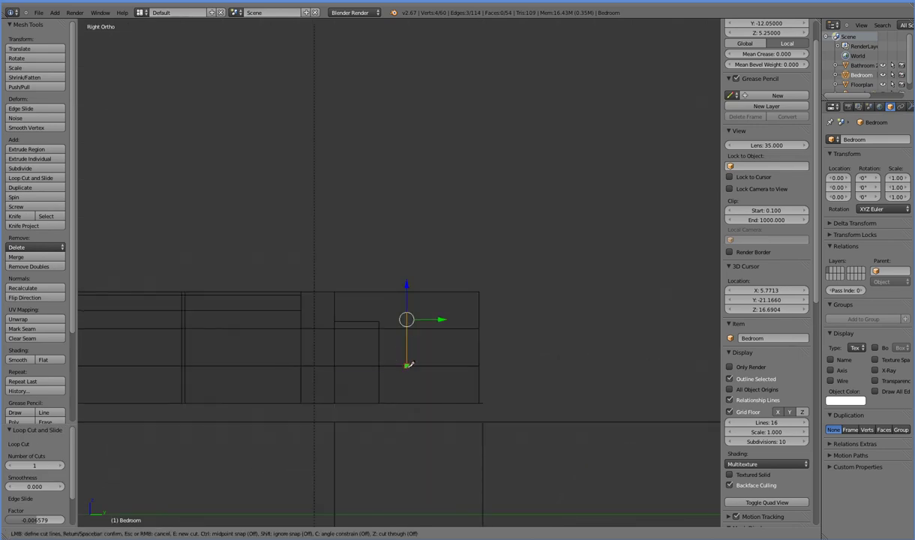
{"action": "left_click", "coordinate": [406, 366]}
{"action": "key", "text": "c"}
{"action": "left_click", "coordinate": [406, 403]}
{"action": "key", "text": "Return"}
{"action": "middle_click_drag", "start_coordinate": [406, 403], "coordinate": [369, 420]}
{"action": "key", "text": "ctrl+z"}
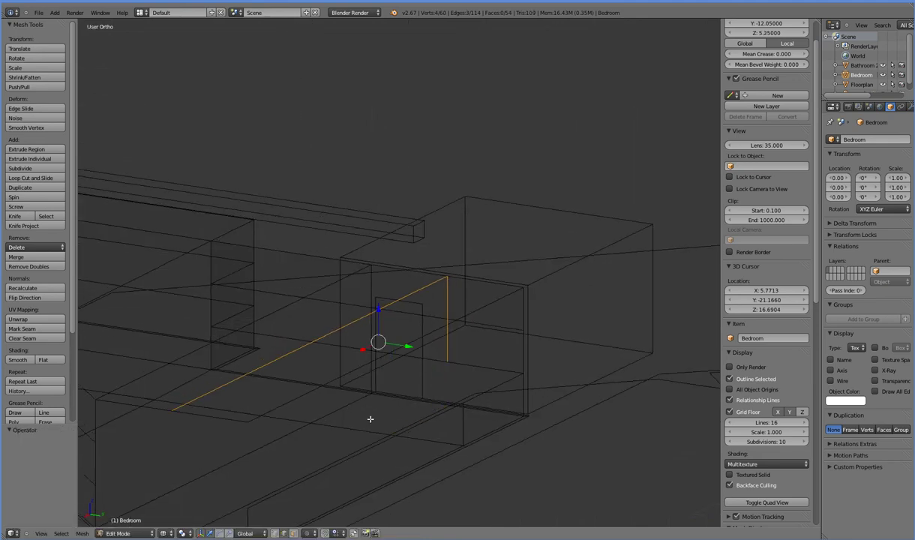
Step: Knife-cut a vertical line from the vertex down to the wall's bottom edge
{"action": "key", "text": "KP_3"}
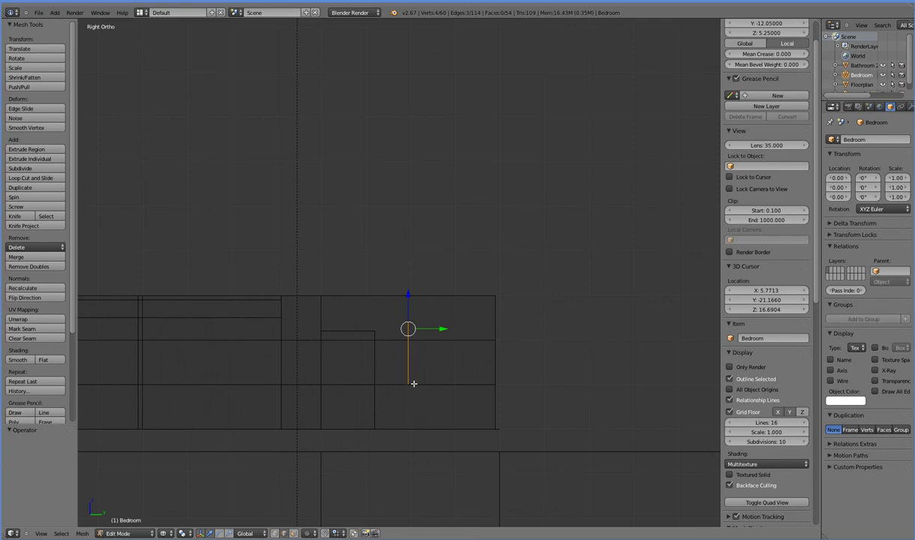
{"action": "key", "text": "k"}
{"action": "left_click", "coordinate": [409, 385]}
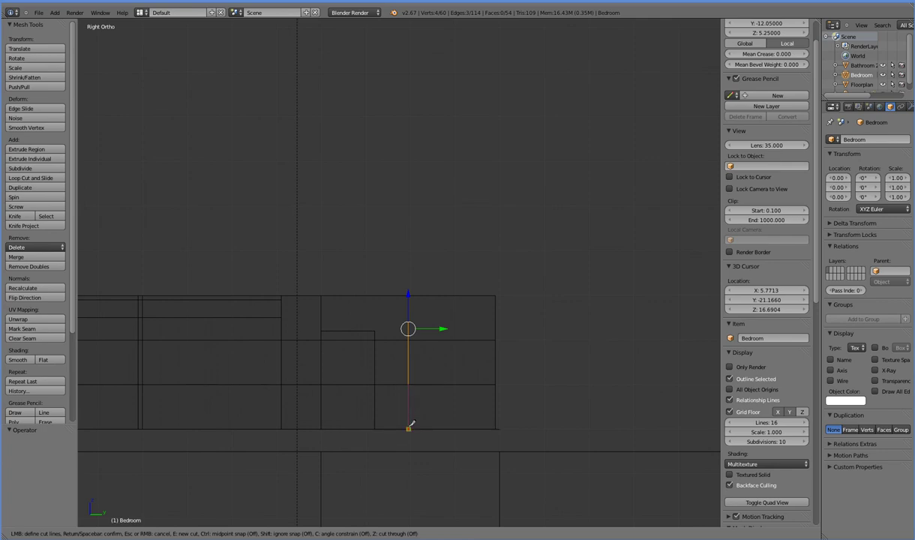
{"action": "left_click", "coordinate": [409, 428]}
{"action": "key", "text": "Return"}
{"action": "middle_click_drag", "start_coordinate": [409, 428], "coordinate": [402, 396]}
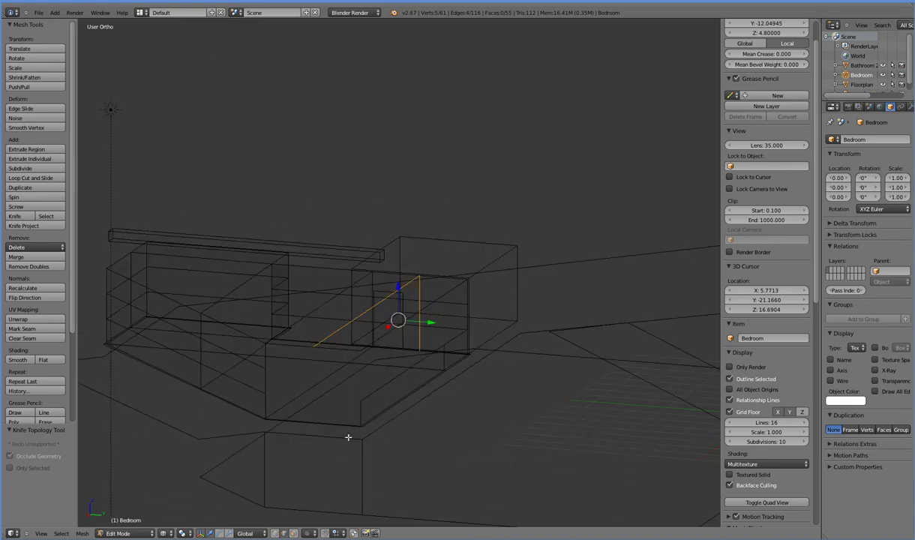
{"action": "middle_click_drag", "start_coordinate": [347, 437], "coordinate": [344, 385]}
Step: Unhide the front wall faces with Alt+H and dissolve the long stray edge along the room
{"action": "key", "text": "alt+h"}
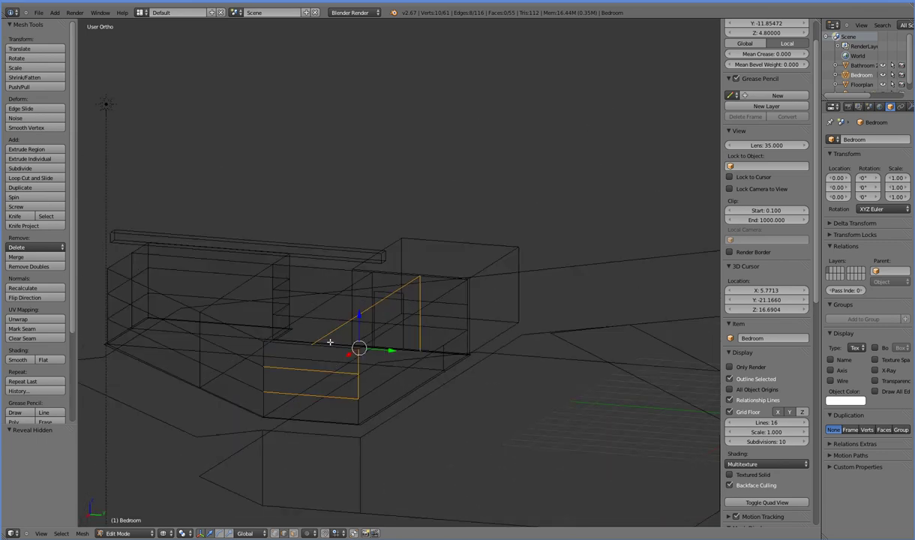
{"action": "middle_click_drag", "start_coordinate": [310, 351], "coordinate": [262, 393]}
{"action": "right_click", "coordinate": [282, 406]}
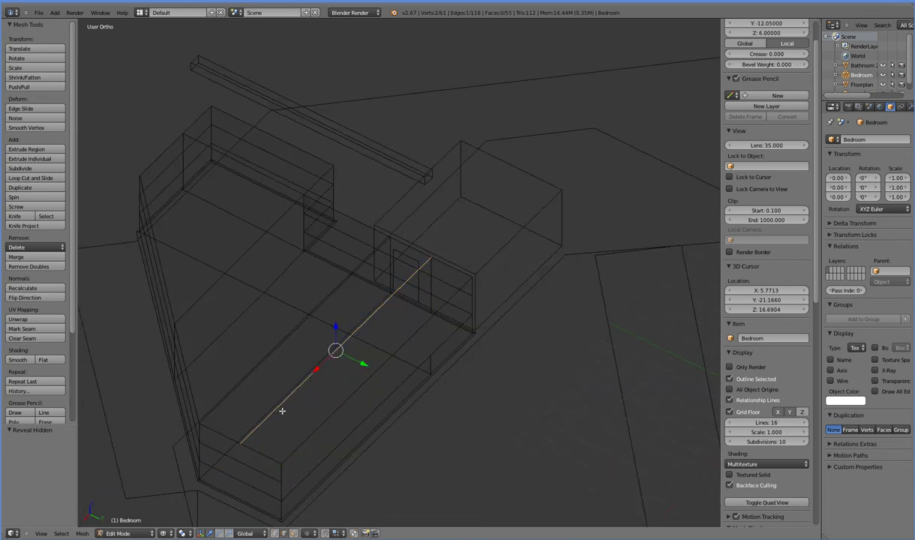
{"action": "key", "text": "x"}
{"action": "left_click", "coordinate": [280, 486]}
{"action": "mouse_move", "coordinate": [283, 484]}
{"action": "middle_mouse_down"}
{"action": "mouse_move", "coordinate": [339, 423]}
{"action": "mouse_move", "coordinate": [337, 437]}
{"action": "mouse_move", "coordinate": [372, 378]}
{"action": "mouse_move", "coordinate": [300, 377]}
{"action": "mouse_move", "coordinate": [265, 408]}
{"action": "mouse_move", "coordinate": [337, 416]}
{"action": "mouse_move", "coordinate": [369, 380]}
{"action": "mouse_move", "coordinate": [390, 457]}
{"action": "mouse_move", "coordinate": [355, 166]}
{"action": "mouse_move", "coordinate": [437, 328]}
{"action": "mouse_move", "coordinate": [432, 316]}
{"action": "middle_mouse_up"}
{"action": "key", "text": "x"}
{"action": "left_click", "coordinate": [327, 406]}
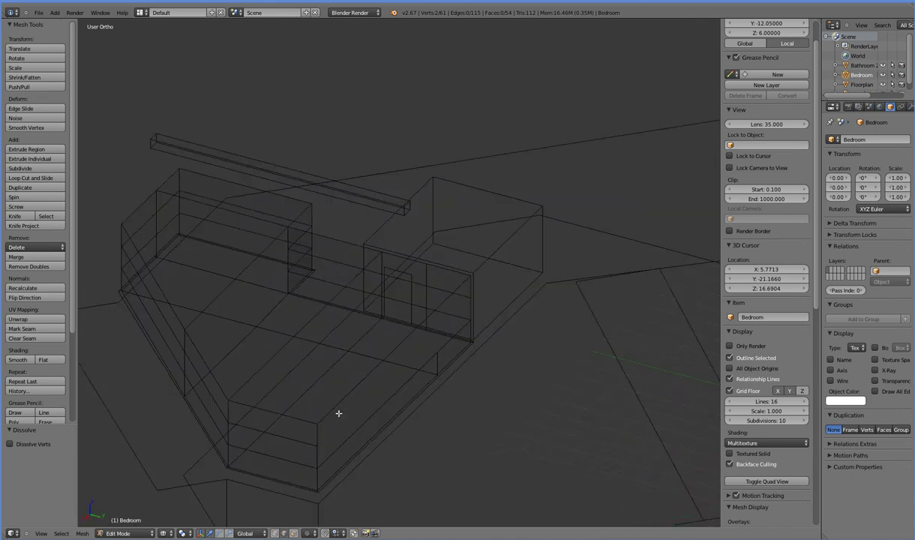
Step: In right-side orthographic wireframe view, select the short vertical edge in the wall
{"action": "key", "text": "z"}
{"action": "key", "text": "KP_1"}
{"action": "key", "text": "KP_3"}
{"action": "scroll", "coordinate": [402, 447], "scroll_direction": "up", "scroll_amount": 6}
{"action": "key", "text": "z"}
{"action": "right_click", "coordinate": [454, 253], "text": "alt"}
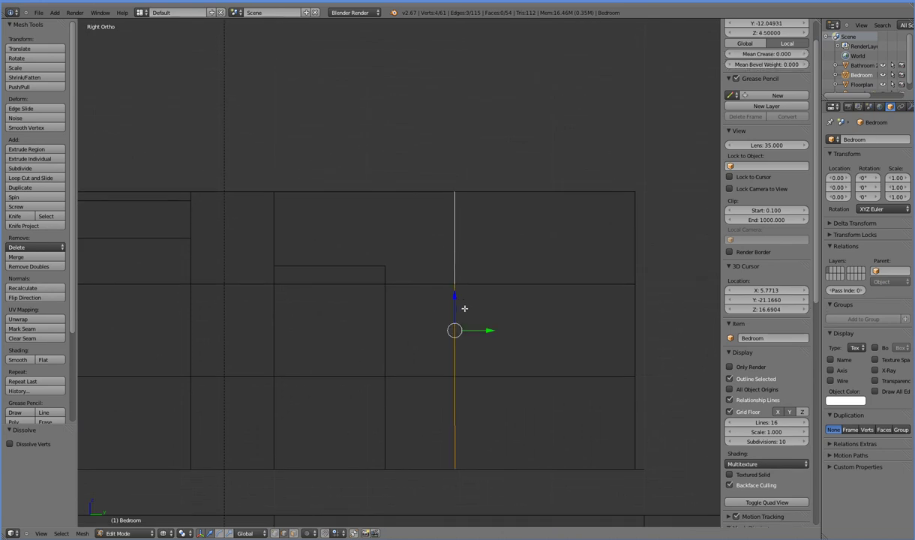
{"action": "scroll", "coordinate": [466, 370], "scroll_direction": "up", "scroll_amount": 2}
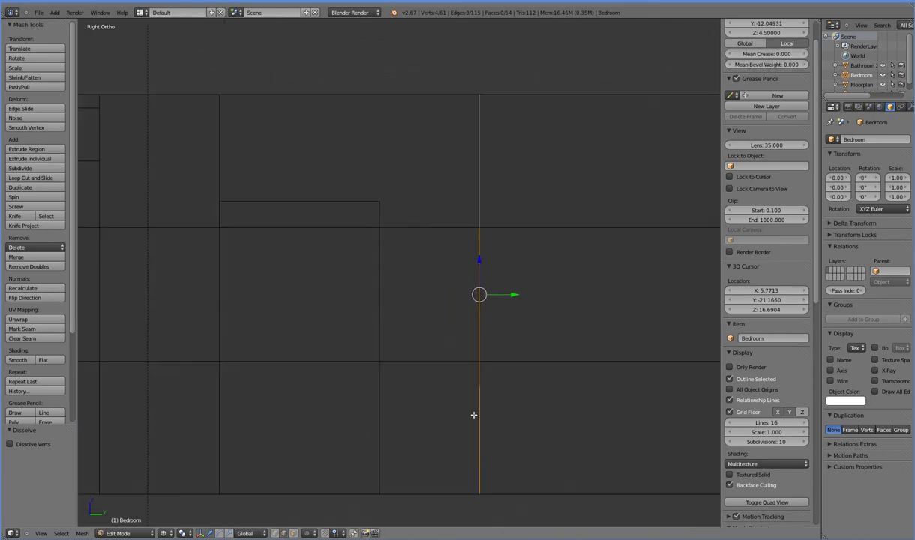
{"action": "right_click", "coordinate": [495, 467]}
{"action": "right_click", "coordinate": [480, 384]}
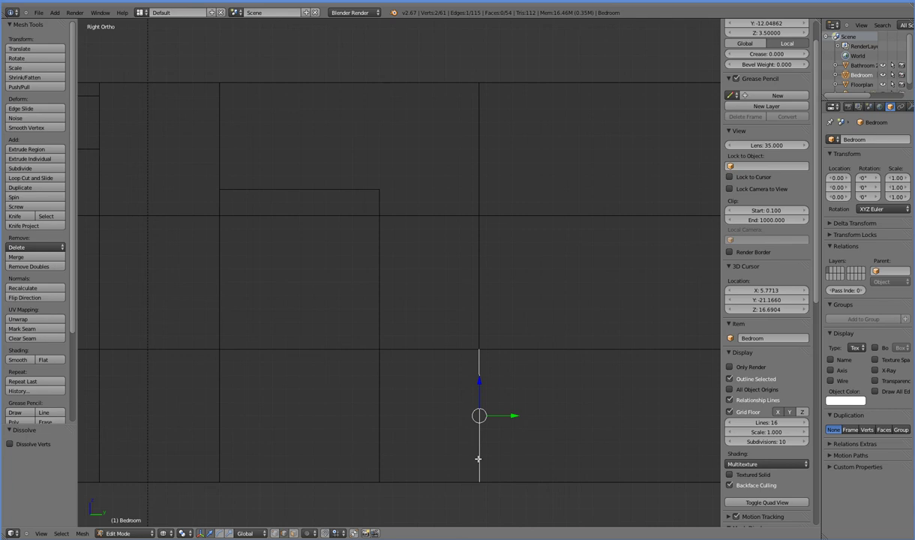
Step: Select the vertical doorway line and flatten it to zero along Y
{"action": "right_click", "coordinate": [480, 298], "text": "alt"}
{"action": "middle_click_drag", "start_coordinate": [458, 169], "coordinate": [499, 322]}
{"action": "key", "text": "KP_3"}
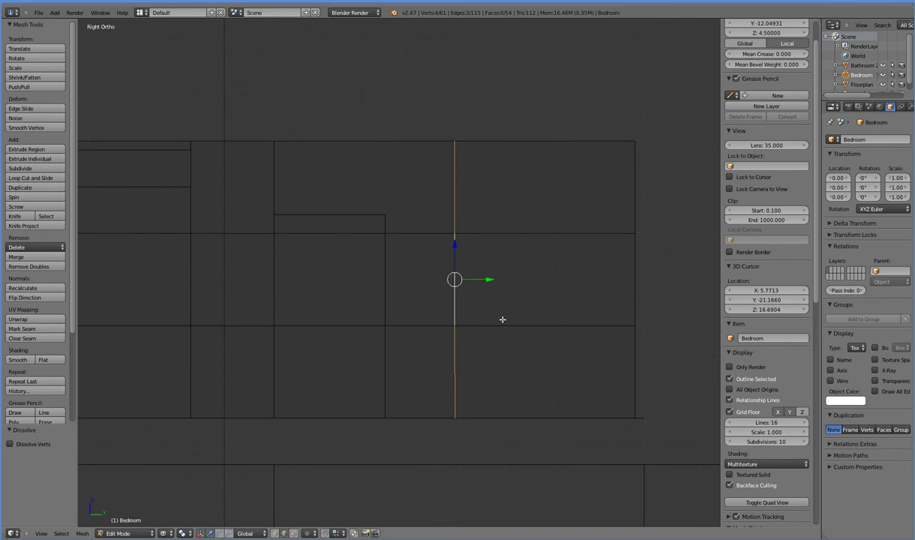
{"action": "key", "text": "s"}
{"action": "key", "text": "y"}
{"action": "key", "text": "0"}
{"action": "key", "text": "Return"}
Step: Move the line 0.05 along X and 0.05 along Y, then slide it to -0.8 on Y
{"action": "scroll", "coordinate": [502, 320], "scroll_direction": "up", "scroll_amount": 2}
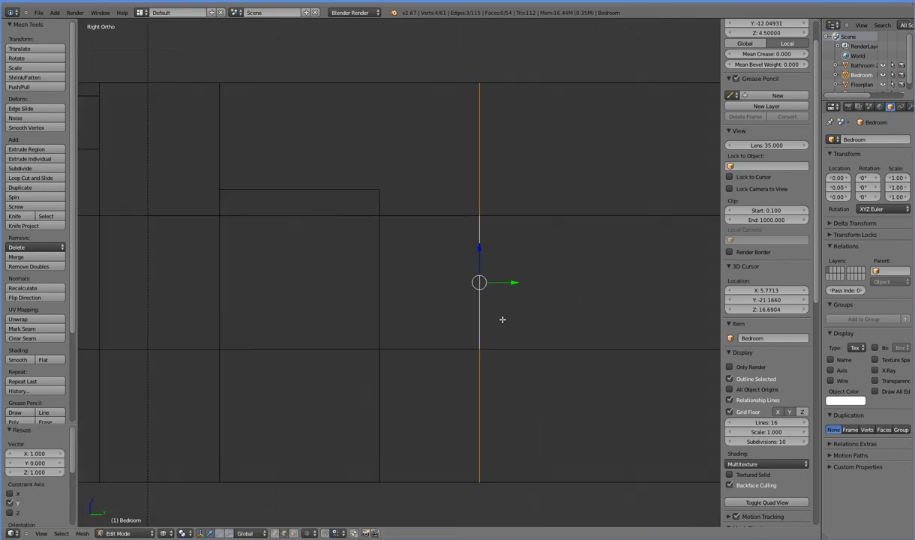
{"action": "type", "text": "gx"}
{"action": "type", "text": "0.05"}
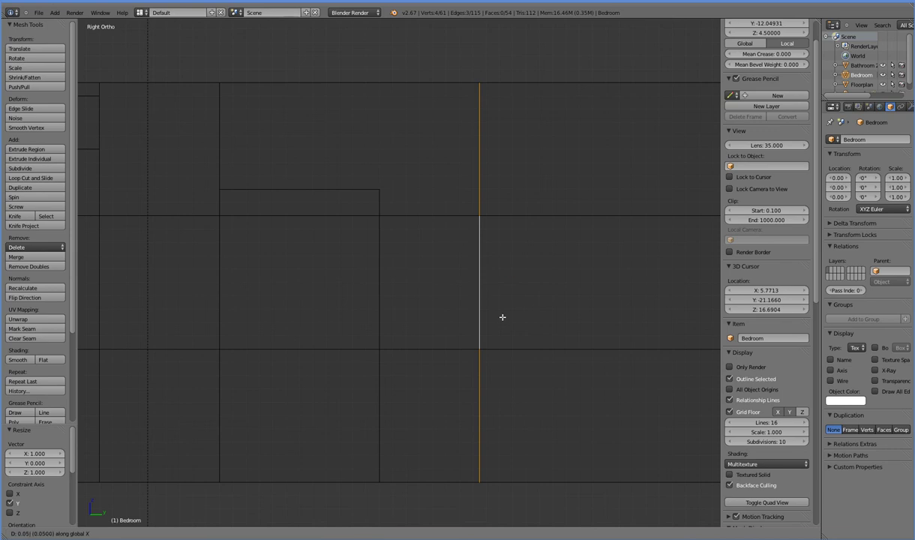
{"action": "key", "text": "Return"}
{"action": "type", "text": "gy0.05"}
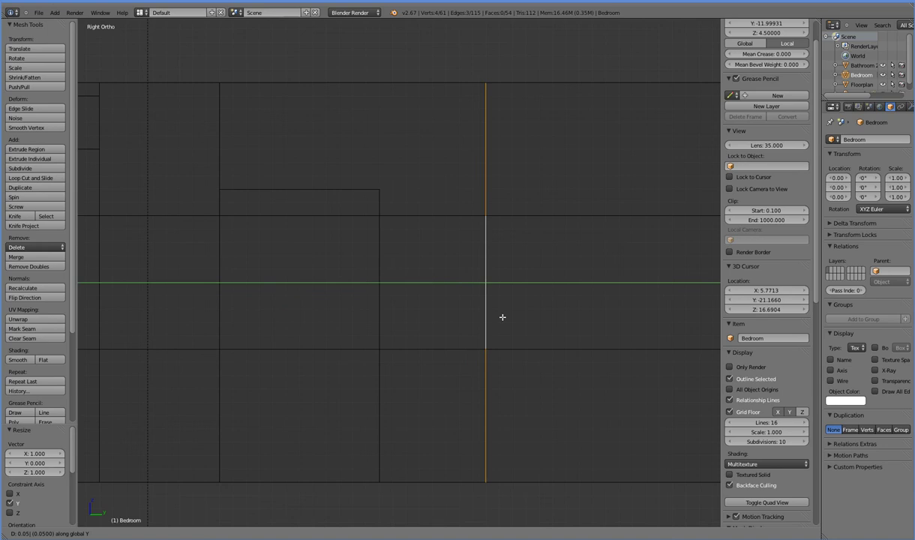
{"action": "key", "text": "Return"}
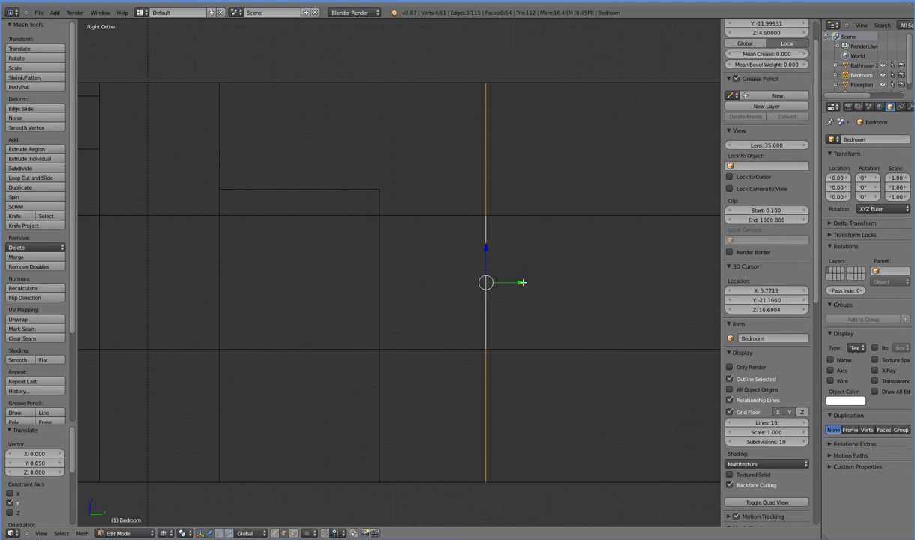
{"action": "left_click_drag", "start_coordinate": [520, 282], "coordinate": [415, 282]}
Step: Raise the door-top edge loop by 0.2 along Z
{"action": "right_click", "coordinate": [321, 217]}
{"action": "right_click", "coordinate": [326, 216], "text": "alt"}
{"action": "middle_click_drag", "start_coordinate": [323, 215], "coordinate": [343, 220]}
{"action": "key", "text": "KP_3"}
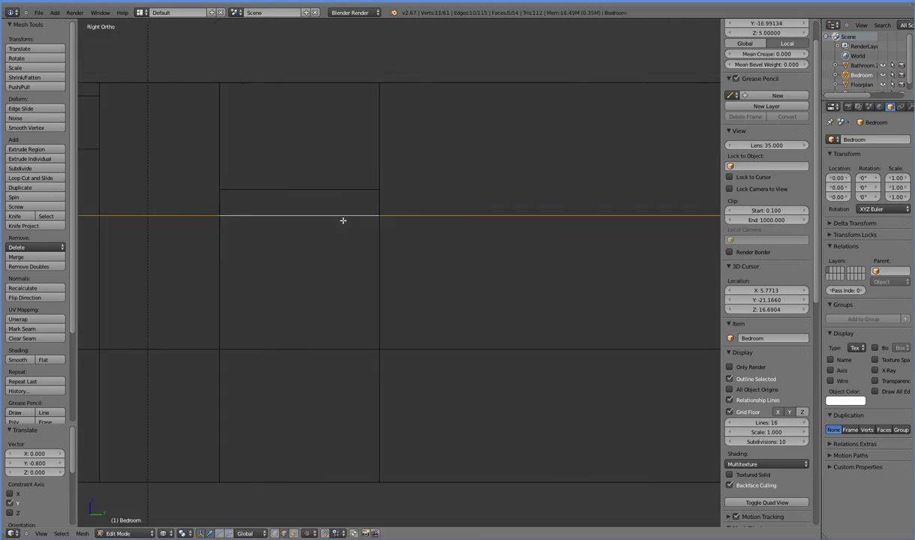
{"action": "scroll", "coordinate": [290, 199], "scroll_direction": "down", "scroll_amount": 4}
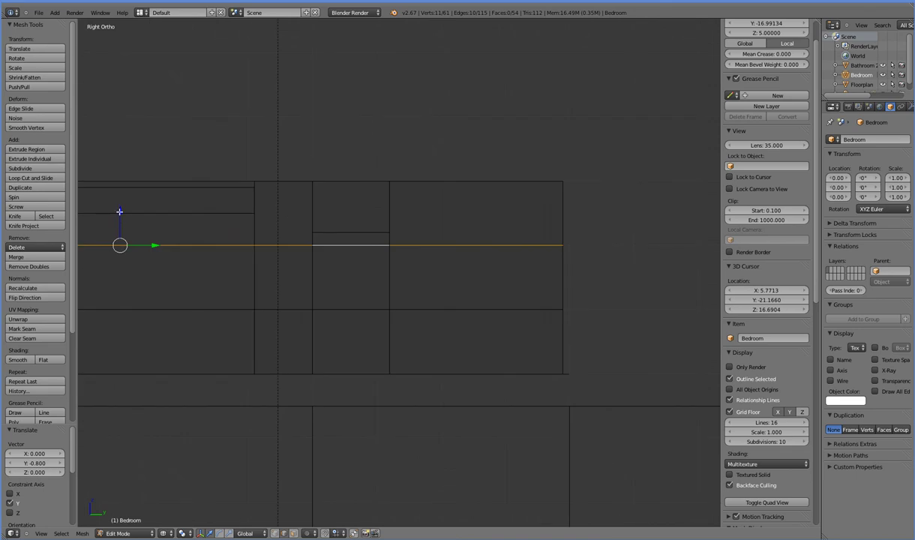
{"action": "left_click_drag", "start_coordinate": [119, 211], "coordinate": [122, 198]}
{"action": "scroll", "coordinate": [298, 270], "scroll_direction": "up", "scroll_amount": 4}
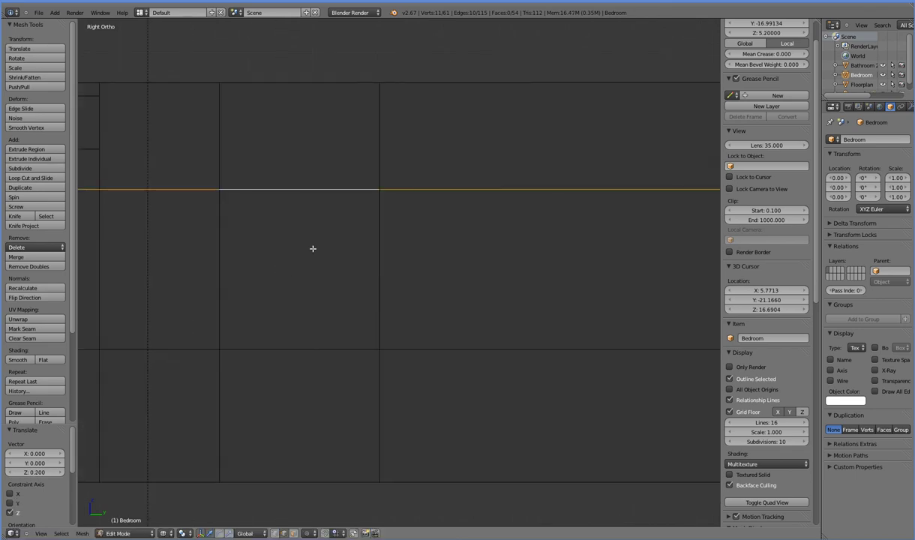
Step: Delete the short edge at the doorway so the wall opens
{"action": "right_click", "coordinate": [296, 336]}
{"action": "right_click", "coordinate": [295, 338]}
{"action": "middle_click_drag", "start_coordinate": [282, 338], "coordinate": [292, 358]}
{"action": "key", "text": "x"}
{"action": "left_click", "coordinate": [256, 314]}
{"action": "middle_click_drag", "start_coordinate": [272, 318], "coordinate": [522, 358]}
{"action": "middle_click_drag", "start_coordinate": [605, 351], "coordinate": [390, 279]}
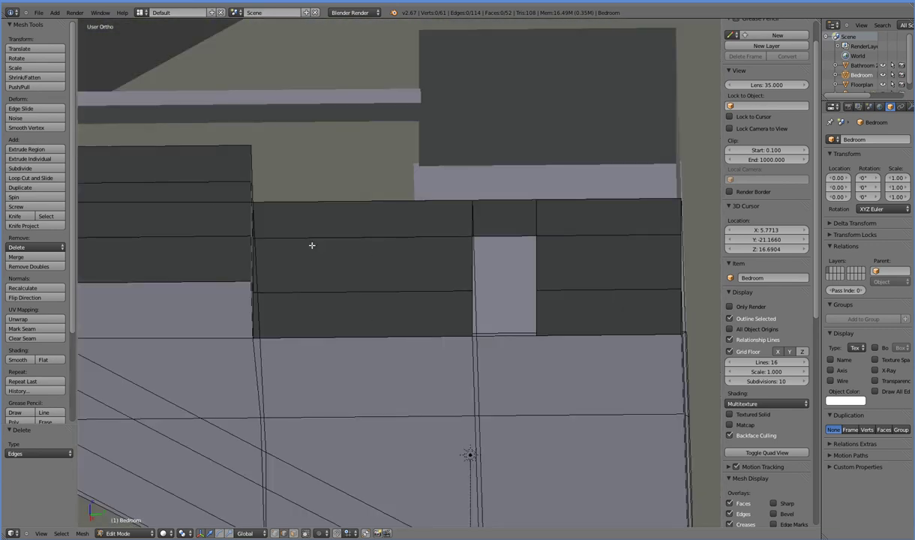
{"action": "middle_click_drag", "start_coordinate": [138, 204], "coordinate": [199, 218]}
{"action": "middle_click_drag", "start_coordinate": [234, 277], "coordinate": [252, 275]}
Step: Select the four faces of the sloped left wall and hide them
{"action": "key", "text": "KP_5"}
{"action": "key", "text": "KP_3"}
{"action": "scroll", "coordinate": [300, 305], "scroll_direction": "up", "scroll_amount": 4}
{"action": "key", "text": "z"}
{"action": "scroll", "coordinate": [350, 301], "scroll_direction": "up", "scroll_amount": 1}
{"action": "middle_click_drag", "start_coordinate": [350, 301], "coordinate": [346, 313]}
{"action": "key", "text": "KP_3"}
{"action": "key", "text": "z"}
{"action": "middle_click_drag", "start_coordinate": [347, 312], "coordinate": [322, 336]}
{"action": "left_click", "coordinate": [292, 526]}
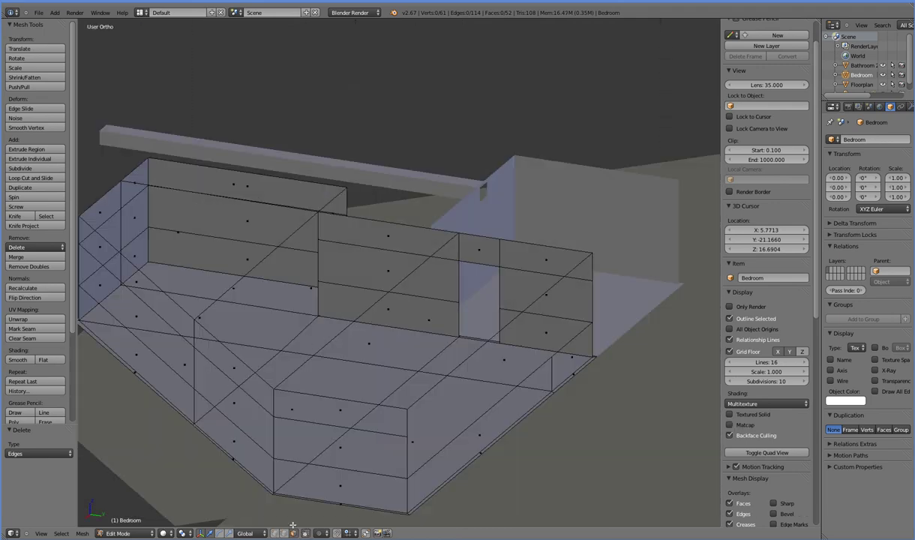
{"action": "left_click", "coordinate": [236, 376]}
{"action": "left_click", "coordinate": [233, 439], "text": "shift"}
{"action": "left_click", "coordinate": [139, 338], "text": "shift"}
{"action": "left_click", "coordinate": [166, 303], "text": "shift"}
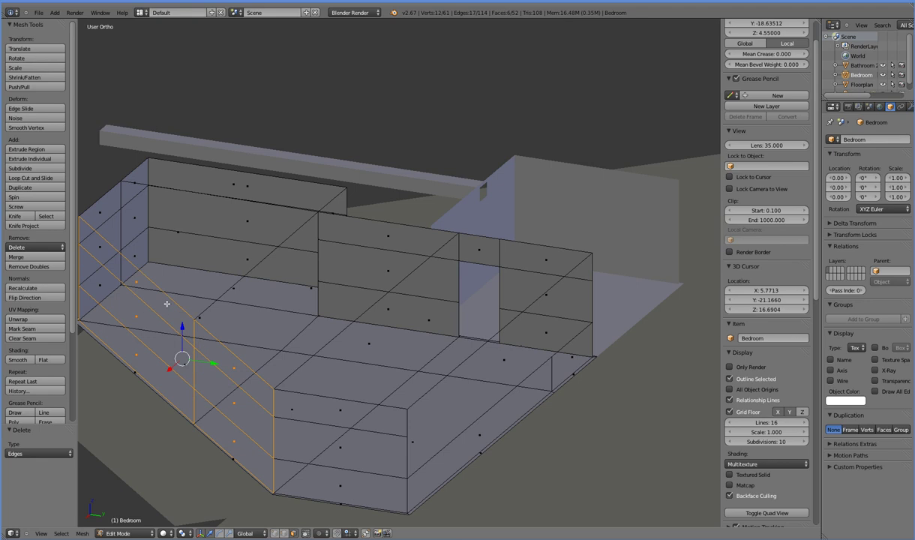
{"action": "key", "text": "h"}
Step: Add a loop cut across the wall in the side-on wireframe view
{"action": "key", "text": "KP_3"}
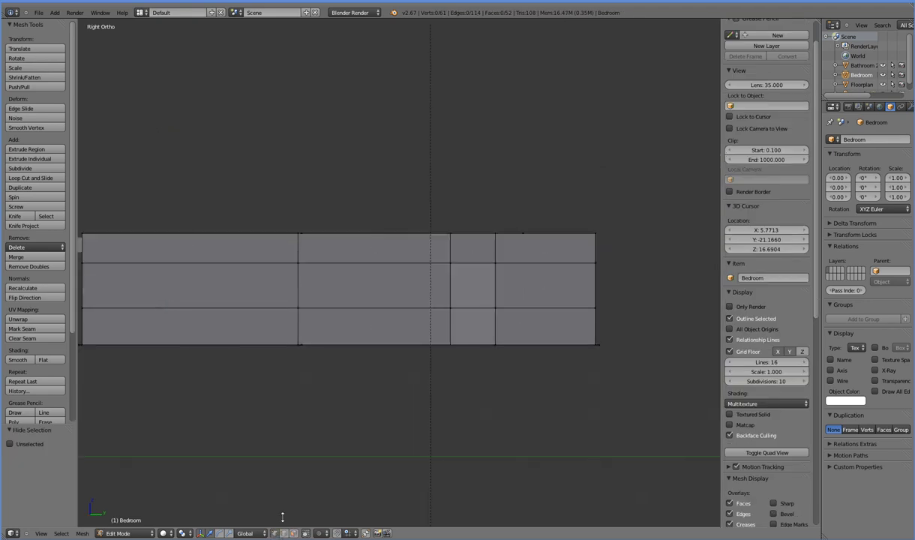
{"action": "key", "text": "z"}
{"action": "middle_click_drag", "start_coordinate": [370, 394], "coordinate": [370, 400]}
{"action": "key", "text": "KP_3"}
{"action": "scroll", "coordinate": [371, 386], "scroll_direction": "up", "scroll_amount": 4}
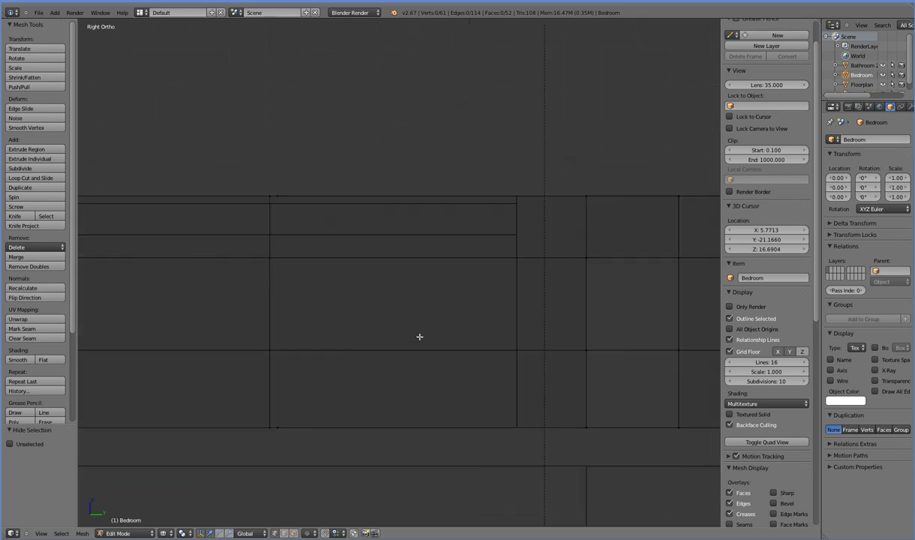
{"action": "key", "text": "ctrl+r"}
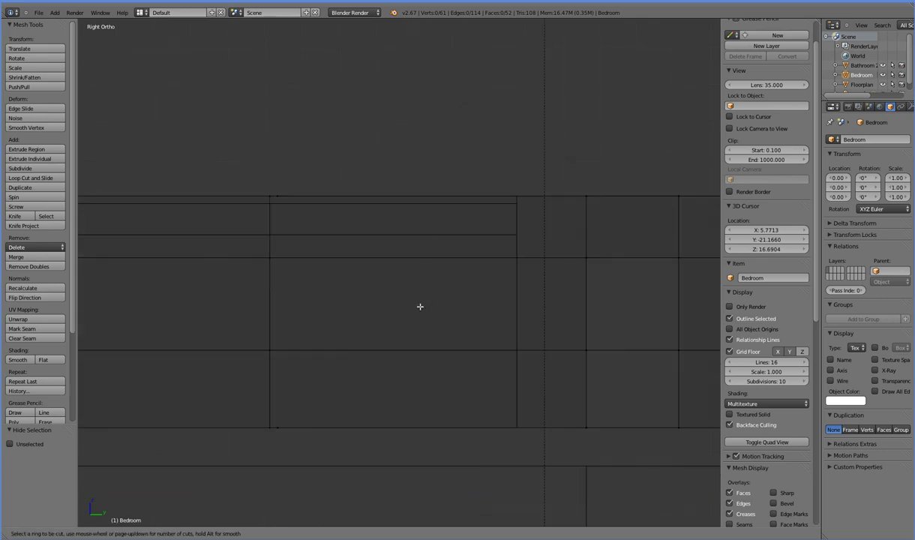
{"action": "left_click", "coordinate": [459, 333]}
{"action": "middle_click_drag", "start_coordinate": [453, 339], "coordinate": [425, 353]}
{"action": "key", "text": "KP_3"}
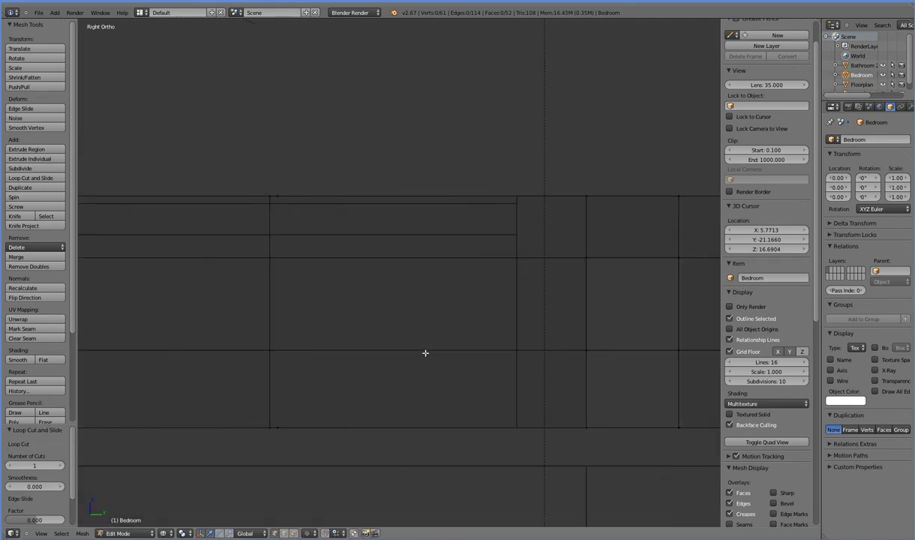
Step: Start another loop cut and a knife cut, cancelling both
{"action": "key", "text": "ctrl+r"}
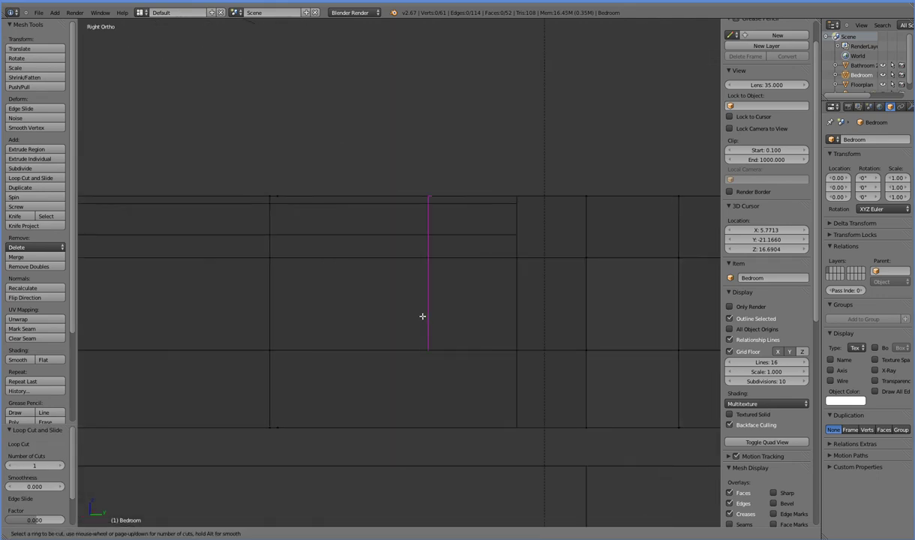
{"action": "key", "text": "Escape"}
{"action": "key", "text": "k"}
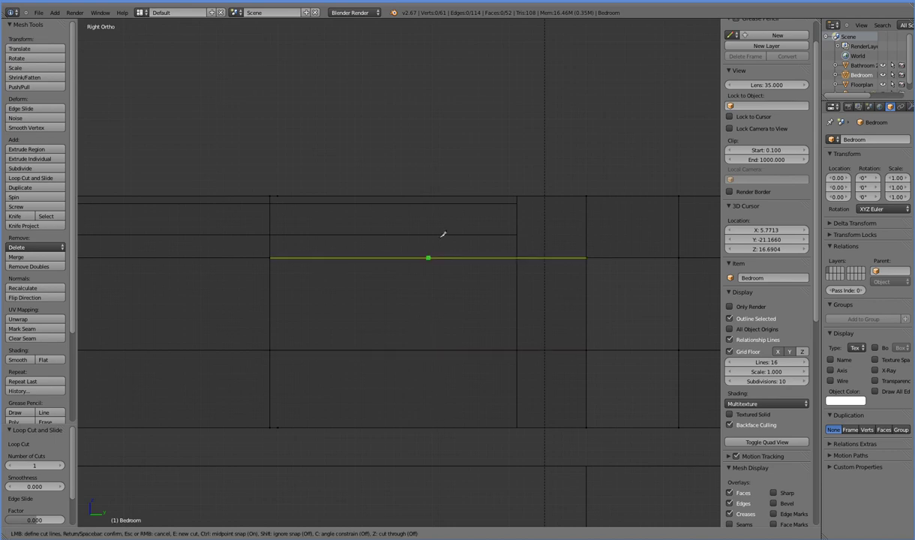
{"action": "middle_click_drag", "start_coordinate": [435, 240], "coordinate": [413, 288]}
{"action": "key", "text": "Escape"}
{"action": "middle_click_drag", "start_coordinate": [383, 332], "coordinate": [351, 358]}
{"action": "scroll", "coordinate": [337, 330], "scroll_direction": "down", "scroll_amount": 3}
Step: Select the large floor face and left box face and hide them
{"action": "left_click", "coordinate": [219, 533]}
{"action": "right_click", "coordinate": [370, 327]}
{"action": "right_click", "coordinate": [318, 283], "text": "shift"}
{"action": "middle_click_drag", "start_coordinate": [300, 294], "coordinate": [242, 261]}
{"action": "right_click", "coordinate": [299, 261], "text": "shift"}
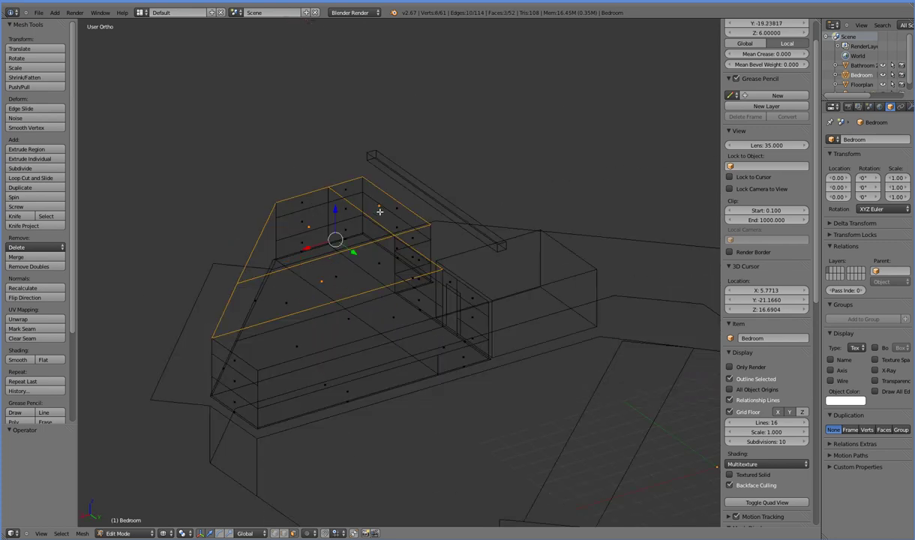
{"action": "key", "text": "h"}
Step: Place a vertical loop cut in the wall and slide its edge to the right
{"action": "middle_click_drag", "start_coordinate": [341, 265], "coordinate": [380, 285]}
{"action": "key", "text": "KP_3"}
{"action": "scroll", "coordinate": [380, 285], "scroll_direction": "up", "scroll_amount": 3}
{"action": "key", "text": "z"}
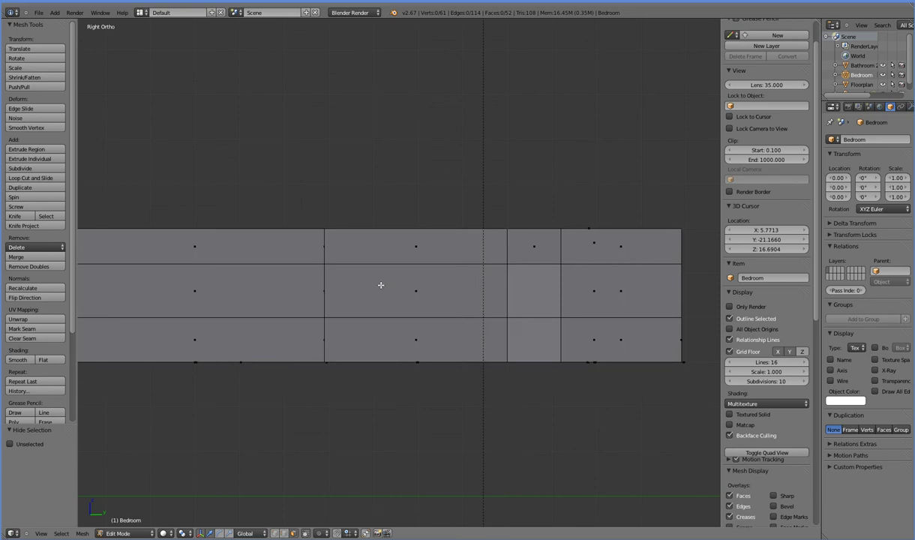
{"action": "middle_click_drag", "start_coordinate": [380, 285], "coordinate": [379, 307]}
{"action": "key", "text": "ctrl+r"}
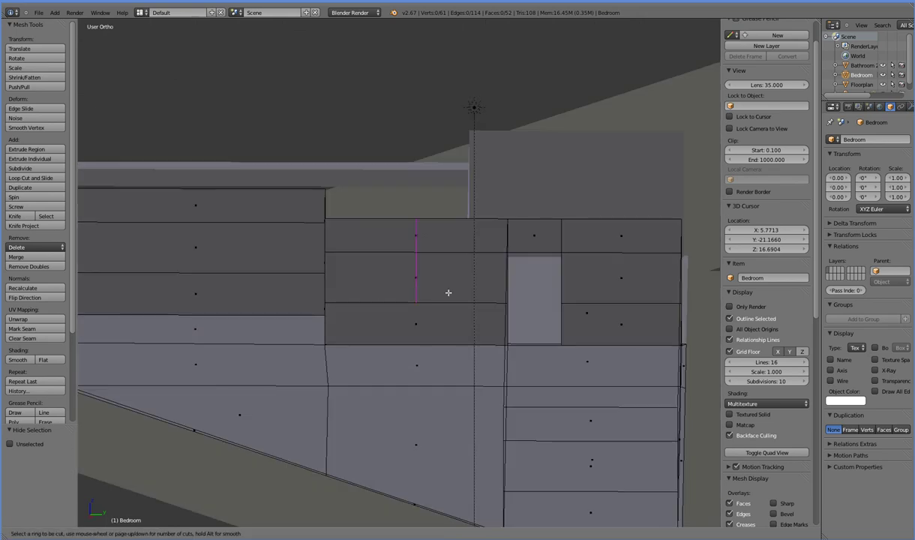
{"action": "left_click", "coordinate": [416, 249]}
{"action": "key", "text": "3"}
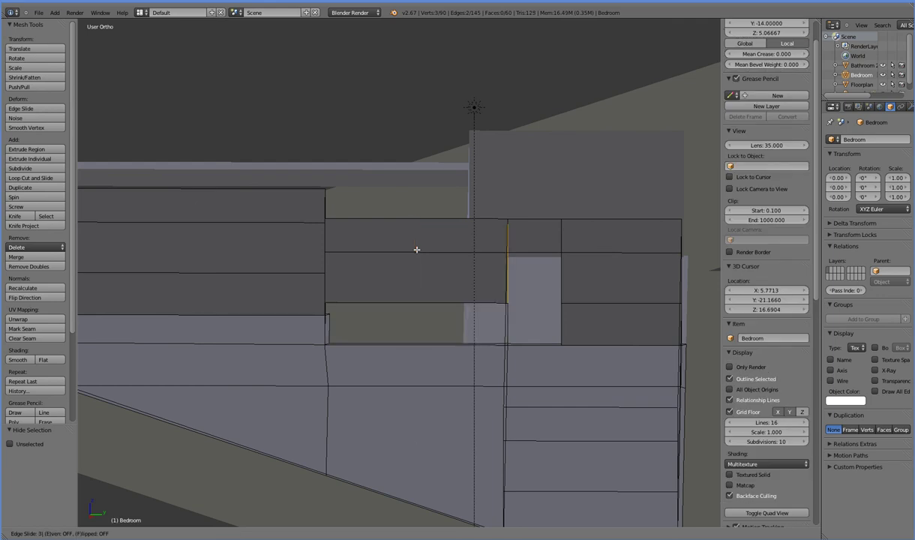
{"action": "key", "text": "Return"}
Step: Add a second vertical loop cut in the wall for the closet opening
{"action": "key", "text": "3"}
{"action": "key", "text": "KP_3"}
{"action": "key", "text": "ctrl+r"}
{"action": "left_click", "coordinate": [416, 268]}
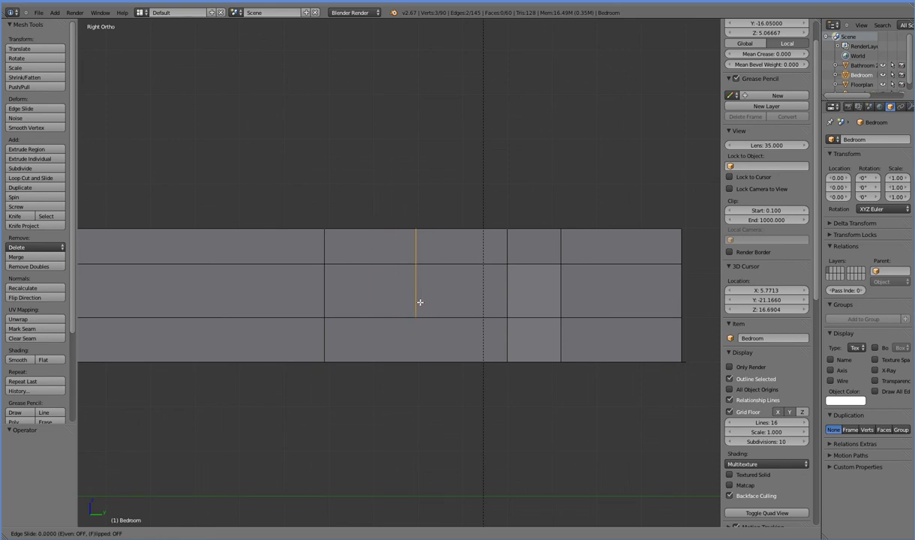
{"action": "left_click", "coordinate": [420, 303]}
Step: Offset the first closet edge 0.05 on Y and knife it down to the wall's bottom edge
{"action": "middle_click_drag", "start_coordinate": [435, 376], "coordinate": [433, 329]}
{"action": "key", "text": "KP_3"}
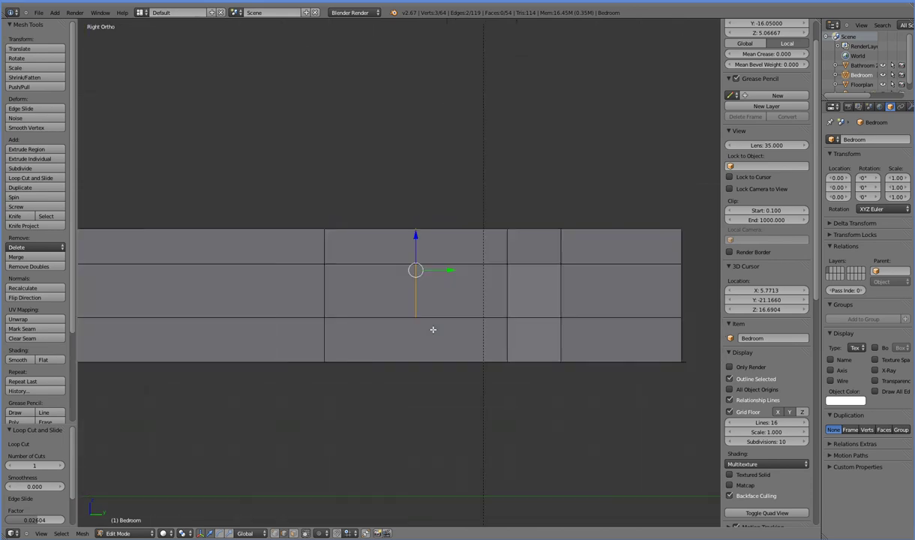
{"action": "scroll", "coordinate": [433, 330], "scroll_direction": "up", "scroll_amount": 5}
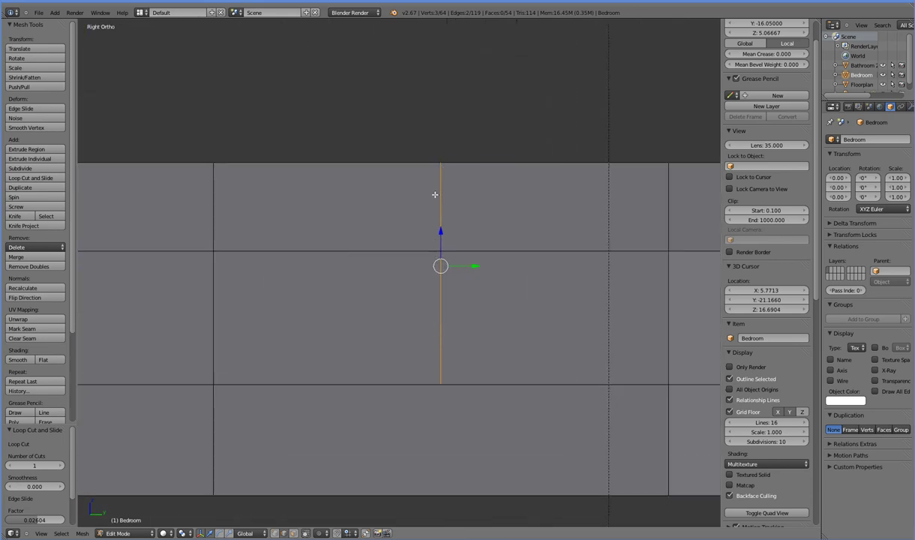
{"action": "type", "text": "gy0.05"}
{"action": "key", "text": "Return"}
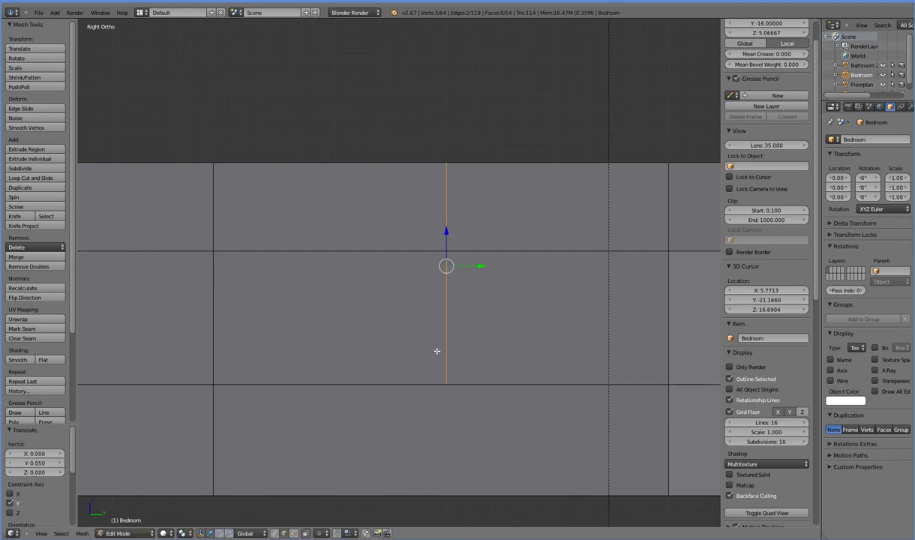
{"action": "key", "text": "k"}
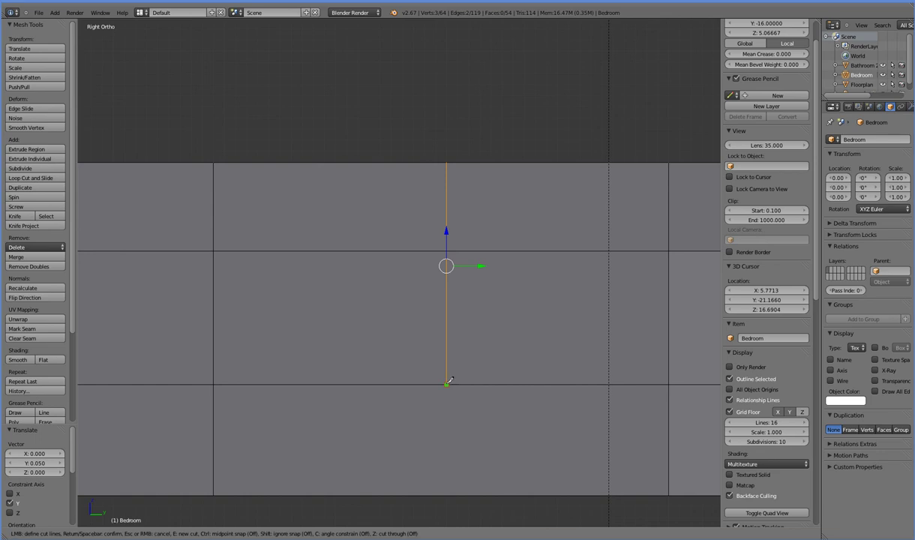
{"action": "left_click", "coordinate": [447, 386]}
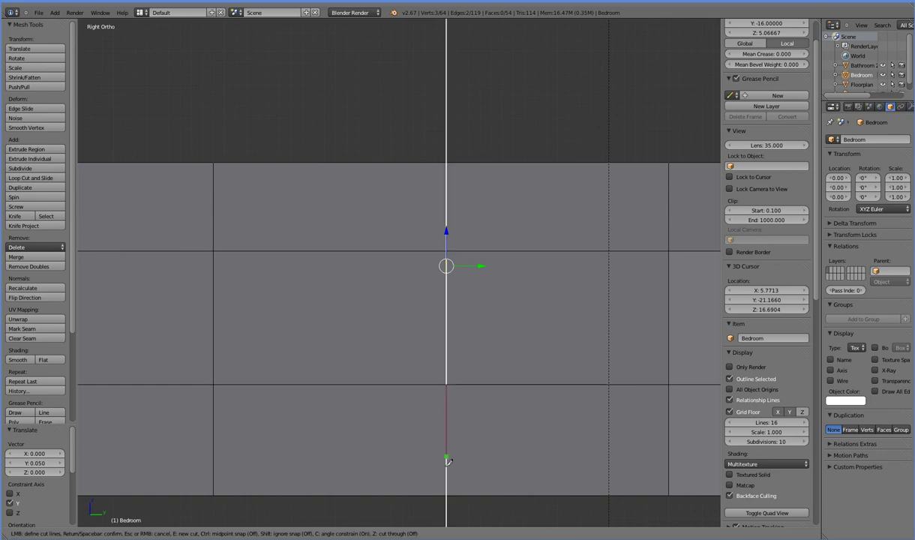
{"action": "left_click", "coordinate": [447, 494]}
{"action": "key", "text": "Return"}
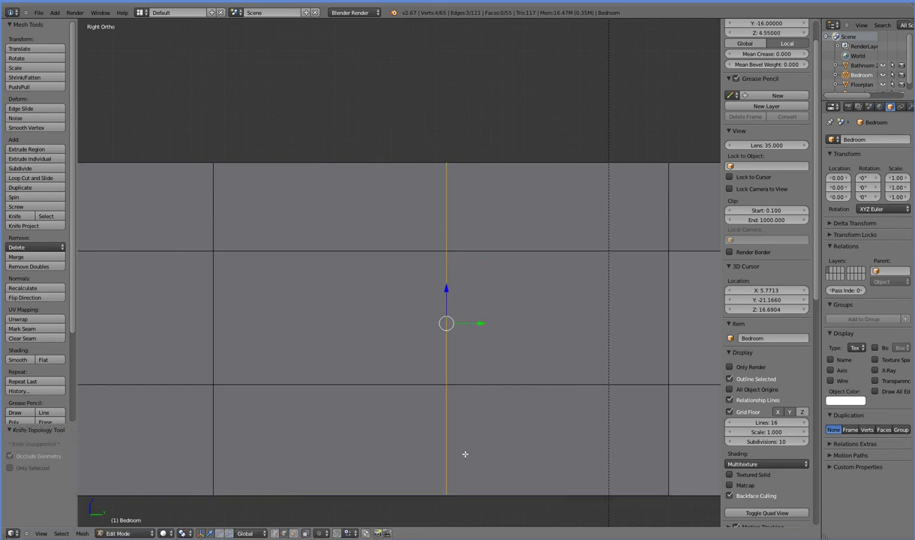
Step: Add a centred vertical loop cut and move it 5 along X
{"action": "mouse_move", "coordinate": [465, 454]}
{"action": "middle_mouse_down"}
{"action": "mouse_move", "coordinate": [443, 472]}
{"action": "mouse_move", "coordinate": [427, 469]}
{"action": "mouse_move", "coordinate": [447, 472]}
{"action": "mouse_move", "coordinate": [454, 518]}
{"action": "mouse_move", "coordinate": [461, 472]}
{"action": "middle_mouse_up"}
{"action": "key", "text": "KP_3"}
{"action": "key", "text": "ctrl+r"}
{"action": "left_click", "coordinate": [347, 245]}
{"action": "right_click", "coordinate": [343, 268]}
{"action": "type", "text": "gx"}
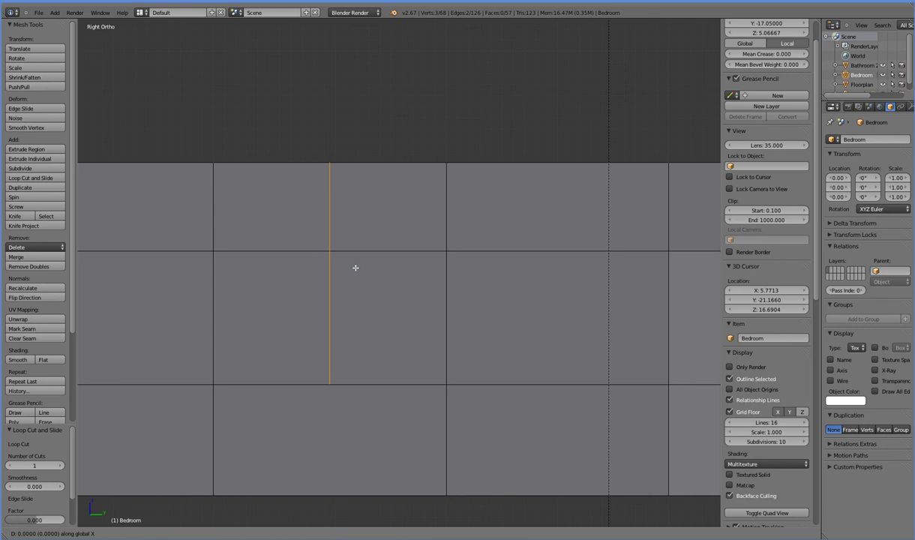
{"action": "type", "text": "5"}
{"action": "key", "text": "Return"}
Step: Offset that edge 0.05 on Y and knife it down to the wall's bottom edge
{"action": "type", "text": "gy0.05"}
{"action": "key", "text": "Return"}
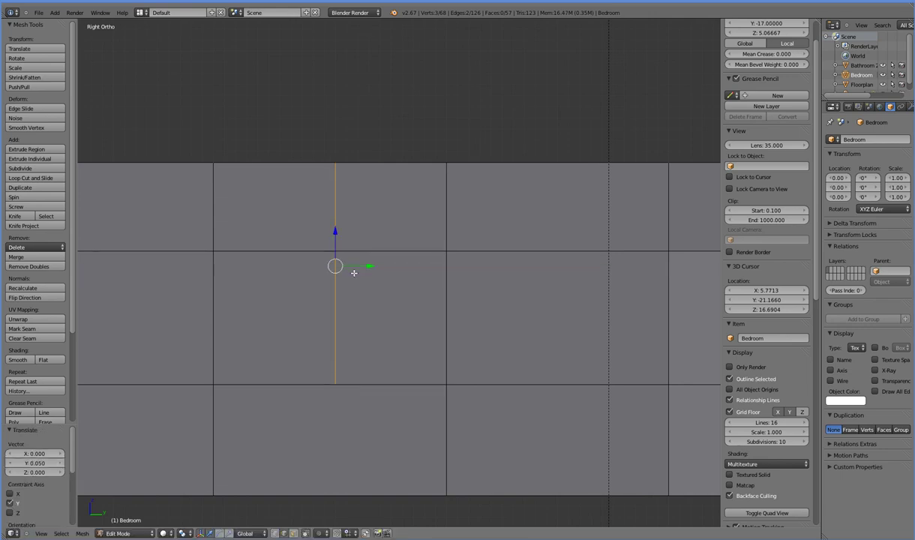
{"action": "key", "text": "k"}
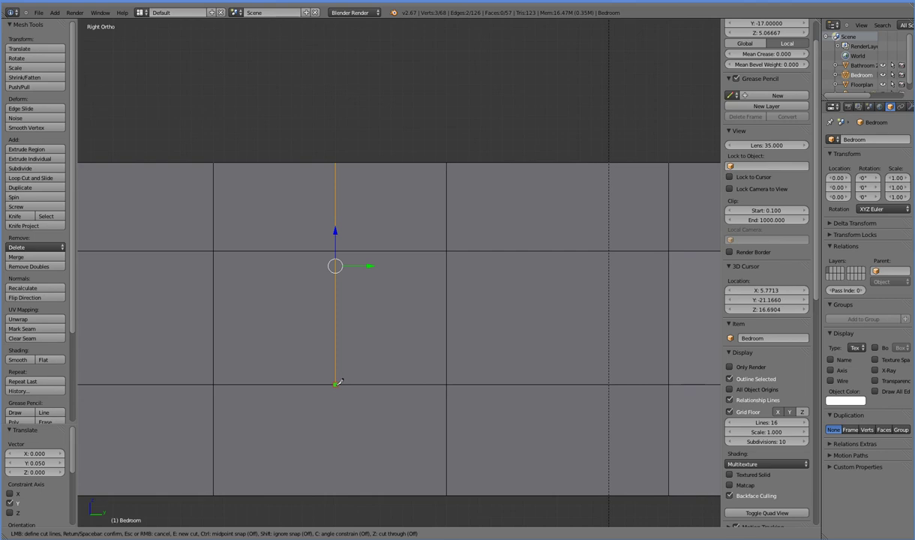
{"action": "left_click", "coordinate": [335, 384]}
{"action": "left_click", "coordinate": [336, 496]}
{"action": "key", "text": "Return"}
{"action": "middle_click_drag", "start_coordinate": [397, 440], "coordinate": [379, 460]}
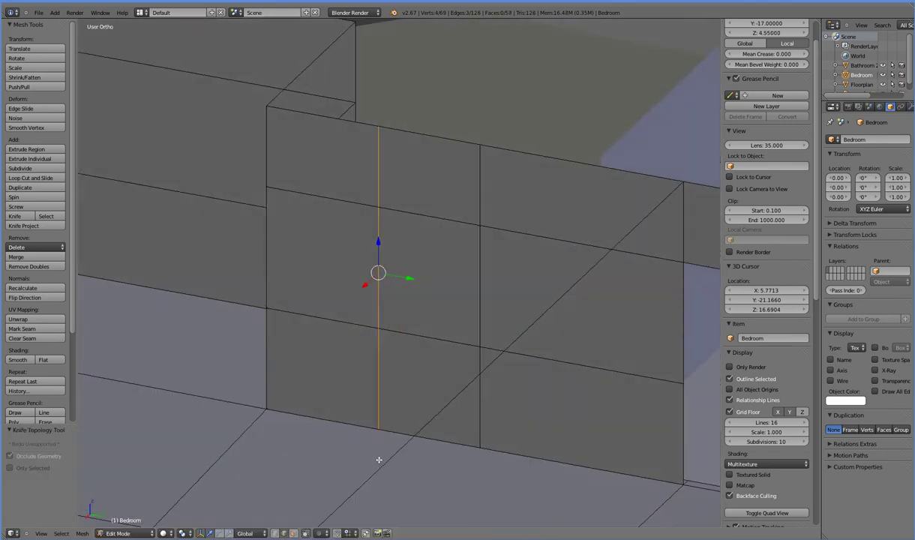
Step: In wireframe side view, move the selected wall edge 1 unit along Y
{"action": "key", "text": "KP_3"}
{"action": "key", "text": "z"}
{"action": "key", "text": "g"}
{"action": "key", "text": "y"}
{"action": "key", "text": "1"}
{"action": "key", "text": "Return"}
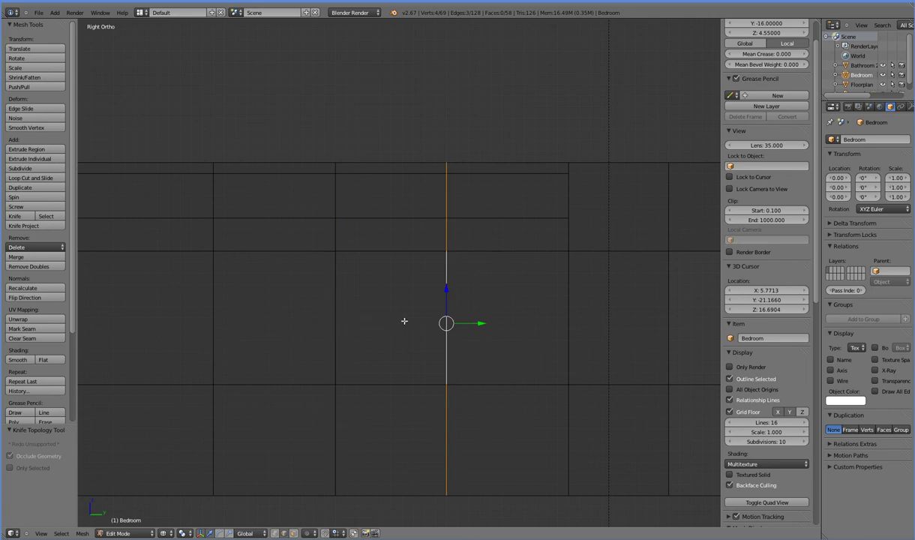
{"action": "scroll", "coordinate": [404, 321], "scroll_direction": "down", "scroll_amount": 2}
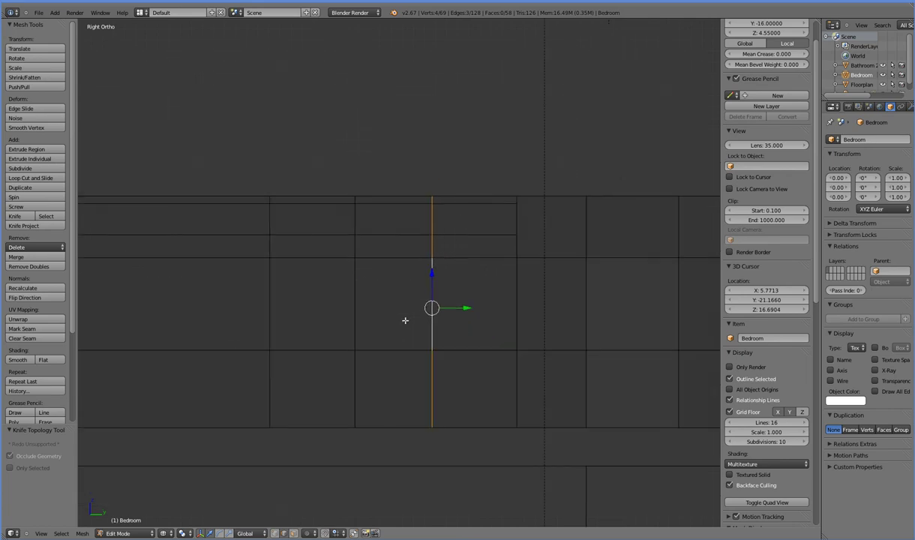
{"action": "middle_click_drag", "start_coordinate": [428, 304], "coordinate": [428, 401]}
{"action": "key", "text": "KP_3"}
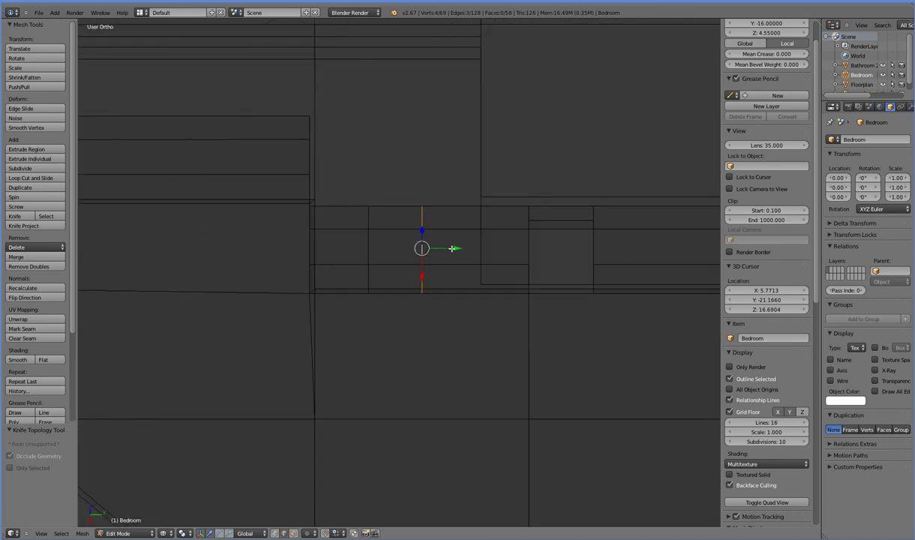
{"action": "middle_click_drag", "start_coordinate": [453, 249], "coordinate": [449, 256]}
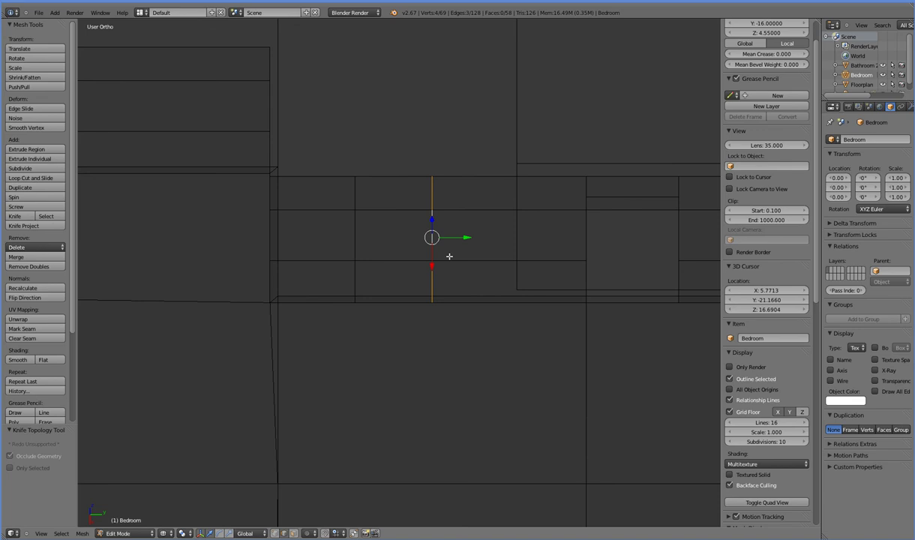
Step: Undo a distorting X move and shift the edge 0.2 along Y instead
{"action": "key", "text": "g"}
{"action": "key", "text": "y"}
{"action": "key", "text": "Escape"}
{"action": "key", "text": "g"}
{"action": "key", "text": "x"}
{"action": "left_click", "coordinate": [449, 257]}
{"action": "key", "text": "ctrl+z"}
{"action": "type", "text": "gy.2"}
{"action": "key", "text": "Return"}
{"action": "scroll", "coordinate": [765, 507], "scroll_direction": "down", "scroll_amount": 2}
{"action": "scroll", "coordinate": [765, 507], "scroll_direction": "down", "scroll_amount": 10}
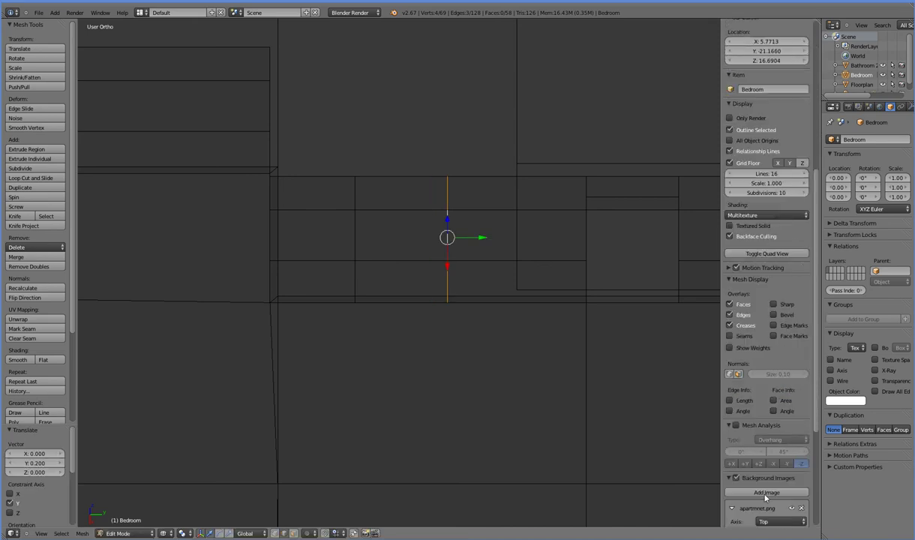
Step: Shift both door edges -0.1 along Y
{"action": "left_click", "coordinate": [765, 519]}
{"action": "mouse_move", "coordinate": [514, 390]}
{"action": "middle_mouse_down"}
{"action": "mouse_move", "coordinate": [518, 340]}
{"action": "mouse_move", "coordinate": [519, 389]}
{"action": "middle_mouse_up"}
{"action": "key", "text": "KP_1"}
{"action": "key", "text": "KP_3"}
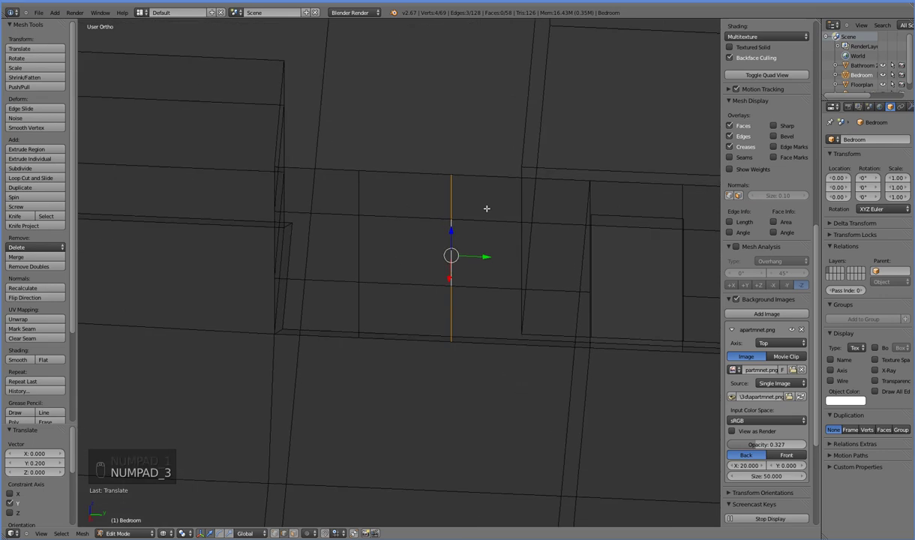
{"action": "type", "text": "gy-0.1"}
{"action": "key", "text": "Return"}
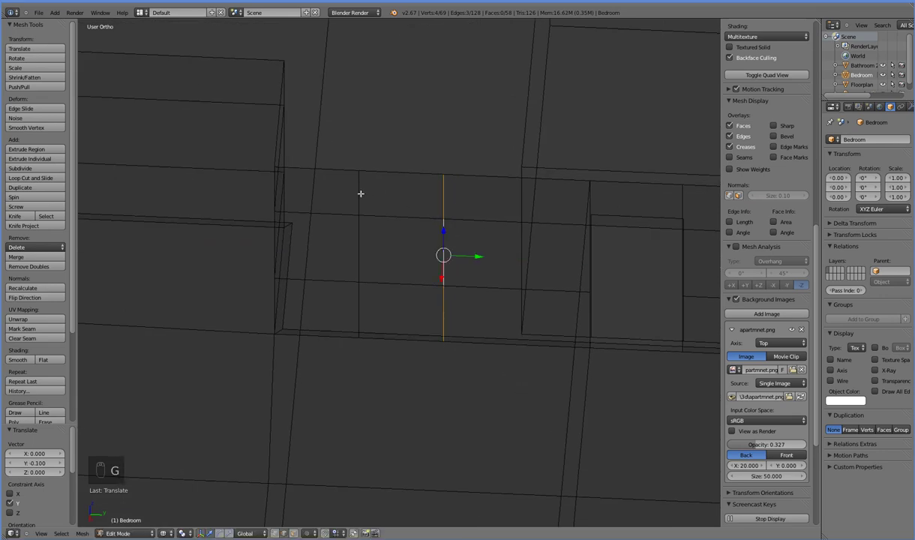
{"action": "right_click", "coordinate": [359, 193]}
{"action": "type", "text": "gy"}
{"action": "type", "text": "-0.1"}
{"action": "key", "text": "Return"}
Step: Select both door edges and delete them to open the hallway doorway
{"action": "key", "text": "KP_1"}
{"action": "key", "text": "KP_3"}
{"action": "scroll", "coordinate": [368, 246], "scroll_direction": "up", "scroll_amount": 3}
{"action": "right_click", "coordinate": [458, 289], "text": "shift"}
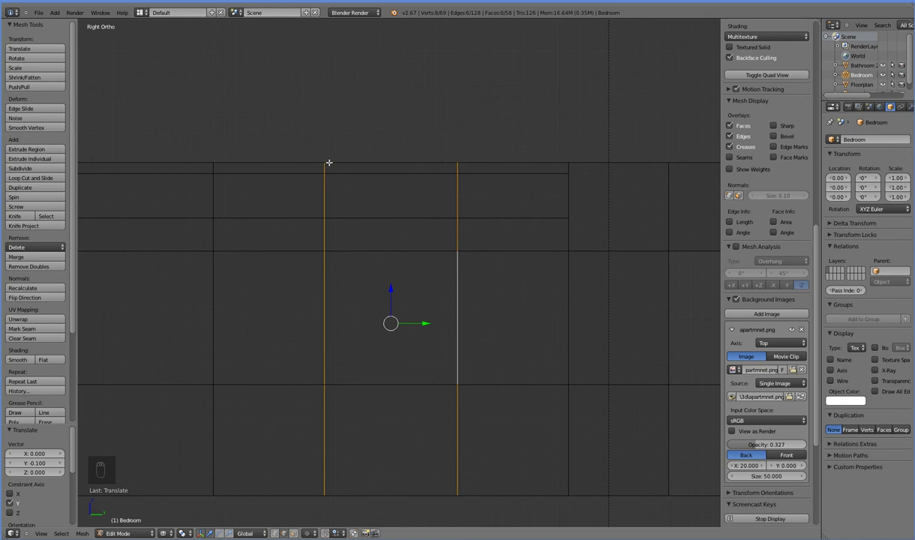
{"action": "key", "text": "x"}
{"action": "left_click", "coordinate": [433, 381]}
Step: Check the new doorway in solid shading, ending in top view
{"action": "key", "text": "KP_1"}
{"action": "key", "text": "KP_3"}
{"action": "key", "text": "z"}
{"action": "mouse_move", "coordinate": [431, 380]}
{"action": "middle_mouse_down"}
{"action": "mouse_move", "coordinate": [399, 398]}
{"action": "mouse_move", "coordinate": [351, 400]}
{"action": "mouse_move", "coordinate": [372, 430]}
{"action": "mouse_move", "coordinate": [476, 411]}
{"action": "mouse_move", "coordinate": [262, 364]}
{"action": "mouse_move", "coordinate": [592, 363]}
{"action": "mouse_move", "coordinate": [438, 351]}
{"action": "mouse_move", "coordinate": [419, 379]}
{"action": "middle_mouse_up"}
{"action": "key", "text": "KP_7"}
{"action": "scroll", "coordinate": [443, 331], "scroll_direction": "down", "scroll_amount": 5}
Step: In wireframe Right Ortho view, add a centred vertical loop cut through the next wall section
{"action": "key", "text": "z"}
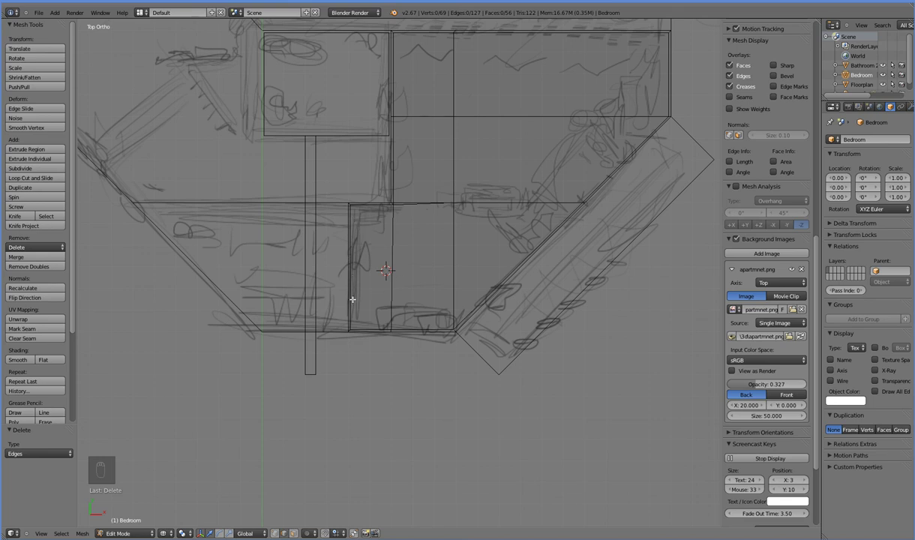
{"action": "middle_click_drag", "start_coordinate": [343, 287], "coordinate": [439, 250]}
{"action": "key", "text": "KP_3"}
{"action": "key", "text": "ctrl+r"}
{"action": "left_click", "coordinate": [439, 250]}
{"action": "right_click", "coordinate": [439, 249]}
{"action": "scroll", "coordinate": [439, 251], "scroll_direction": "up", "scroll_amount": 5}
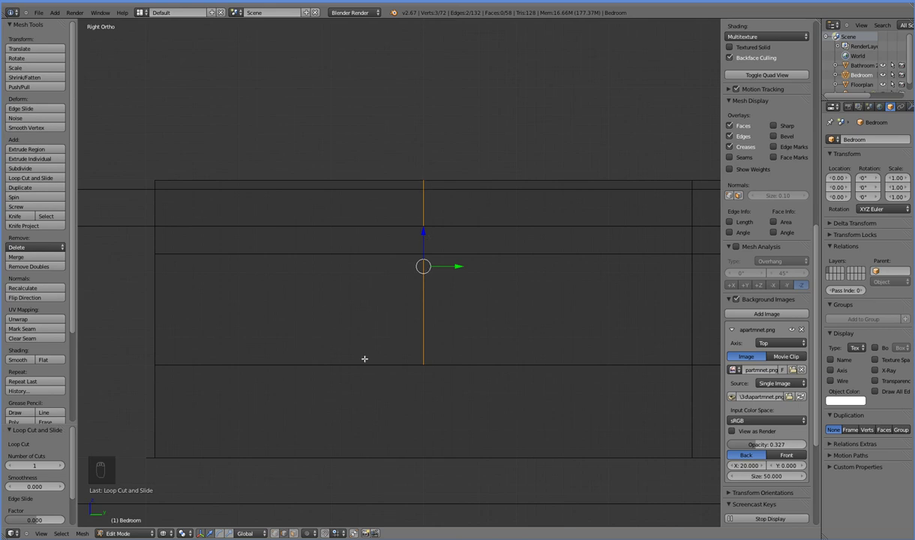
Step: Knife a straight vertical cut down the wall and add a loop cut beside it
{"action": "key", "text": "k"}
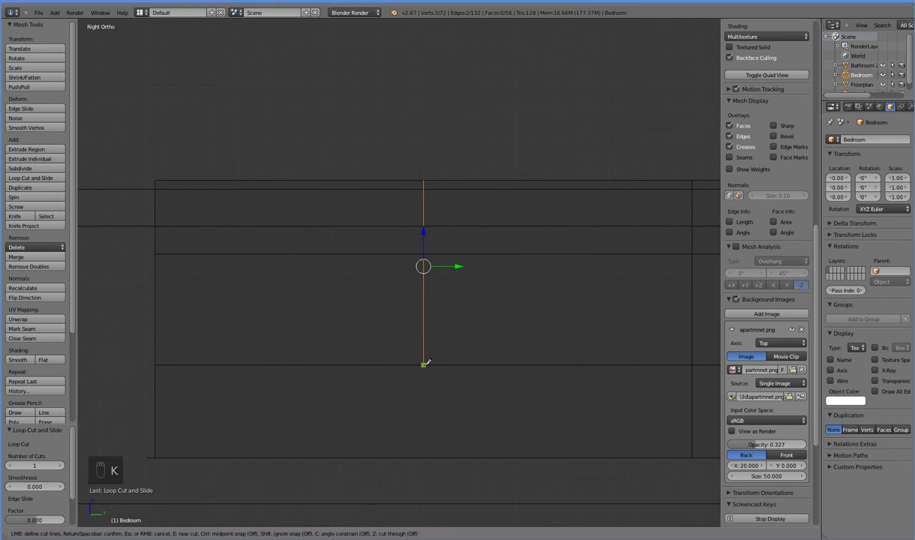
{"action": "left_click", "coordinate": [423, 366]}
{"action": "key", "text": "c"}
{"action": "left_click", "coordinate": [424, 457]}
{"action": "key", "text": "Return"}
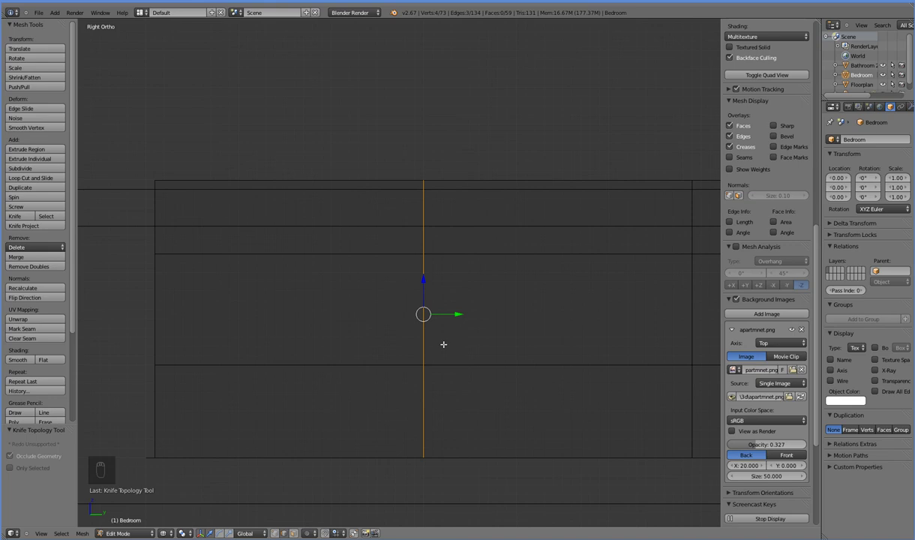
{"action": "key", "text": "ctrl+r"}
{"action": "left_click", "coordinate": [564, 235]}
{"action": "left_click", "coordinate": [564, 234]}
Step: Knife a second vertical cut and move the edge 0.05 along Y
{"action": "key", "text": "k"}
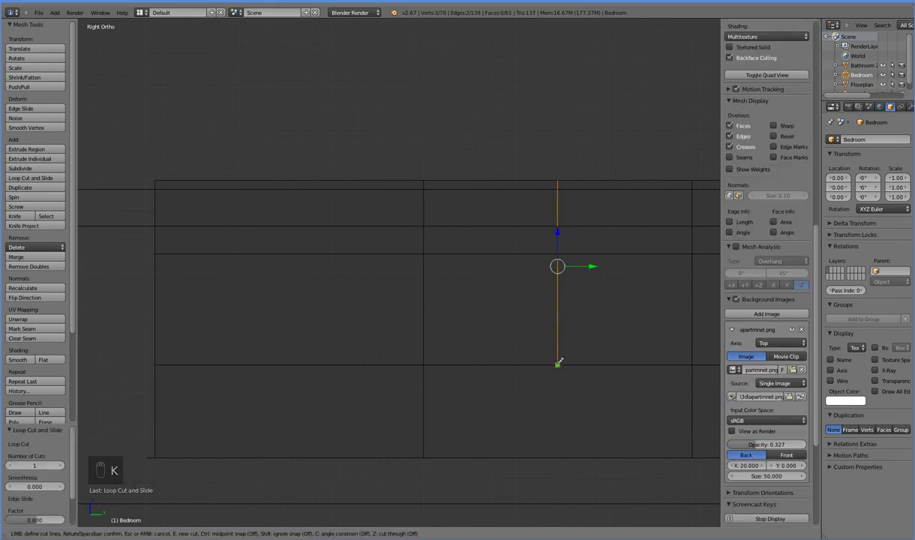
{"action": "left_click", "coordinate": [557, 365]}
{"action": "key", "text": "c"}
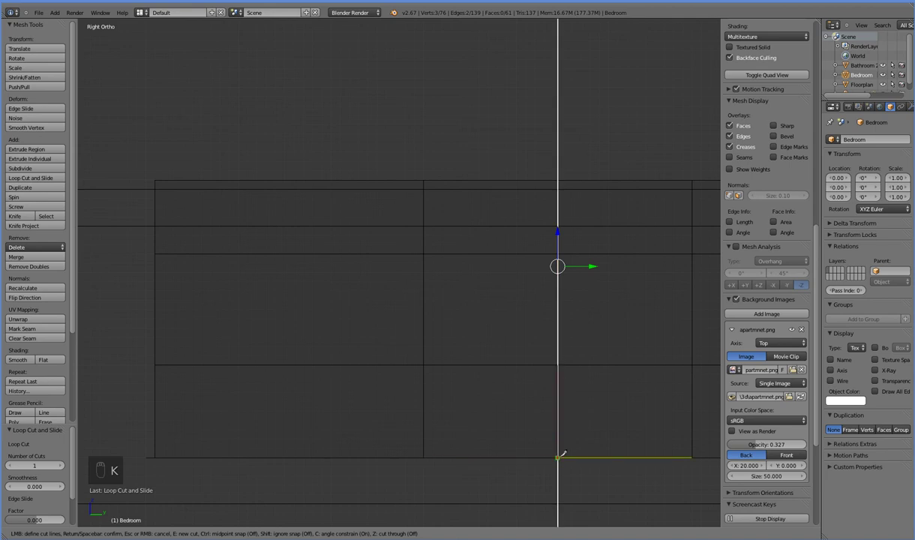
{"action": "left_click", "coordinate": [562, 455]}
{"action": "key", "text": "Return"}
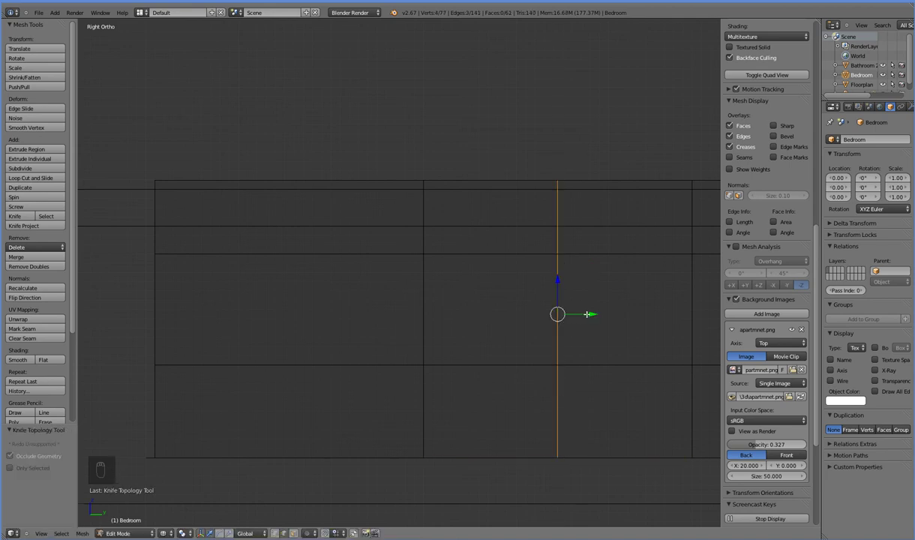
{"action": "type", "text": "g"}
{"action": "type", "text": "y0.05"}
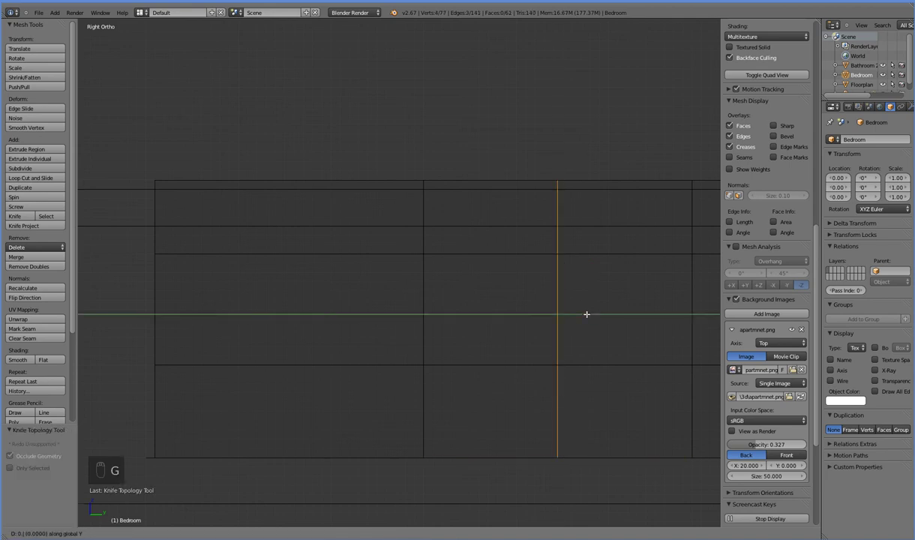
{"action": "key", "text": "Return"}
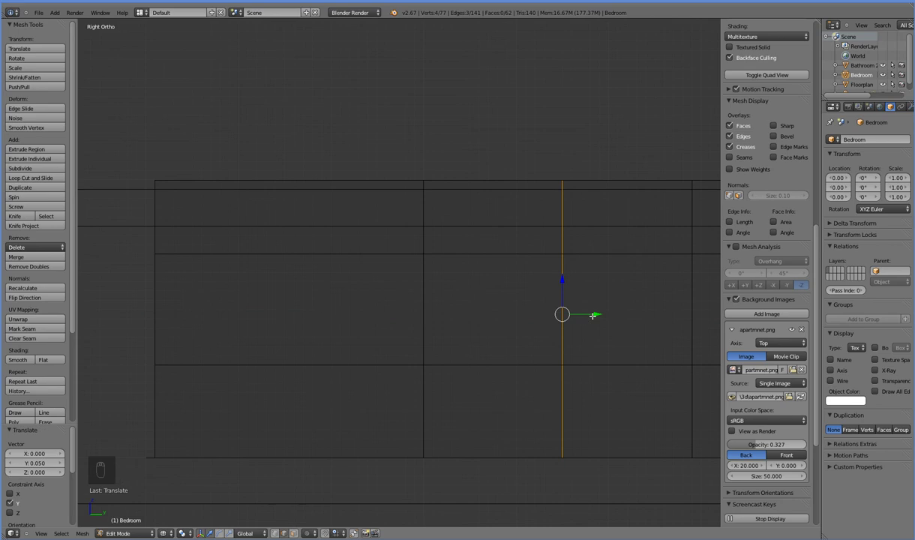
{"action": "key", "text": "KP_1"}
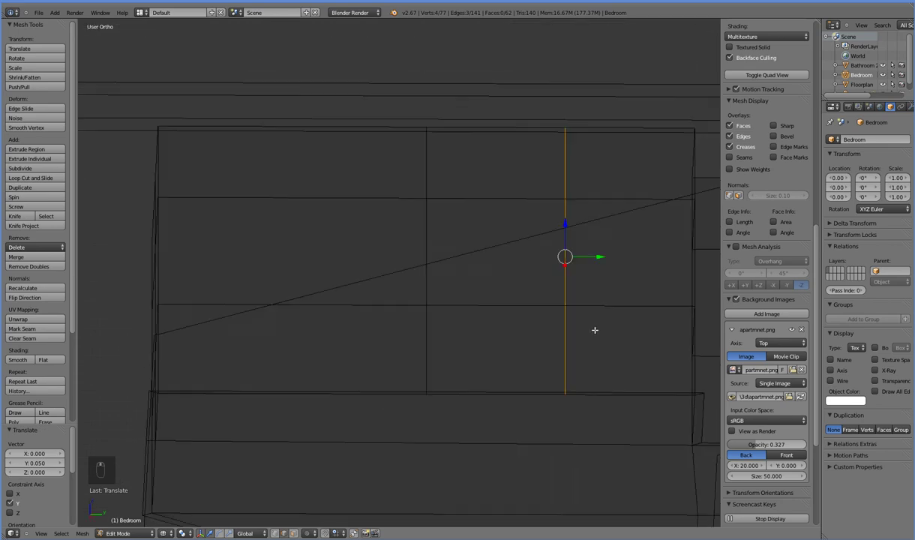
{"action": "key", "text": "KP_3"}
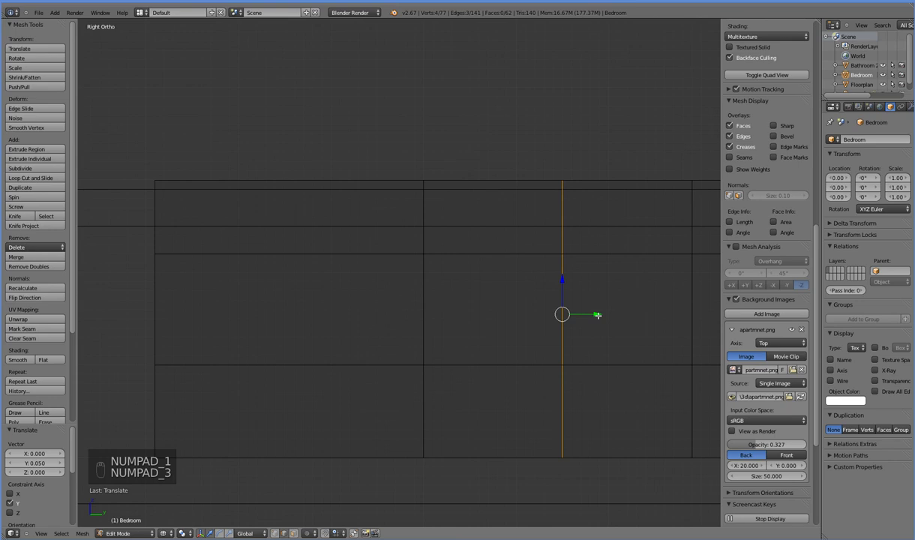
Step: Slide the two opening edges along Y to set the opening width
{"action": "left_click_drag", "start_coordinate": [598, 315], "coordinate": [646, 314]}
{"action": "right_click", "coordinate": [420, 306], "text": "alt"}
{"action": "left_click_drag", "start_coordinate": [458, 315], "coordinate": [411, 314]}
{"action": "mouse_move", "coordinate": [411, 314]}
{"action": "middle_mouse_down"}
{"action": "mouse_move", "coordinate": [424, 341]}
{"action": "mouse_move", "coordinate": [425, 423]}
{"action": "mouse_move", "coordinate": [429, 360]}
{"action": "mouse_move", "coordinate": [399, 333]}
{"action": "mouse_move", "coordinate": [336, 334]}
{"action": "mouse_move", "coordinate": [358, 376]}
{"action": "mouse_move", "coordinate": [419, 271]}
{"action": "mouse_move", "coordinate": [452, 246]}
{"action": "mouse_move", "coordinate": [447, 269]}
{"action": "mouse_move", "coordinate": [427, 254]}
{"action": "mouse_move", "coordinate": [390, 263]}
{"action": "mouse_move", "coordinate": [384, 293]}
{"action": "mouse_move", "coordinate": [461, 274]}
{"action": "mouse_move", "coordinate": [514, 283]}
{"action": "mouse_move", "coordinate": [496, 299]}
{"action": "mouse_move", "coordinate": [502, 351]}
{"action": "mouse_move", "coordinate": [472, 321]}
{"action": "mouse_move", "coordinate": [501, 340]}
{"action": "mouse_move", "coordinate": [576, 317]}
{"action": "mouse_move", "coordinate": [602, 350]}
{"action": "mouse_move", "coordinate": [507, 321]}
{"action": "mouse_move", "coordinate": [460, 333]}
{"action": "mouse_move", "coordinate": [482, 374]}
{"action": "mouse_move", "coordinate": [525, 342]}
{"action": "mouse_move", "coordinate": [515, 266]}
{"action": "mouse_move", "coordinate": [533, 280]}
{"action": "mouse_move", "coordinate": [524, 306]}
{"action": "mouse_move", "coordinate": [451, 304]}
{"action": "mouse_move", "coordinate": [400, 283]}
{"action": "mouse_move", "coordinate": [369, 287]}
{"action": "mouse_move", "coordinate": [387, 295]}
{"action": "middle_mouse_up"}
{"action": "key", "text": "KP_1"}
{"action": "key", "text": "KP_3"}
{"action": "scroll", "coordinate": [424, 346], "scroll_direction": "up", "scroll_amount": 7}
{"action": "scroll", "coordinate": [336, 332], "scroll_direction": "down", "scroll_amount": 3}
Step: Delete the inner wall edge, switch to solid shading and return to Object Mode
{"action": "key", "text": "x"}
{"action": "left_click", "coordinate": [437, 253]}
{"action": "key", "text": "z"}
{"action": "scroll", "coordinate": [499, 294], "scroll_direction": "down", "scroll_amount": 2}
{"action": "key", "text": "Tab"}
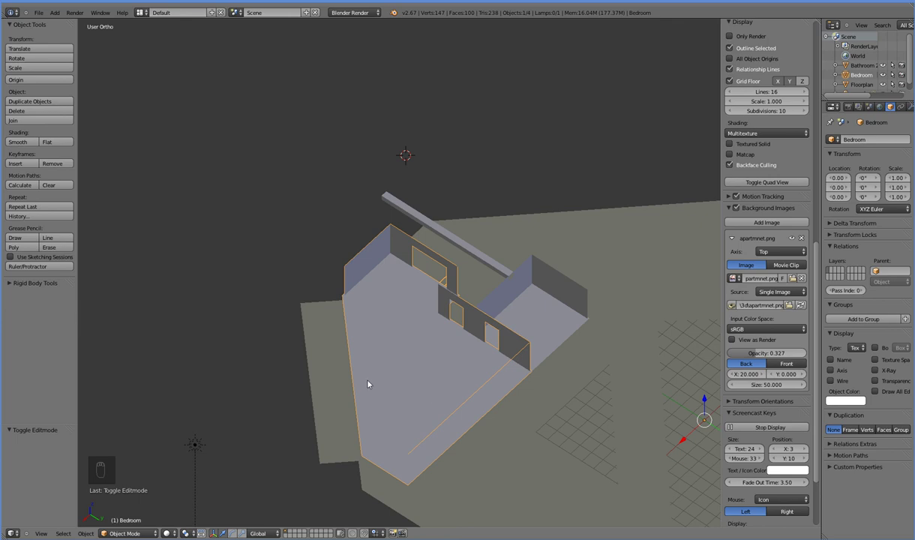
Step: Reveal all hidden objects with Alt+H and orbit and zoom around the cut bedroom walls
{"action": "middle_click_drag", "start_coordinate": [367, 385], "coordinate": [435, 306]}
{"action": "key", "text": "alt+h"}
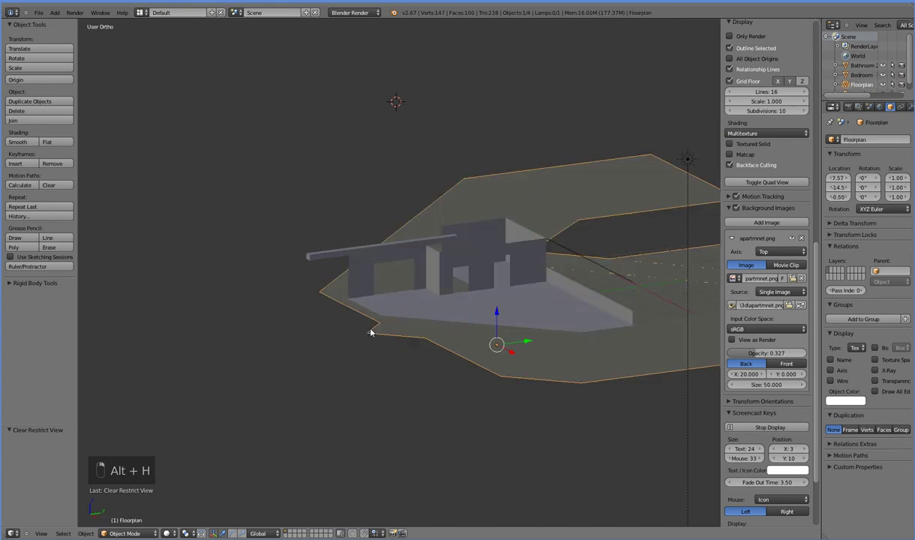
{"action": "middle_click_drag", "start_coordinate": [370, 330], "coordinate": [411, 351]}
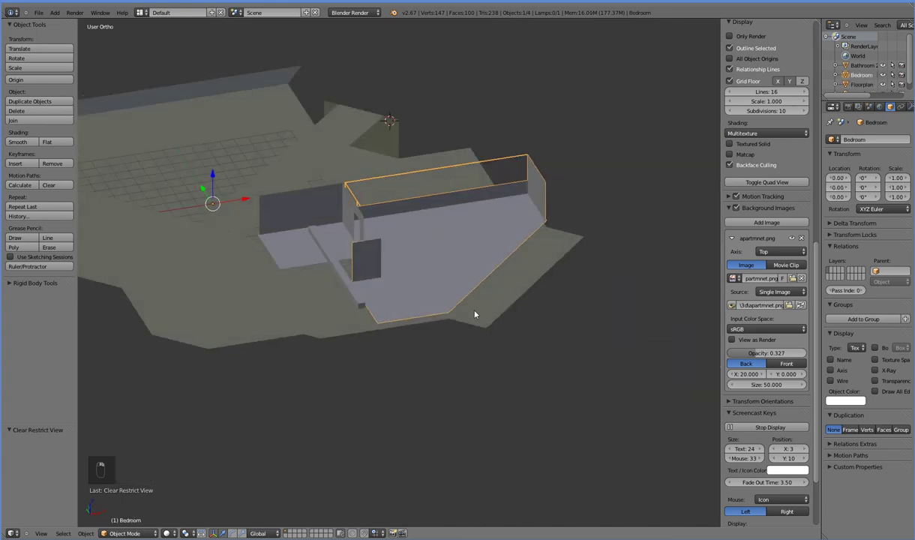
{"action": "middle_click_drag", "start_coordinate": [485, 256], "coordinate": [402, 246]}
{"action": "middle_click_drag", "start_coordinate": [519, 265], "coordinate": [490, 276]}
{"action": "scroll", "coordinate": [491, 276], "scroll_direction": "up", "scroll_amount": 4}
{"action": "scroll", "coordinate": [446, 237], "scroll_direction": "up", "scroll_amount": 4}
{"action": "middle_click_drag", "start_coordinate": [280, 217], "coordinate": [343, 129], "text": "shift"}
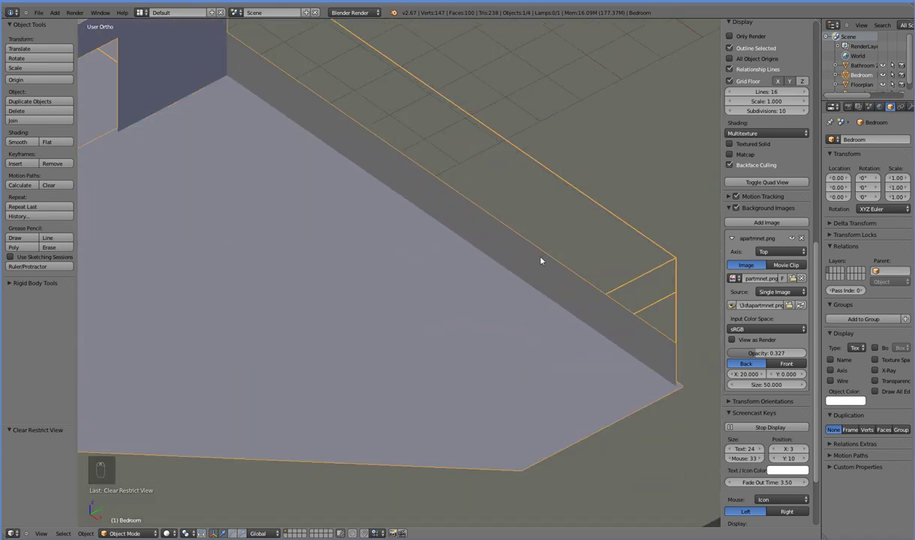
{"action": "scroll", "coordinate": [475, 286], "scroll_direction": "down", "scroll_amount": 10}
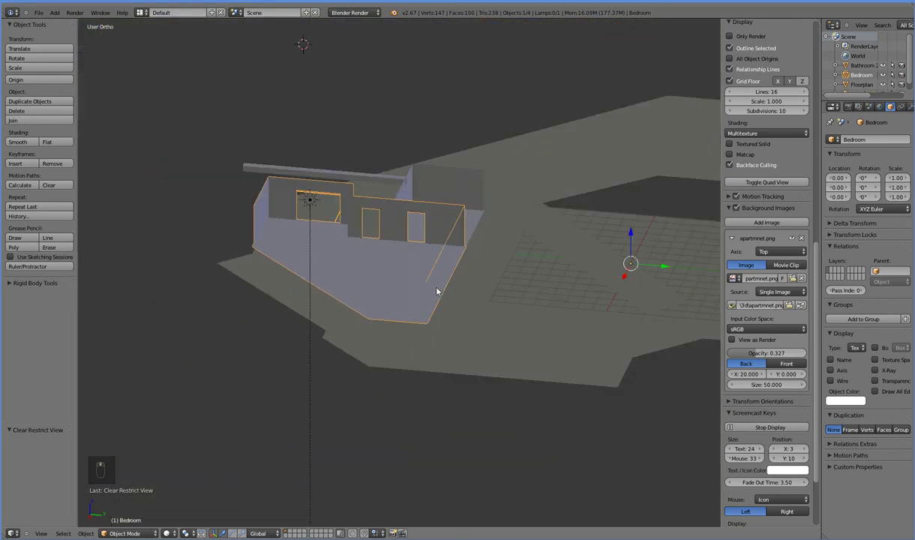
{"action": "middle_click_drag", "start_coordinate": [405, 301], "coordinate": [392, 379]}
Step: View the floor plan from the top in wireframe, then orbit around the bedroom walls
{"action": "key", "text": "KP_7"}
{"action": "key", "text": "Tab"}
{"action": "key", "text": "Tab"}
{"action": "key", "text": "z"}
{"action": "middle_click_drag", "start_coordinate": [349, 374], "coordinate": [472, 378], "text": "shift"}
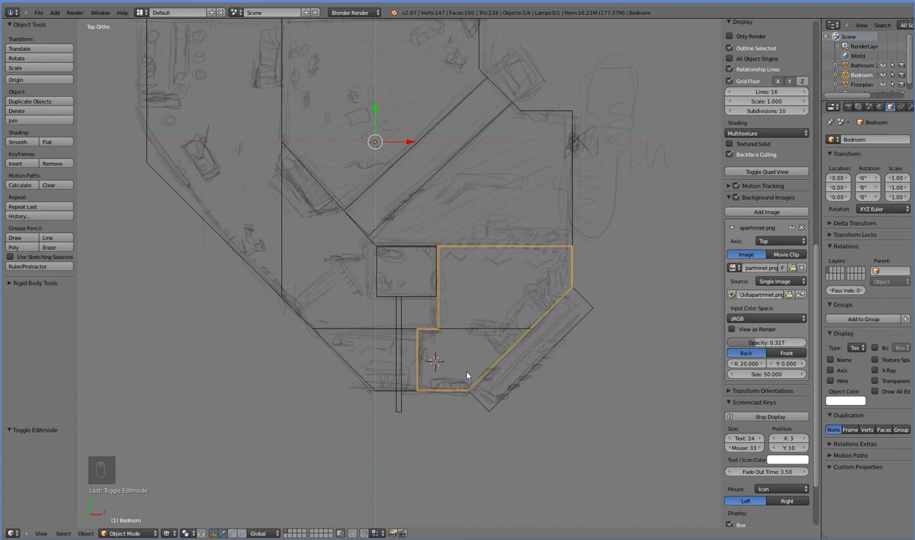
{"action": "middle_click_drag", "start_coordinate": [489, 393], "coordinate": [458, 398]}
{"action": "key", "text": "KP_1"}
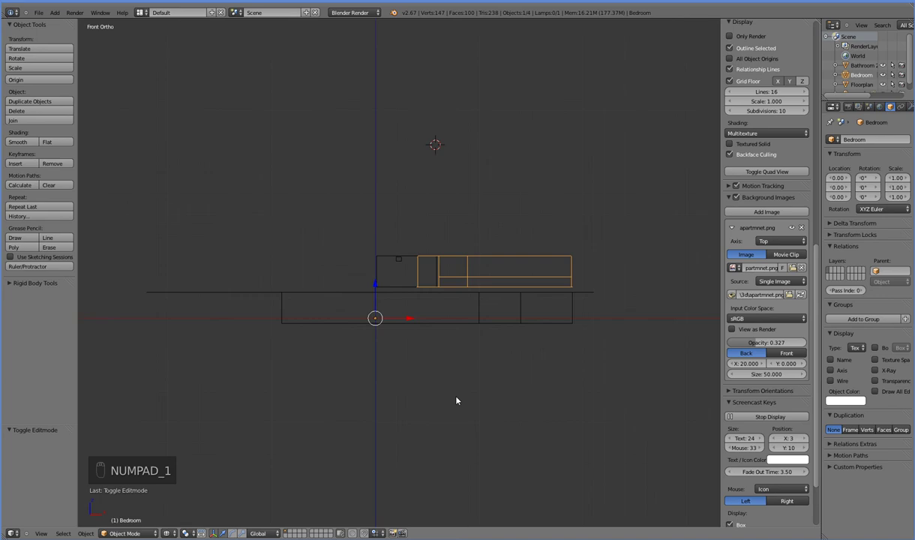
{"action": "scroll", "coordinate": [447, 328], "scroll_direction": "up", "scroll_amount": 2}
{"action": "middle_click_drag", "start_coordinate": [474, 286], "coordinate": [443, 361]}
{"action": "scroll", "coordinate": [443, 361], "scroll_direction": "up", "scroll_amount": 3}
{"action": "key", "text": "Tab"}
{"action": "key", "text": "Tab"}
{"action": "key", "text": "Tab"}
{"action": "middle_click_drag", "start_coordinate": [427, 395], "coordinate": [453, 366]}
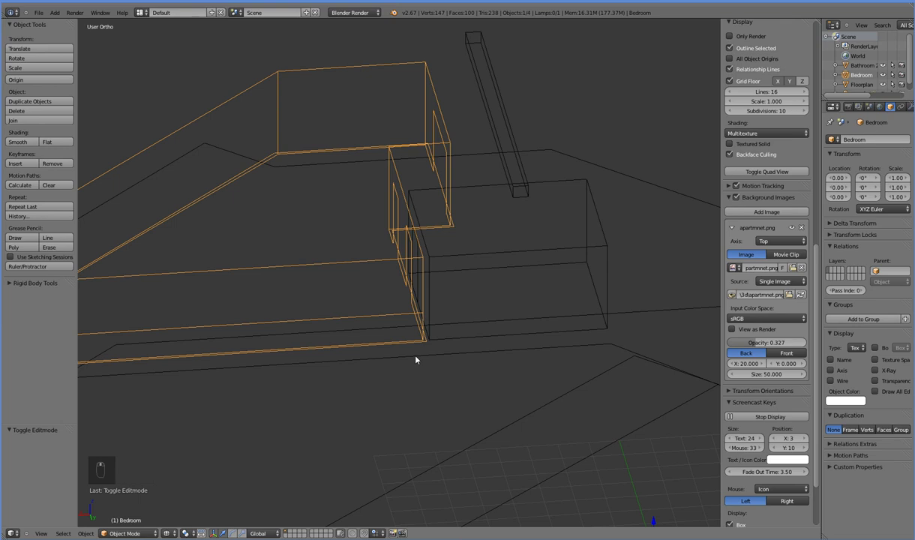
{"action": "middle_click_drag", "start_coordinate": [416, 361], "coordinate": [446, 368]}
Step: Inspect the Bathroom 2F edges in Edit Mode to check its wall position
{"action": "right_click", "coordinate": [434, 349]}
{"action": "key", "text": "Tab"}
{"action": "scroll", "coordinate": [444, 356], "scroll_direction": "up", "scroll_amount": 5}
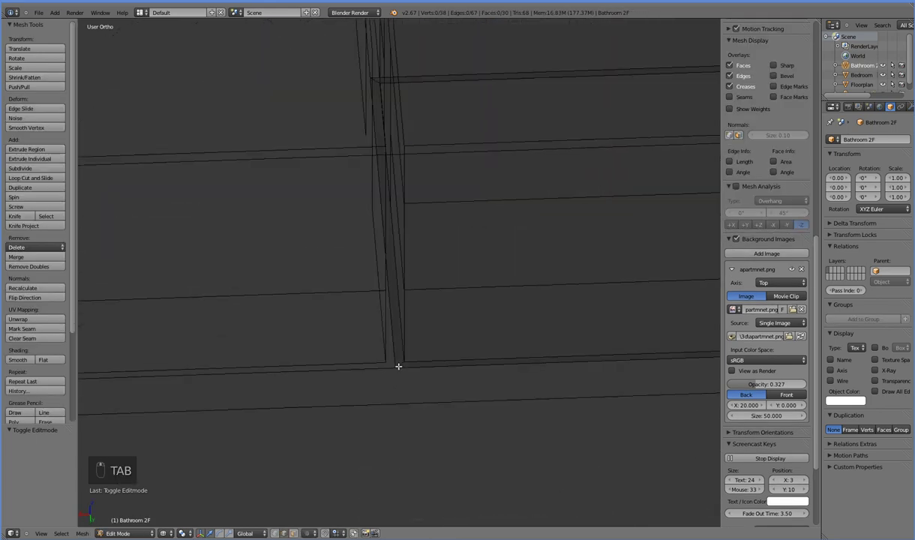
{"action": "right_click", "coordinate": [393, 389]}
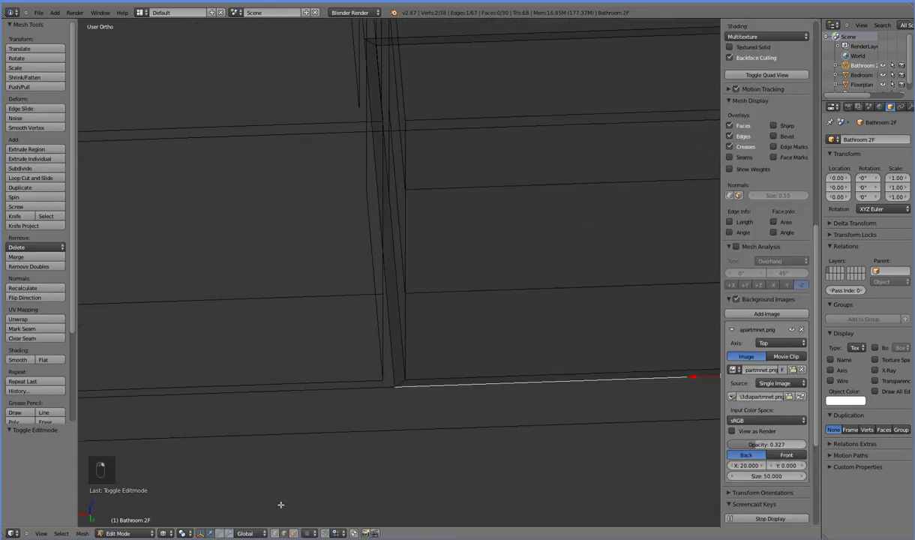
{"action": "key", "text": "ctrl+KP_Add"}
{"action": "key", "text": "Tab"}
Step: Reselect the Bedroom in Edit Mode and view its walls obliquely beside the bathroom
{"action": "right_click", "coordinate": [387, 384]}
{"action": "key", "text": "Tab"}
{"action": "key", "text": "Tab"}
{"action": "scroll", "coordinate": [396, 419], "scroll_direction": "down", "scroll_amount": 4}
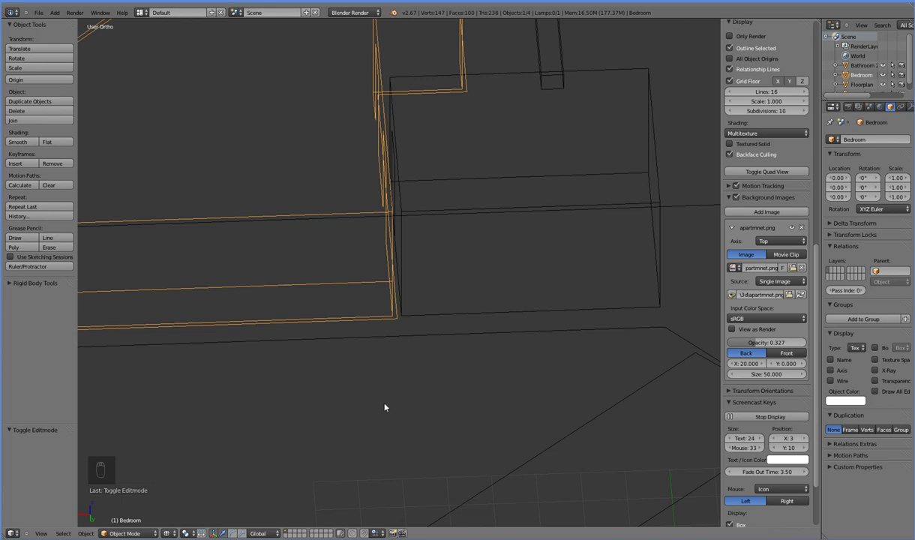
{"action": "middle_click_drag", "start_coordinate": [349, 354], "coordinate": [481, 343]}
{"action": "scroll", "coordinate": [465, 335], "scroll_direction": "down", "scroll_amount": 6}
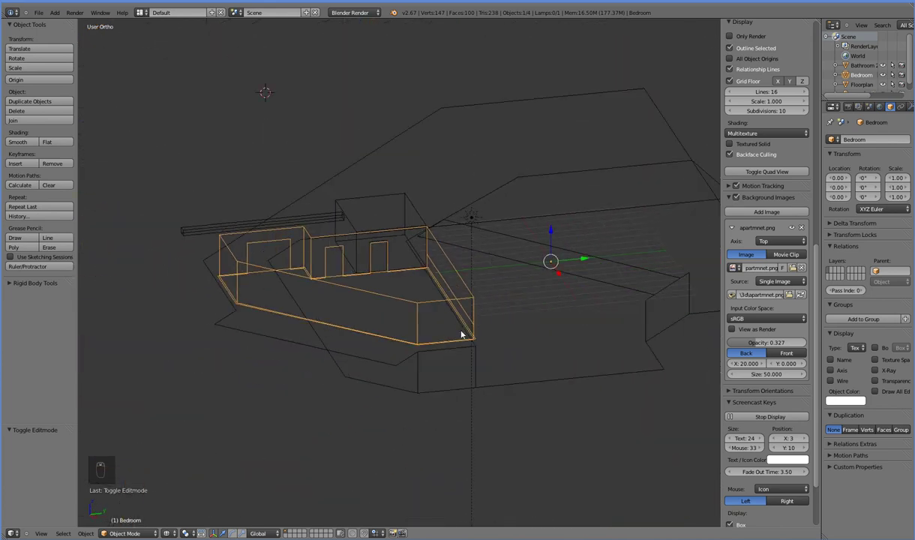